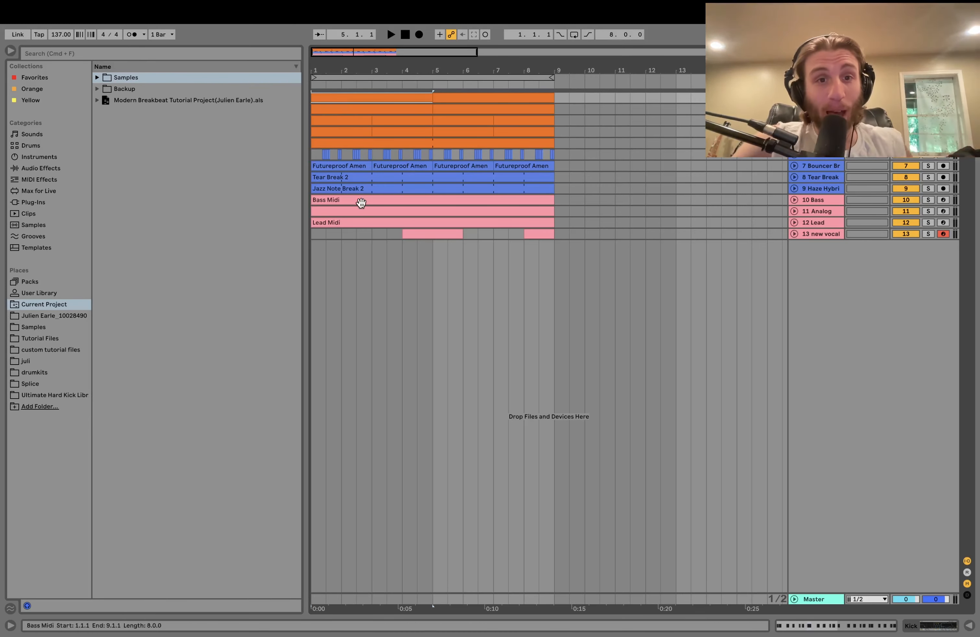
- Loop the eight-bar section from bar 1 to bar 9 across the arrangement's tracks
left_click(314, 236)
left_click_drag(315, 240, 556, 81)
key("super+l")
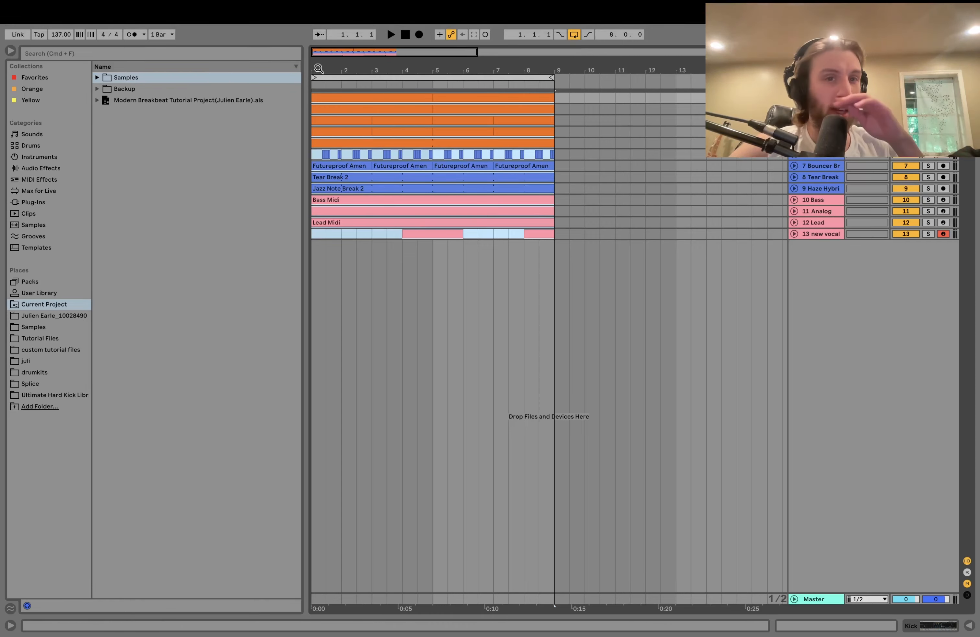
left_click_drag(319, 71, 319, 91)
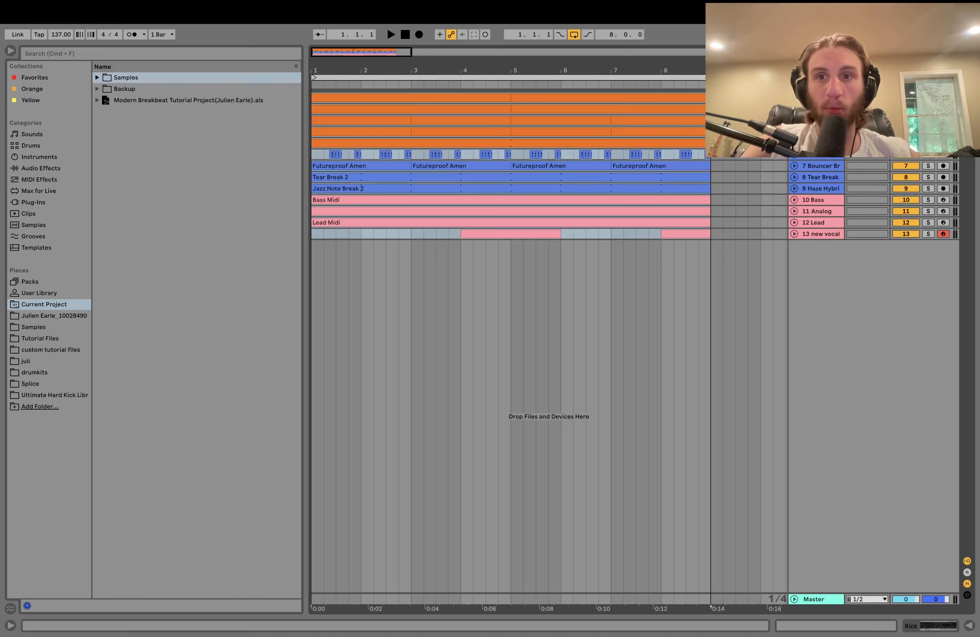
- Solo the orange drum tracks and play them from the start of the loop
left_click(928, 121)
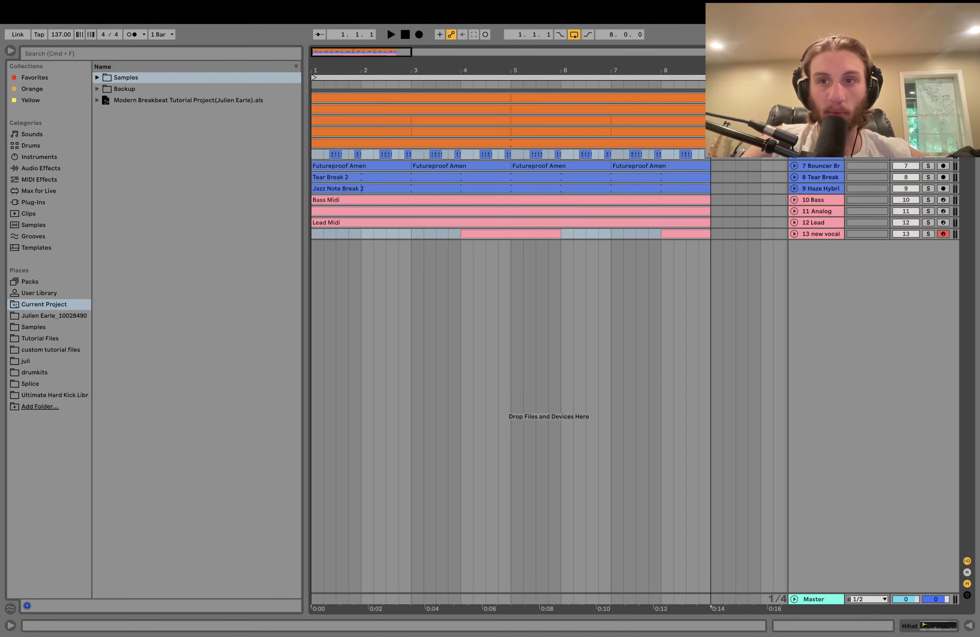
key("space")
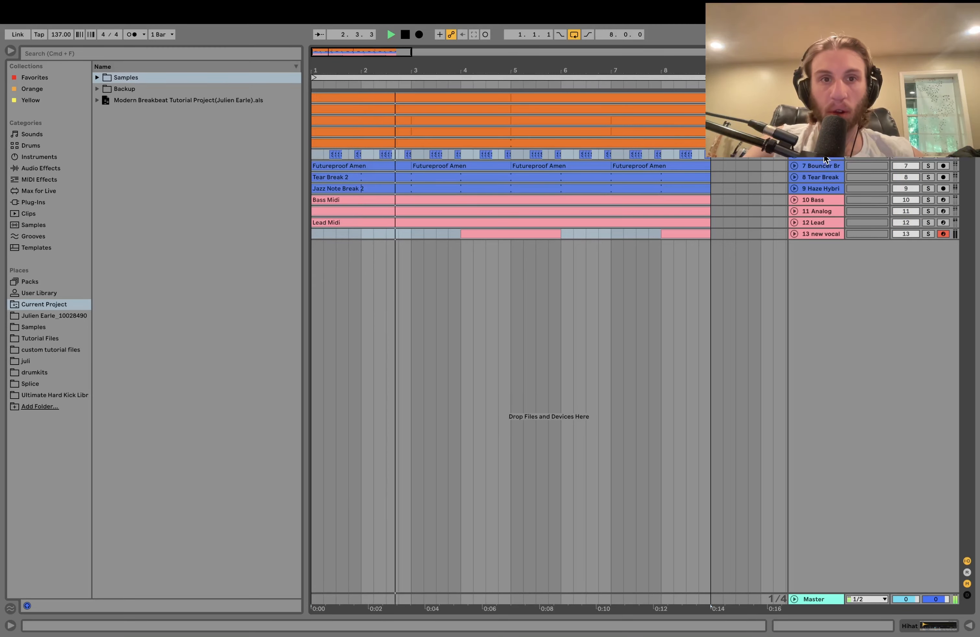
key("space")
- Solo the blue break tracks down to track 9 together and play them from the loop start
left_click(826, 188, "shift")
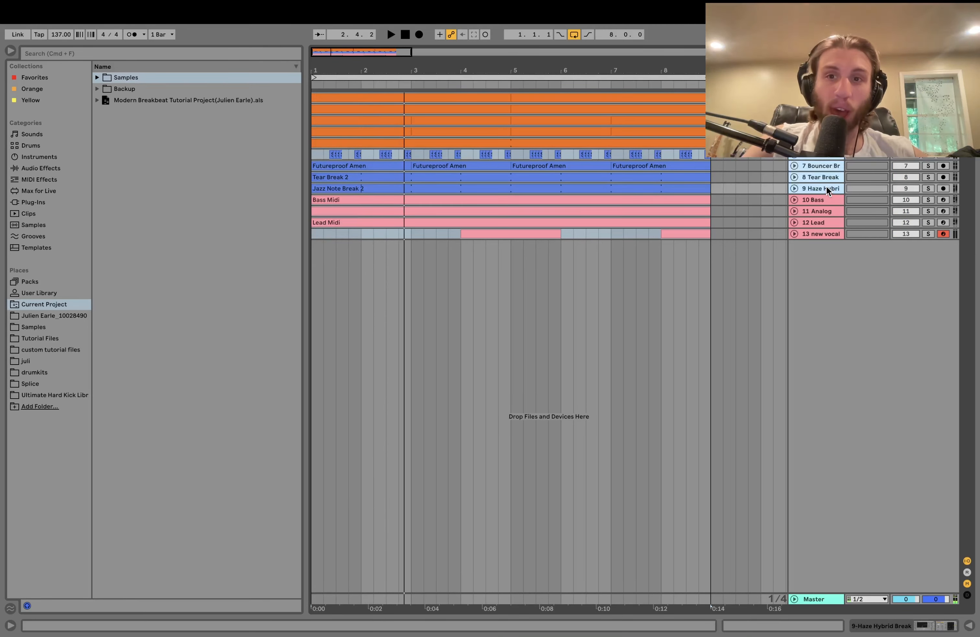
left_click(928, 165)
key("space")
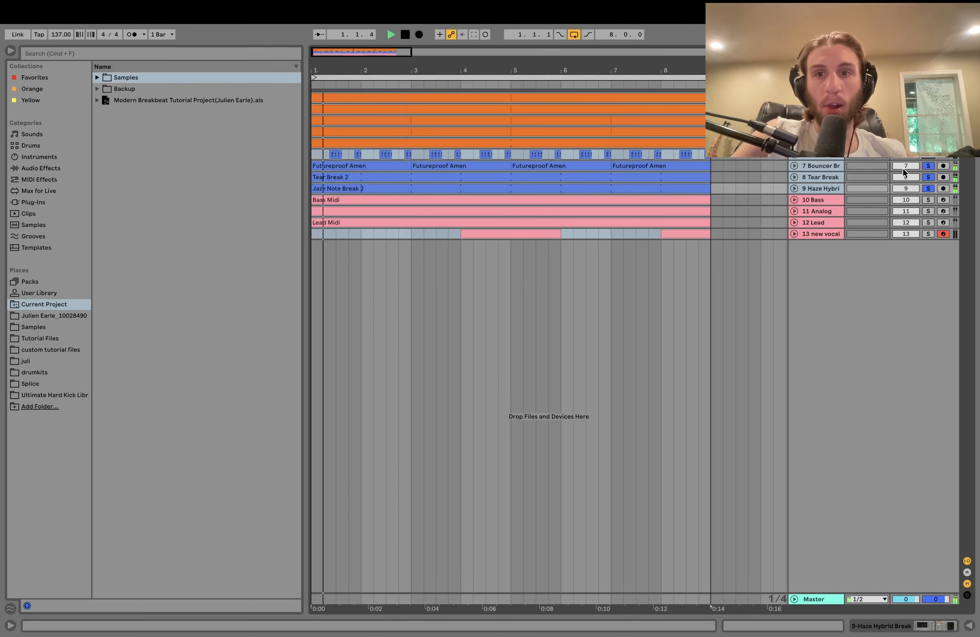
left_click(812, 199)
key("space")
- Solo the Bass, Analog, Lead and new vocal tracks together, play them, and clear the solo
left_click(827, 235)
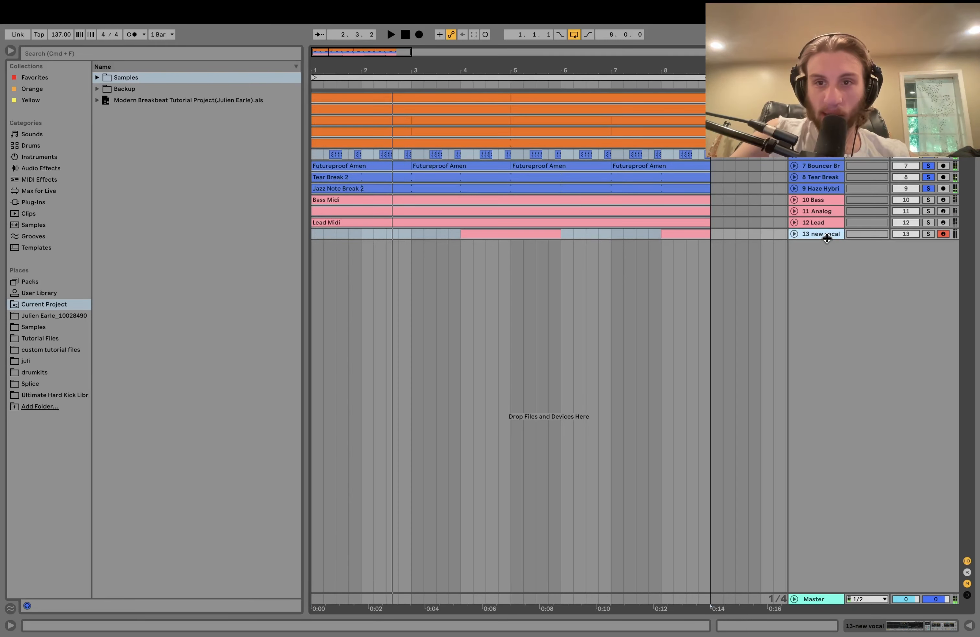
left_click(821, 201, "shift")
left_click(928, 200)
key("space")
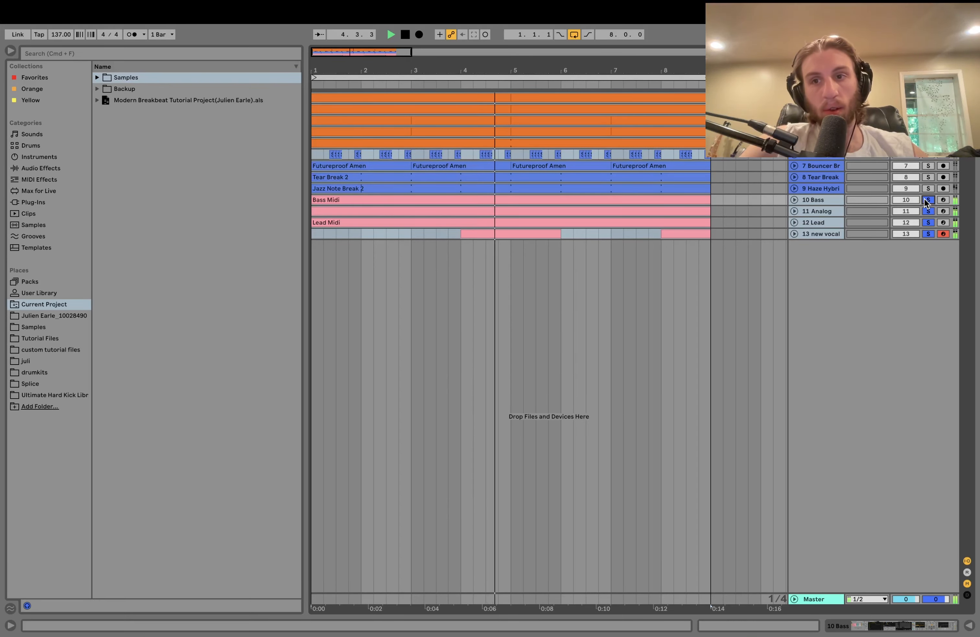
key("space")
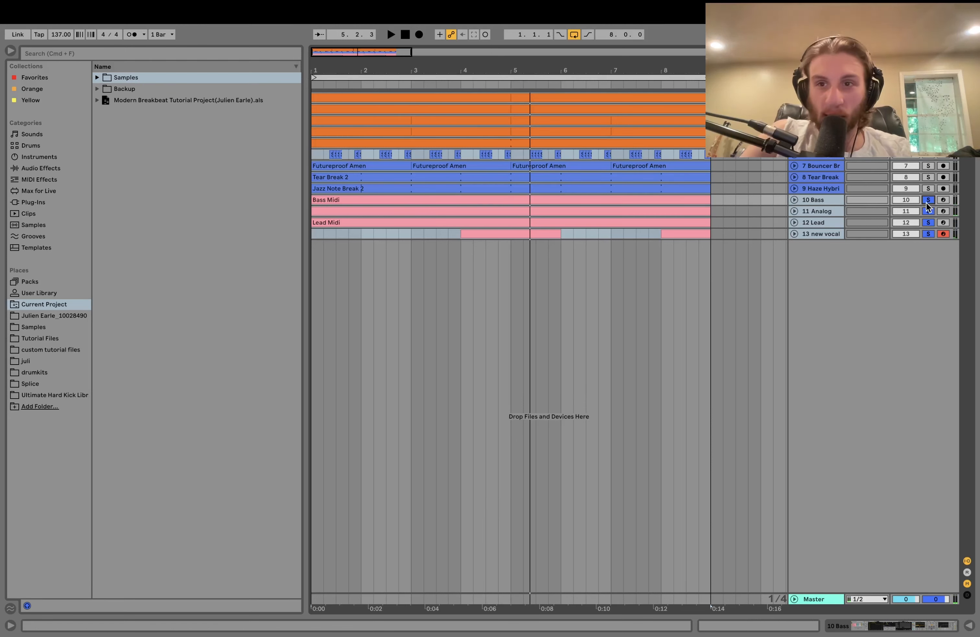
left_click(928, 200)
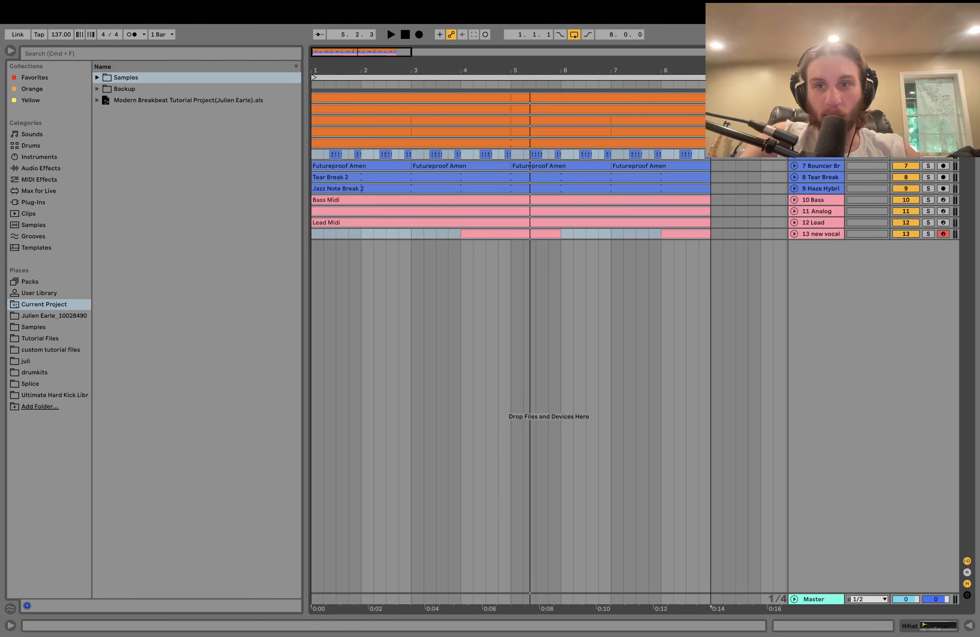
- Play the drum layer again on its own from the start of the loop
left_click(823, 98)
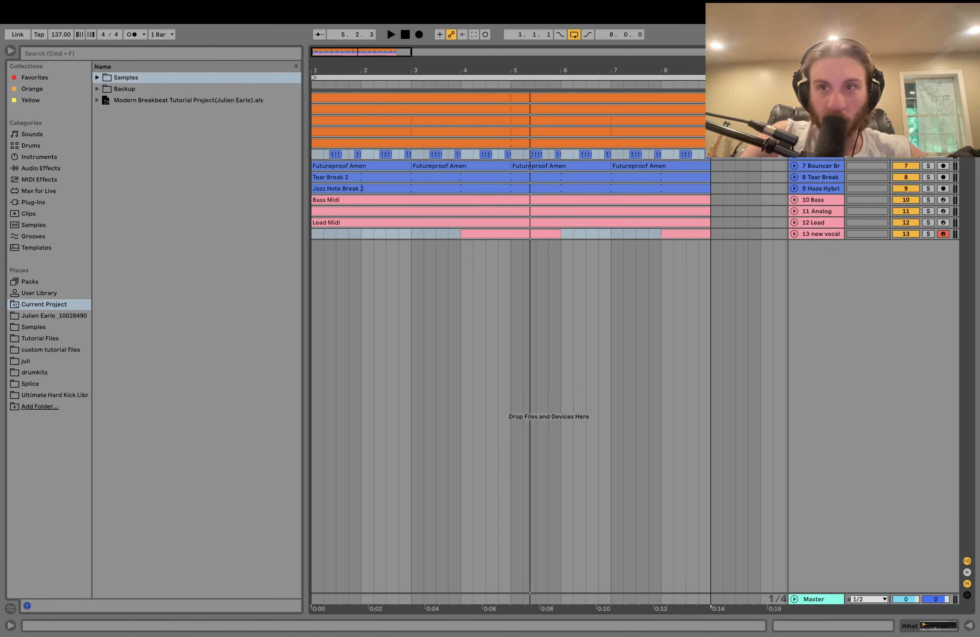
key("space")
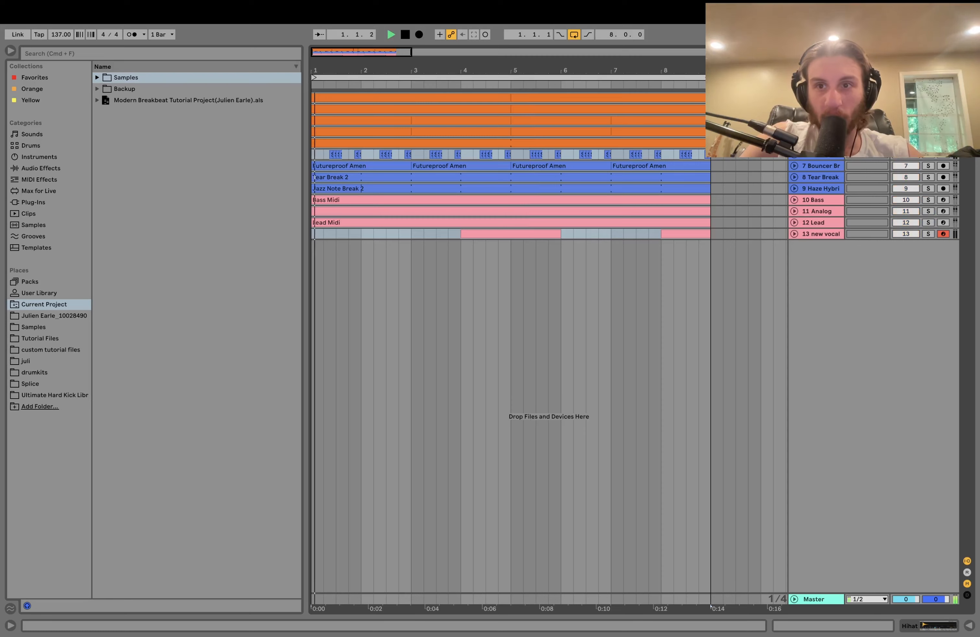
key("space")
- Layer break tracks 7, 8 and 9 in solo during playback, and stop after listening
left_click(928, 166)
left_click(927, 177)
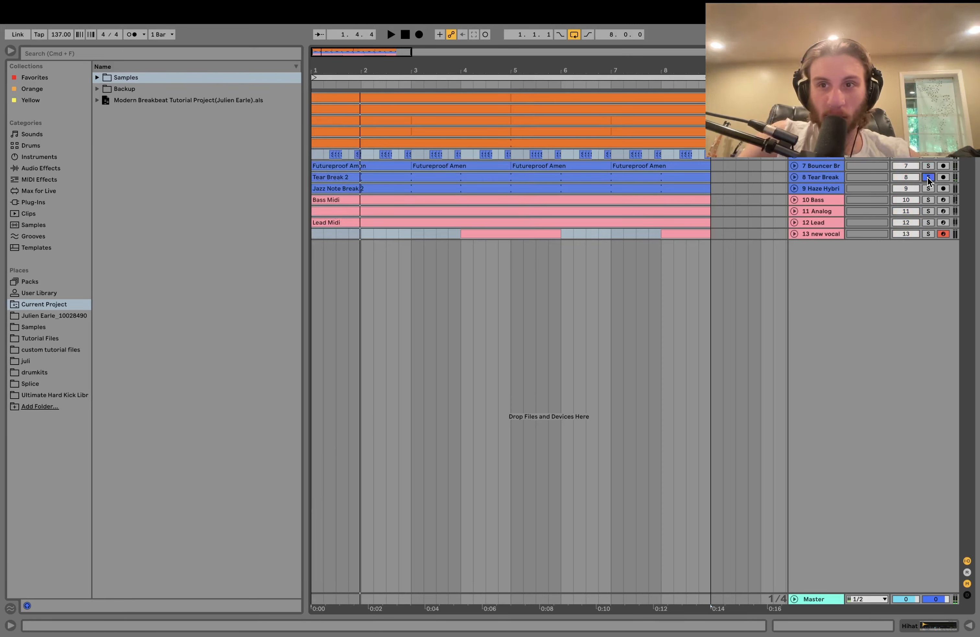
key("space")
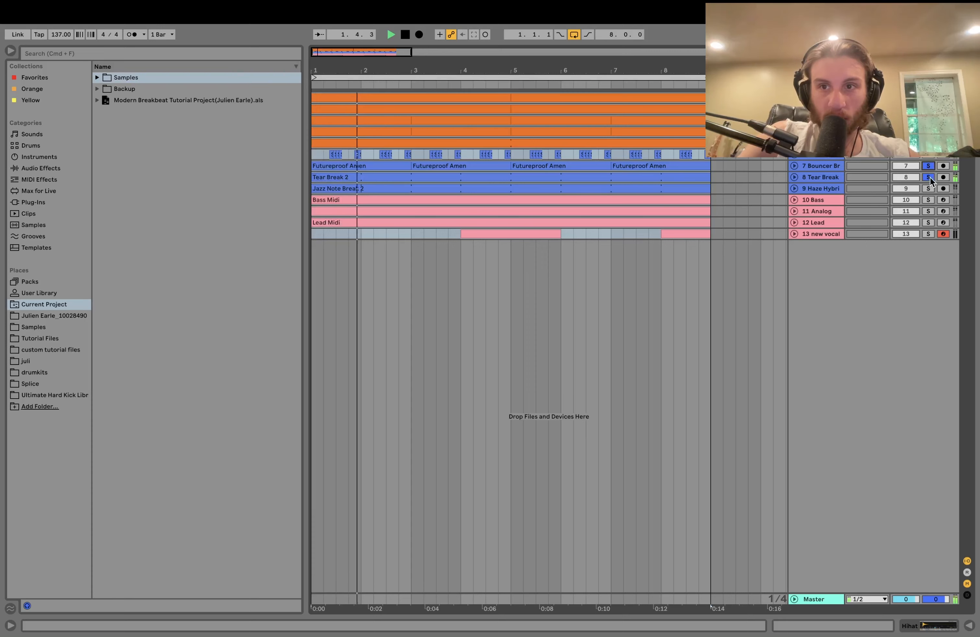
left_click(929, 188)
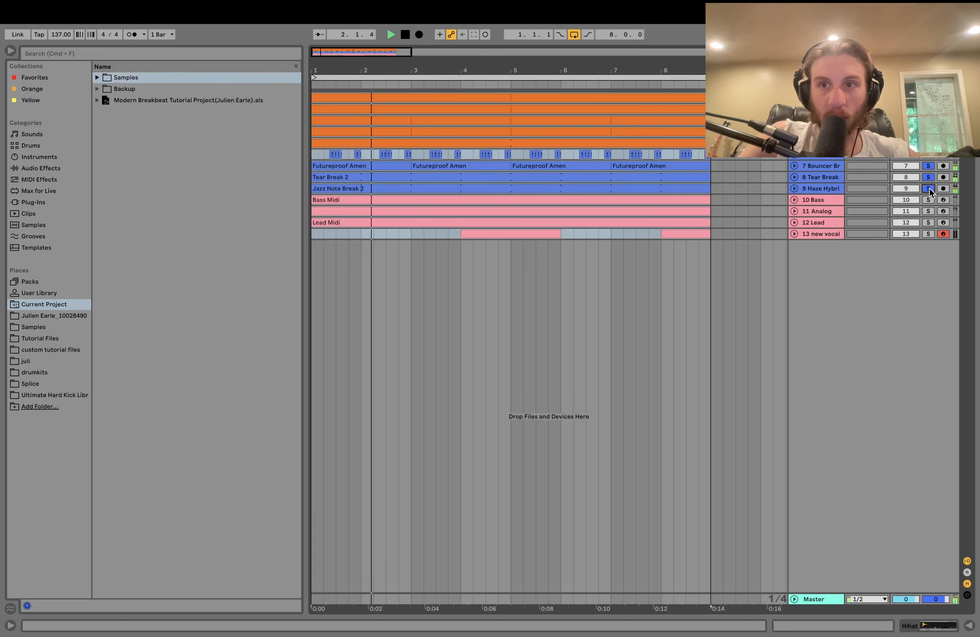
left_click(929, 165)
key("space")
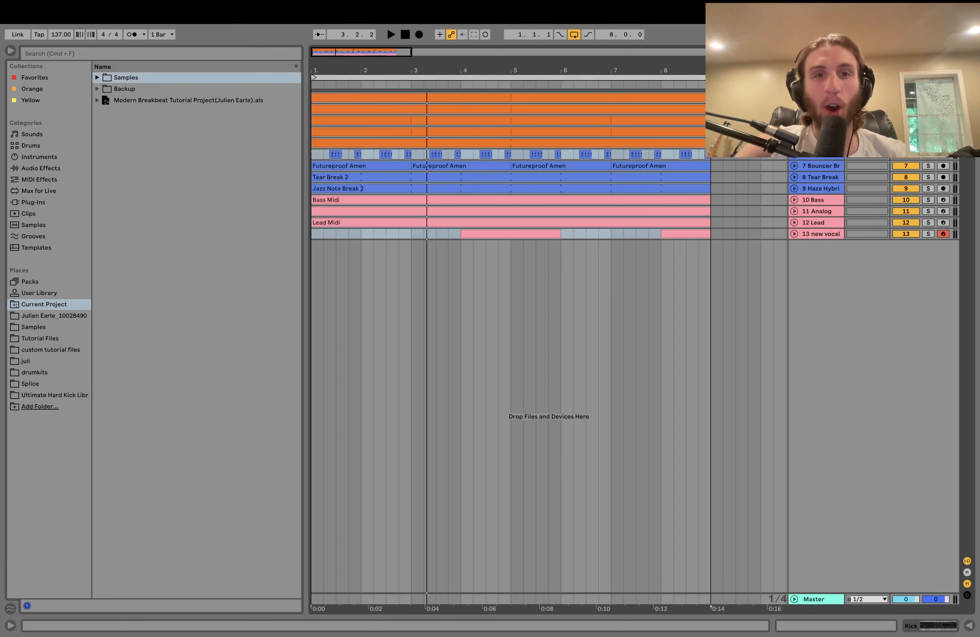
- Return the playhead to the start, solo the Kick track and play it
left_click(405, 35)
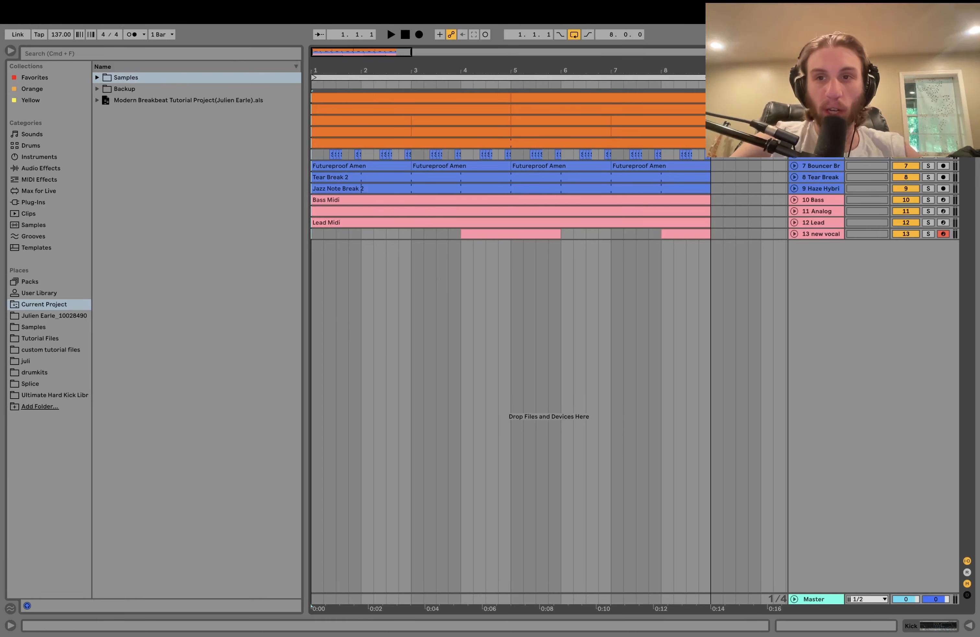
key("s")
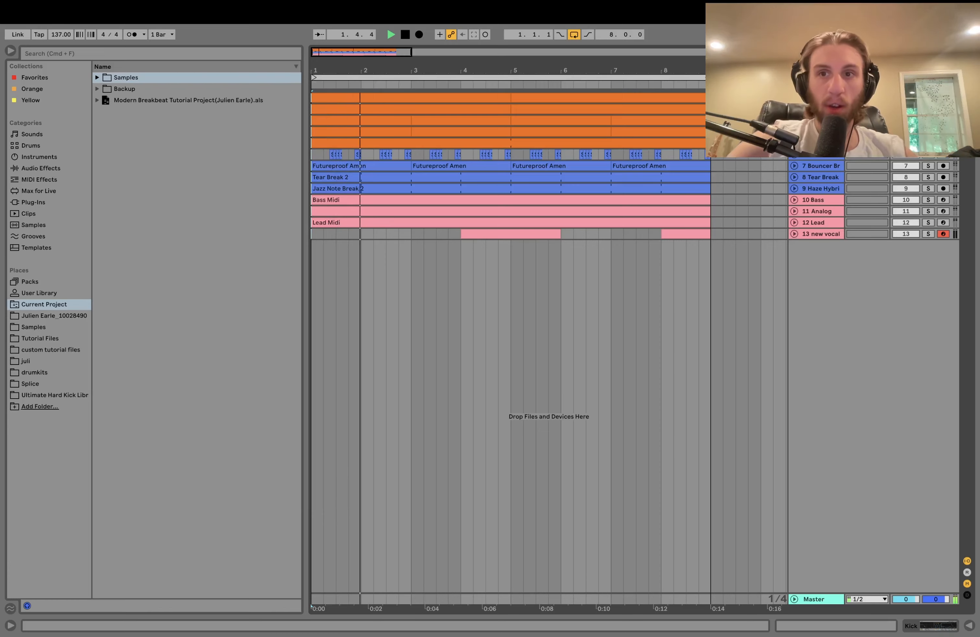
key("space")
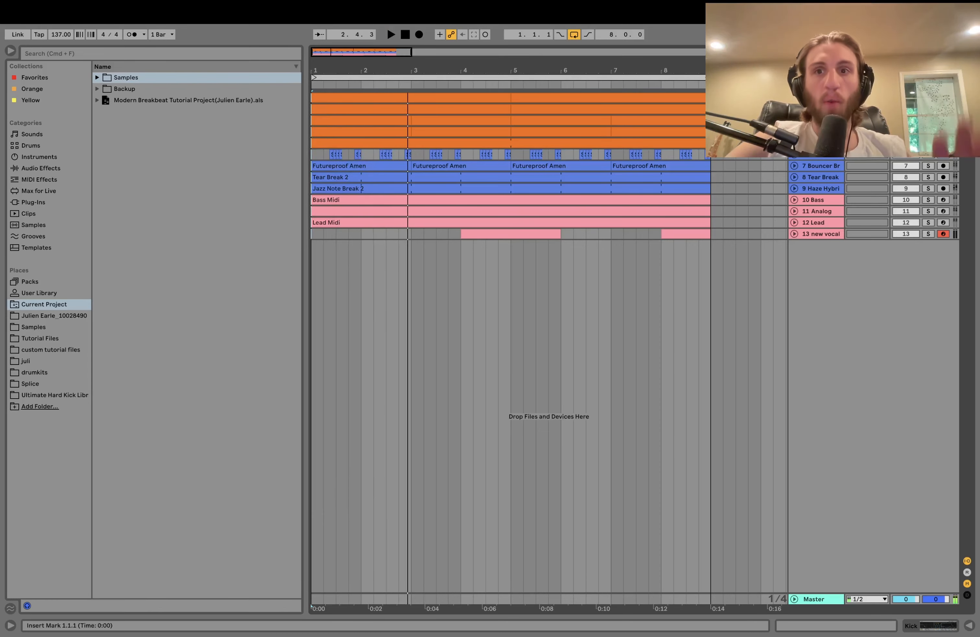
- Show the Kick track's sampler, compare its sound with the filter off, and play it with the filter envelope displayed
key("shift+Tab")
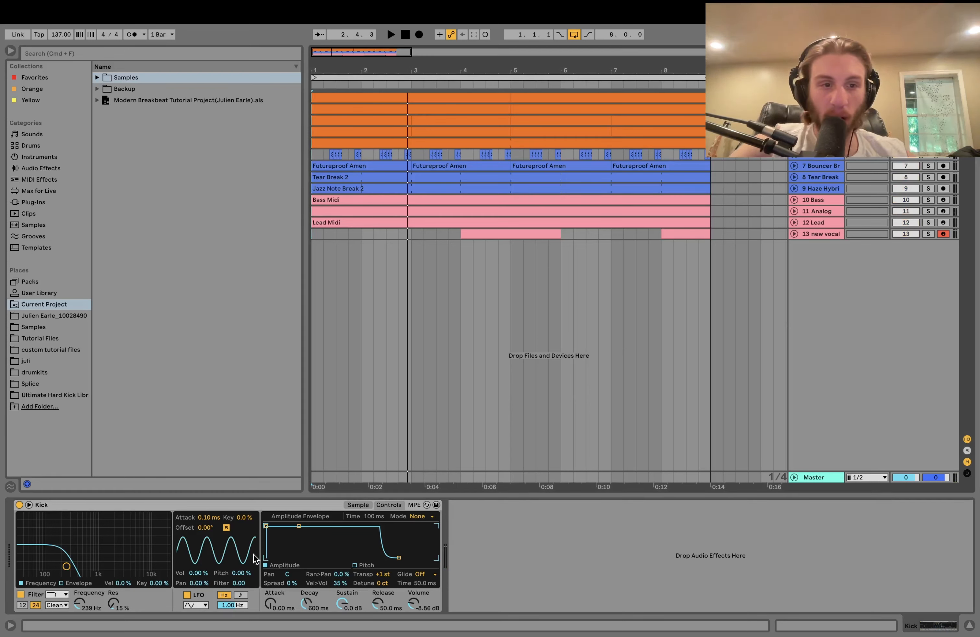
left_click(20, 595)
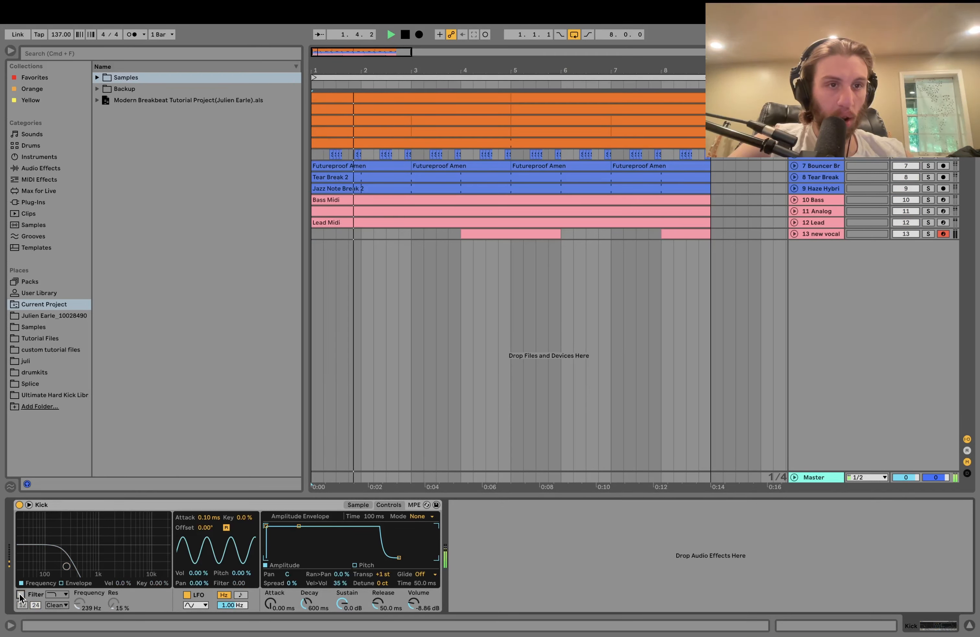
left_click(67, 582)
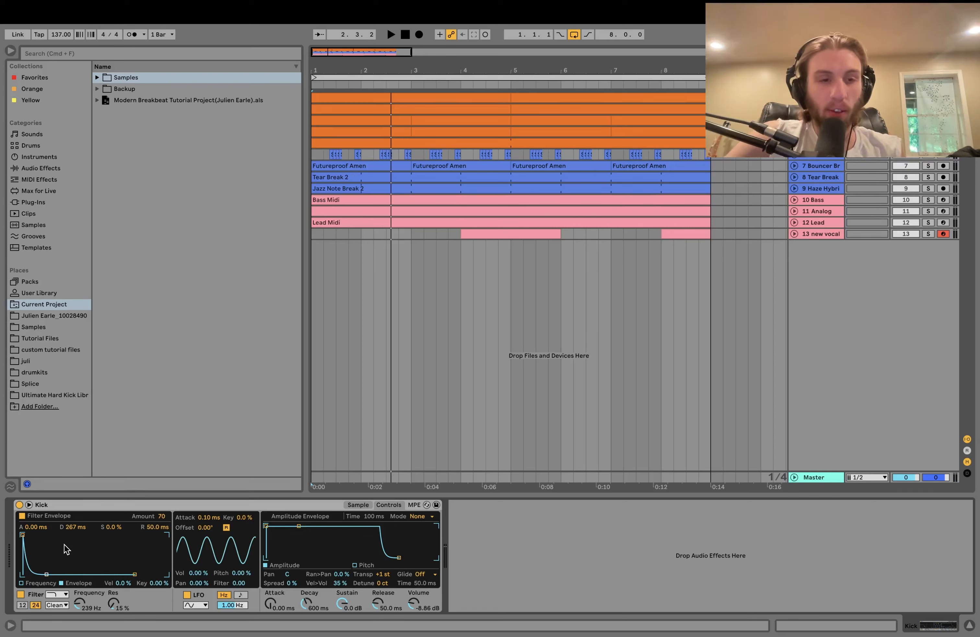
key("space")
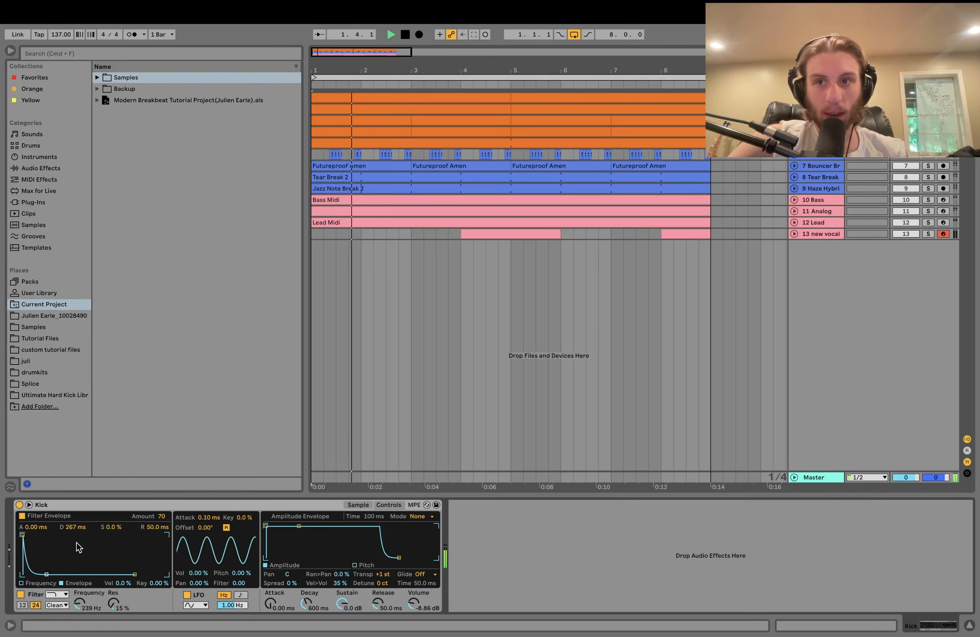
key("space")
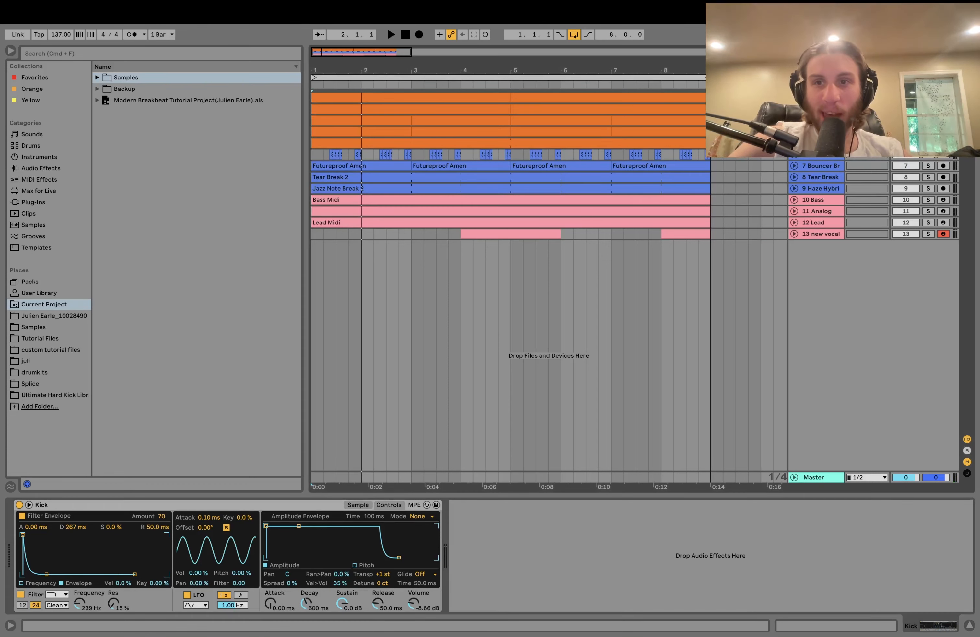
- Play the Maintain Break snare with its sample waveform displayed, and play the Zone Break 2 snare layer
left_click(822, 110)
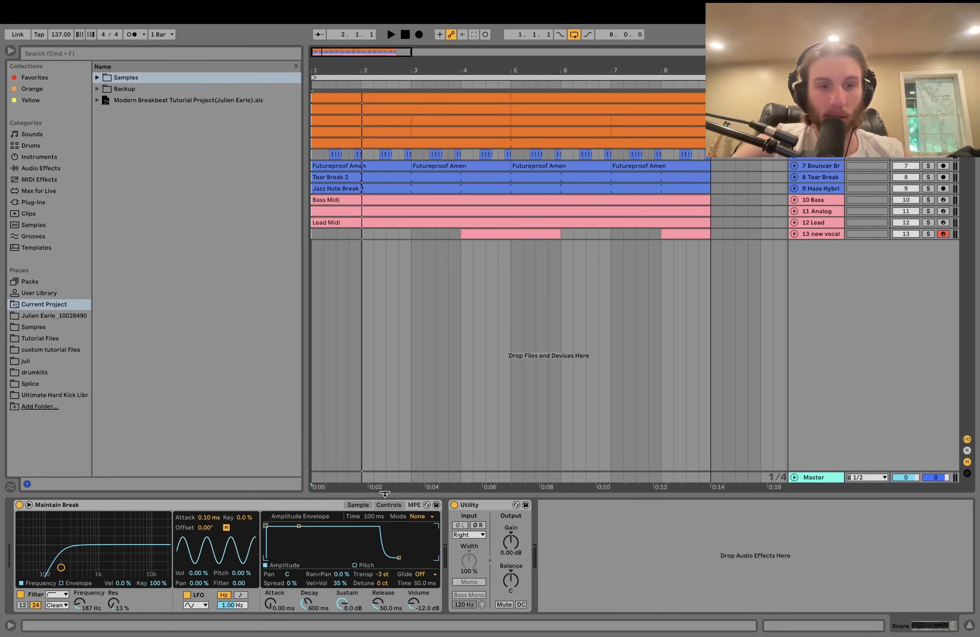
left_click(358, 505)
key("space")
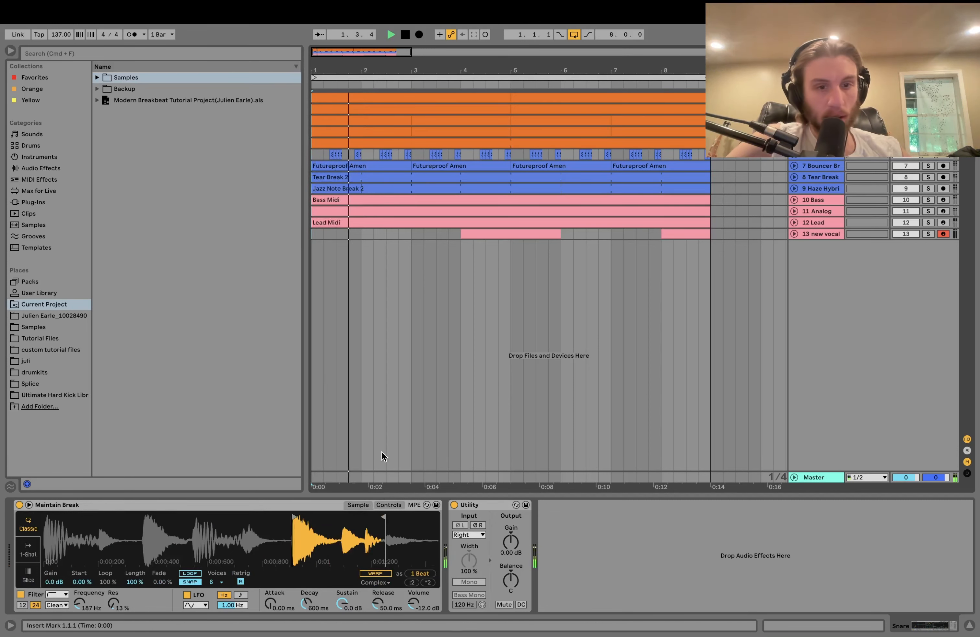
left_click(822, 120)
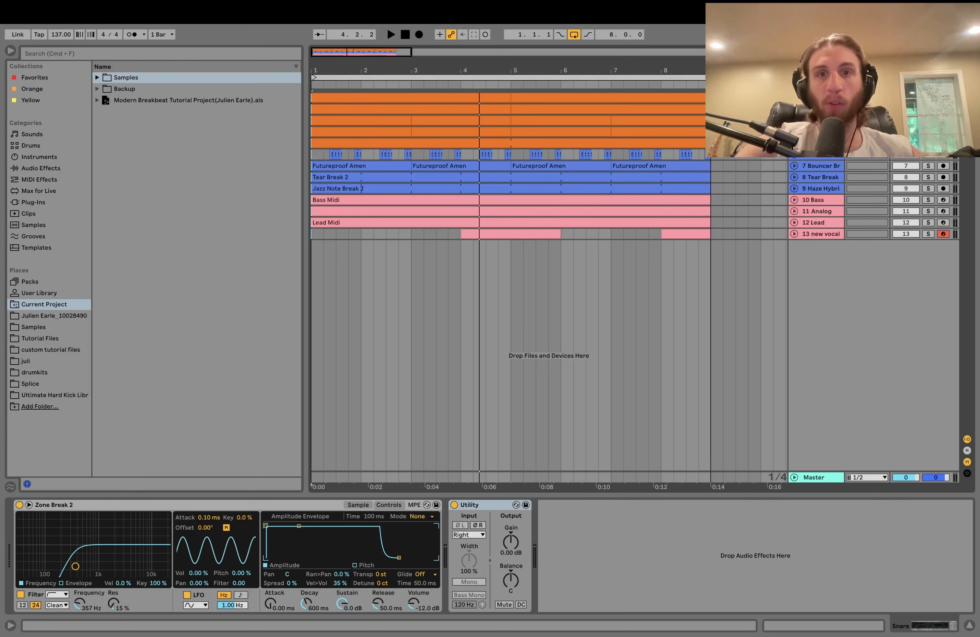
key("space")
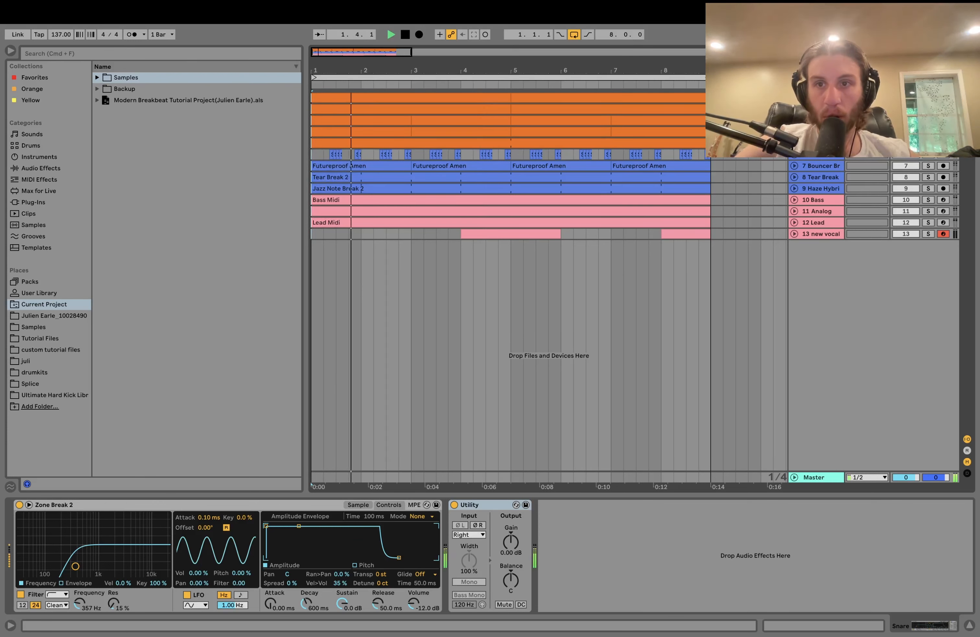
- Play the 808 Hat track, and play the Metropolis Break layer with its Overdrive and Auto Filter devices displayed
left_click(817, 120)
key("space")
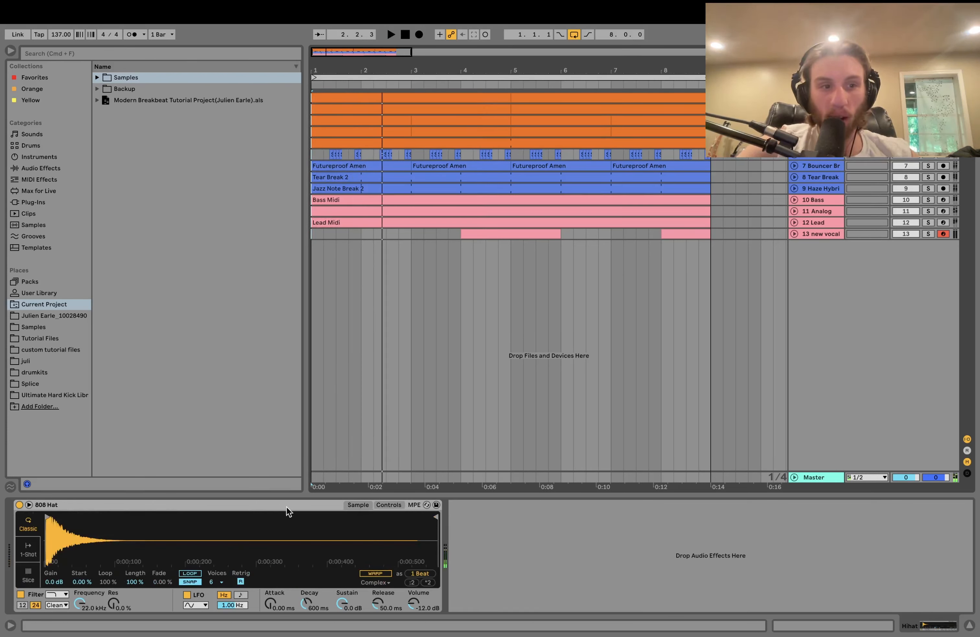
key("space")
key("space")
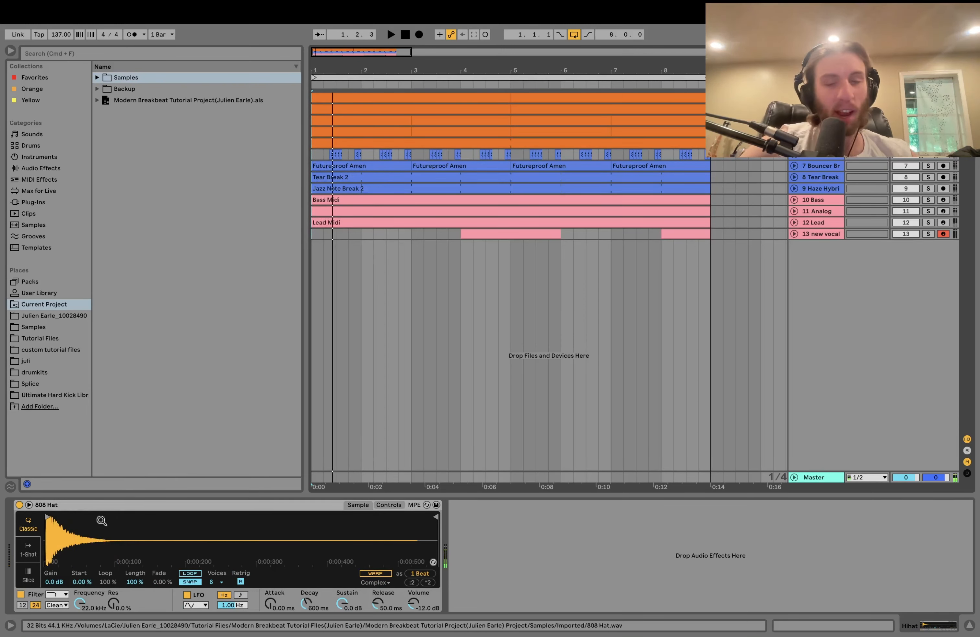
key("space")
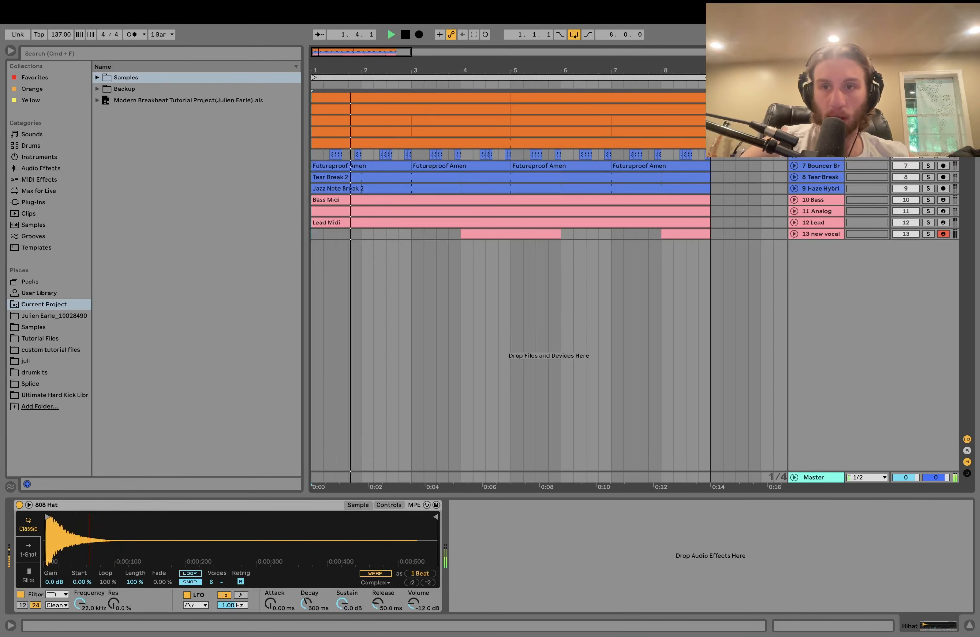
left_click(817, 132)
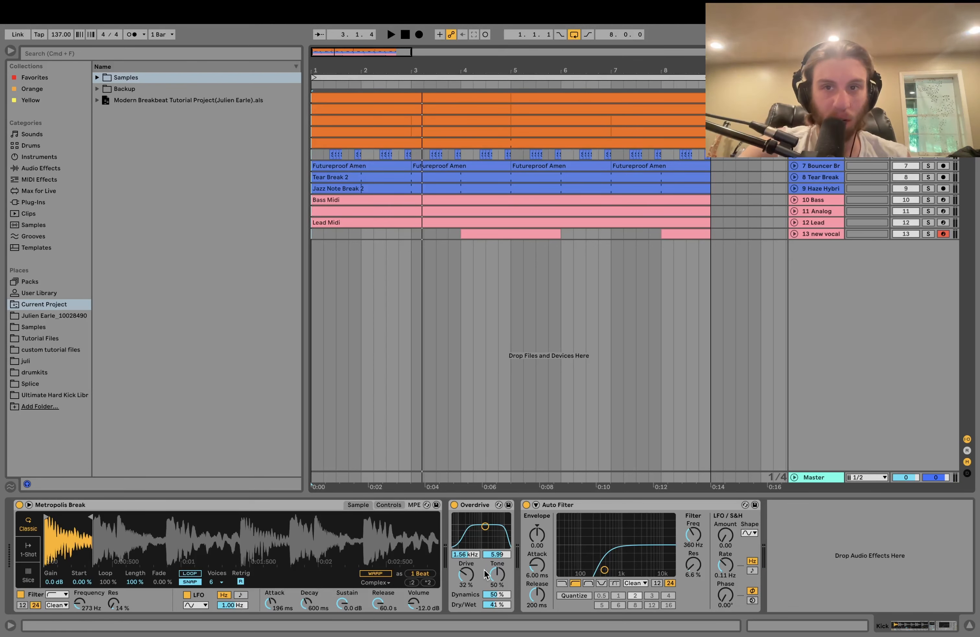
key("space")
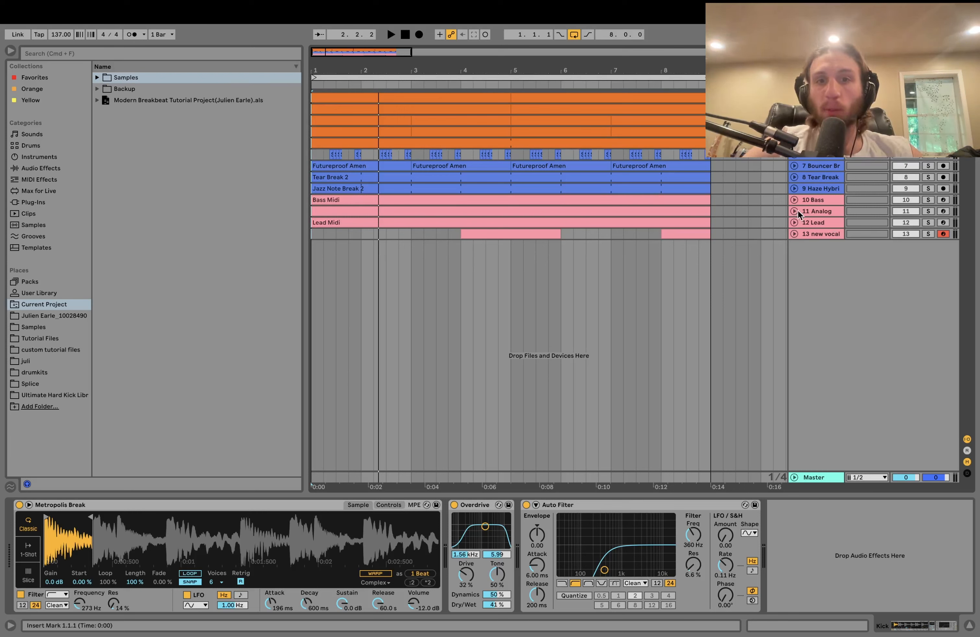
- Solo break track 7, play it from the start, and unfold the track to show its waveform
left_click(929, 165)
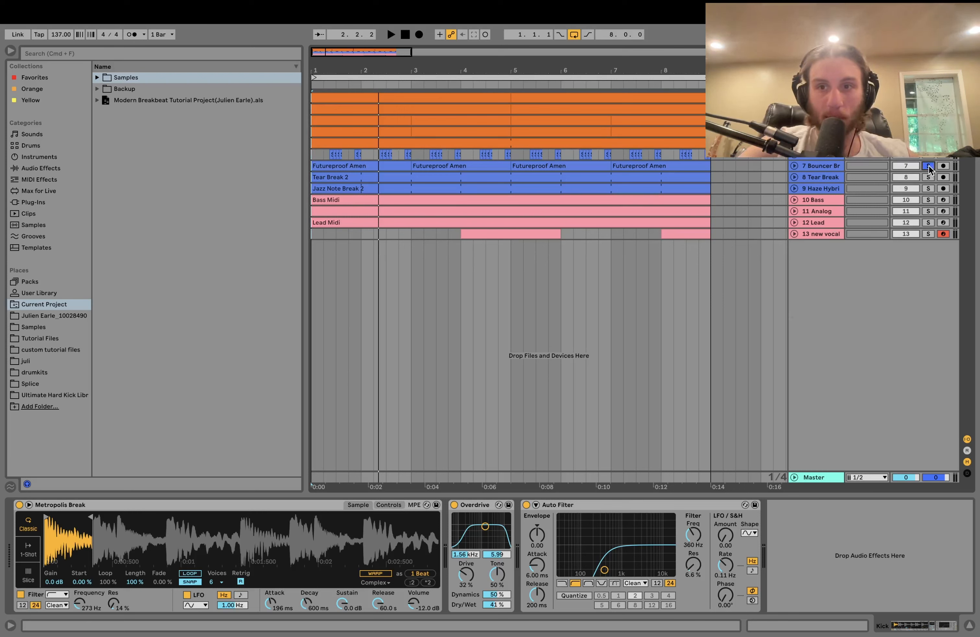
key("space")
left_click(794, 166)
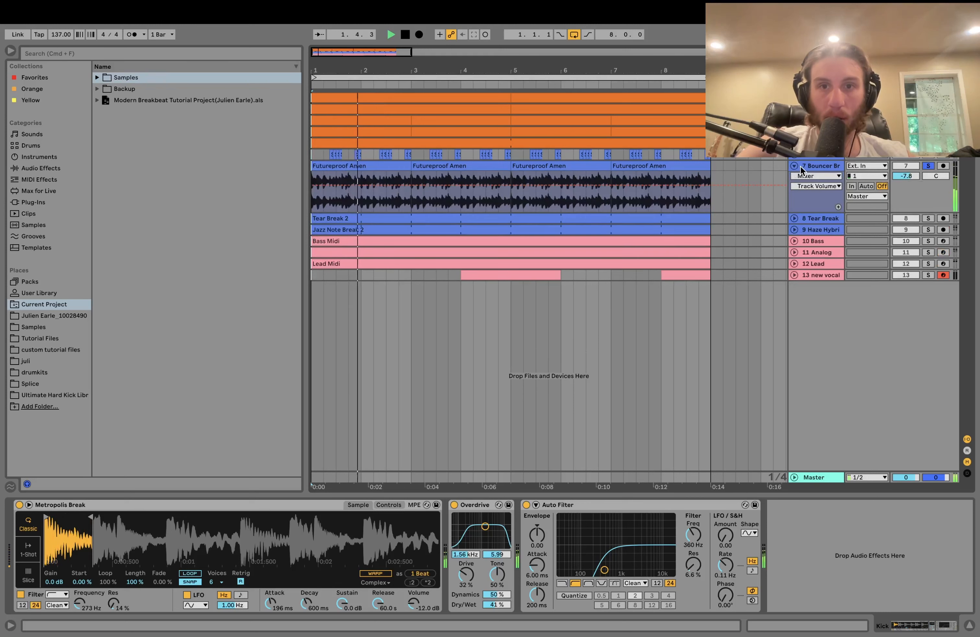
- Show the Bouncer Break track's Auto Filter, and inspect the Futureproof Amen clip's Beats warp settings and transient loop modes
left_click(814, 165)
key("space")
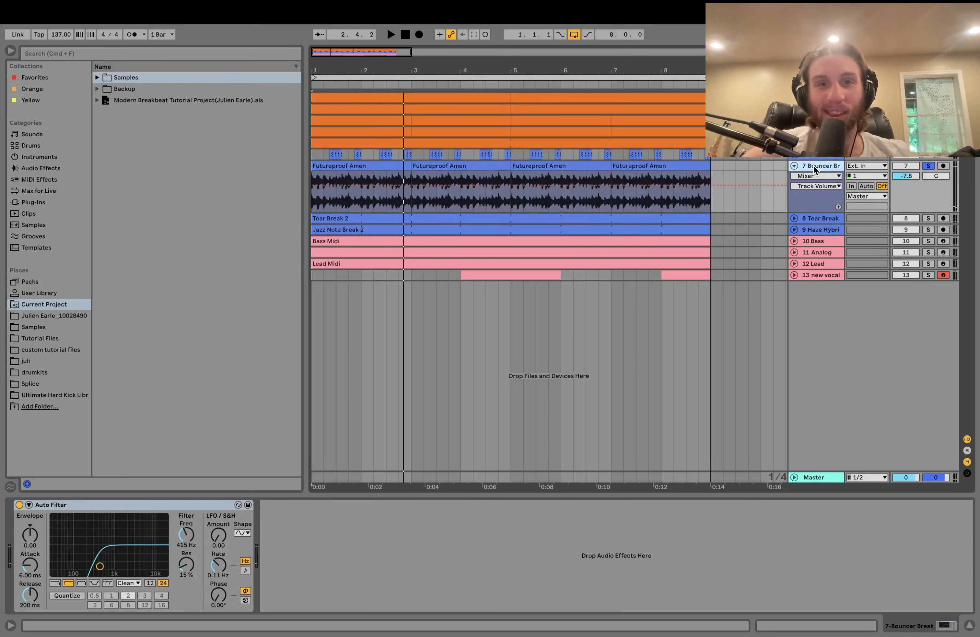
key("space")
double_click(338, 168)
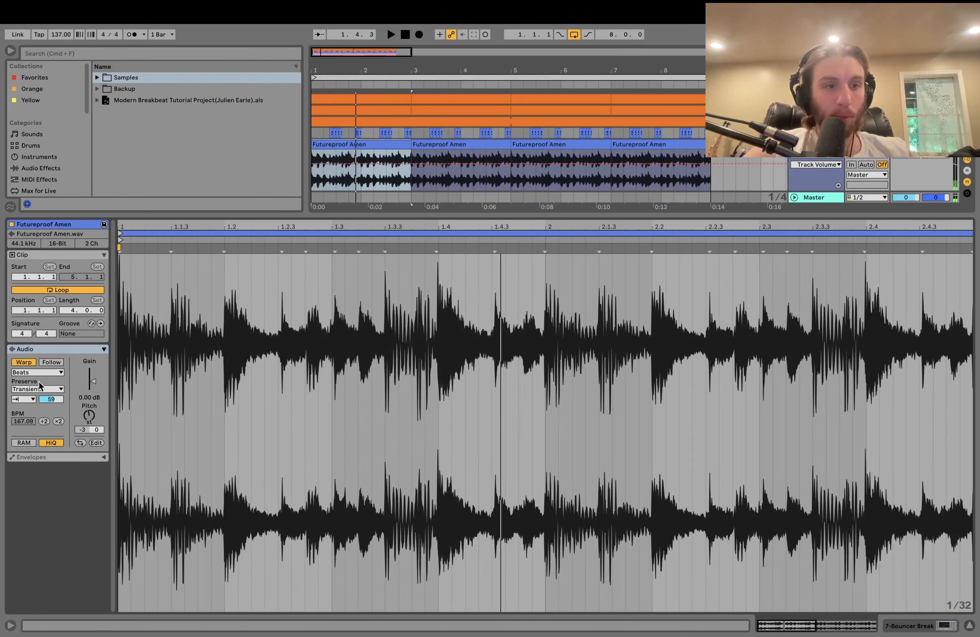
left_click(25, 400)
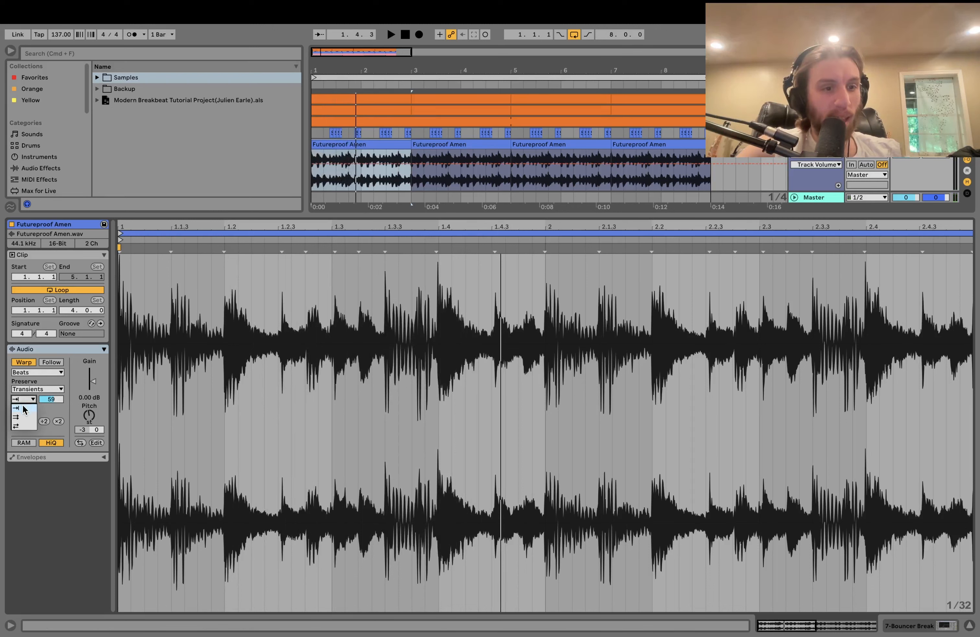
left_click(24, 408)
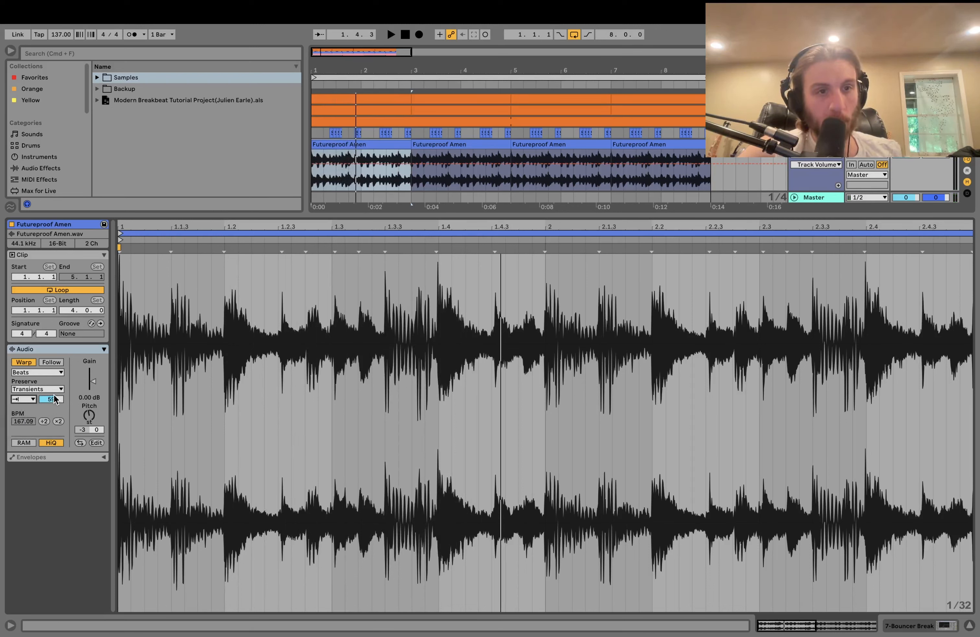
- Compare the Futureproof Amen clip's transient envelope at 85 and at a much lower value during playback, and undo the changes
key("space")
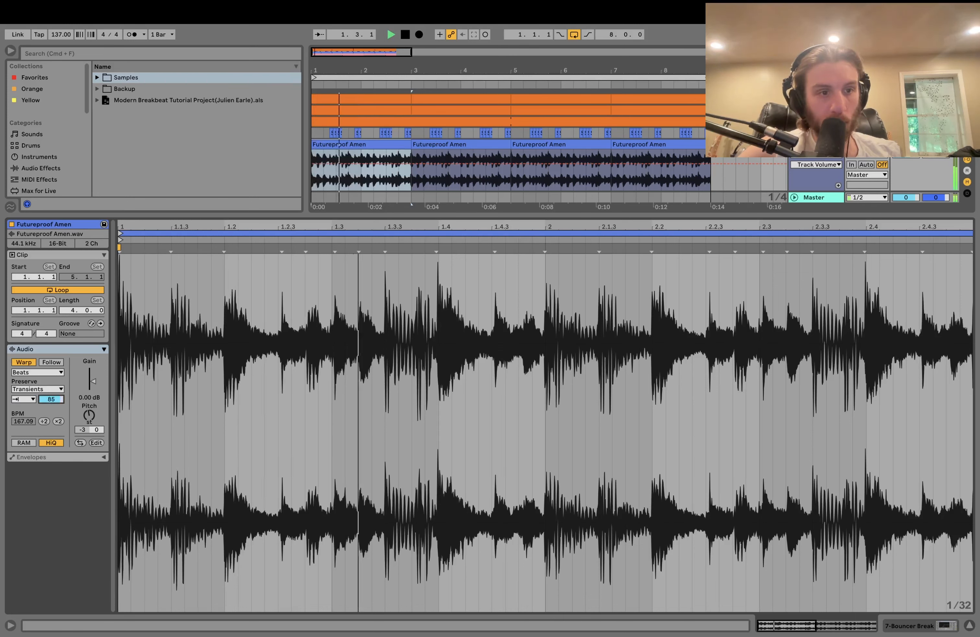
type("11")
key("space")
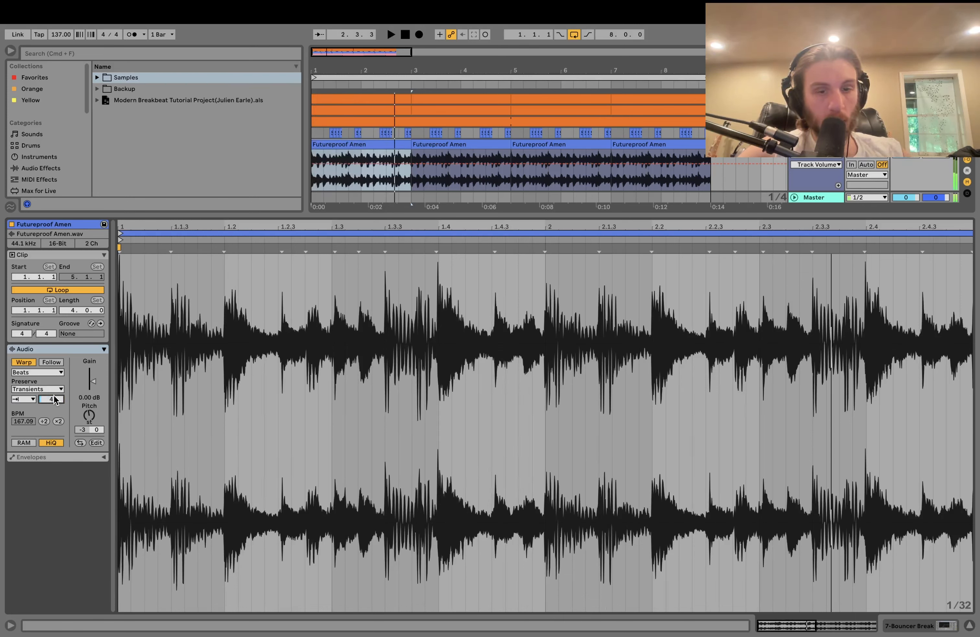
key("super+z")
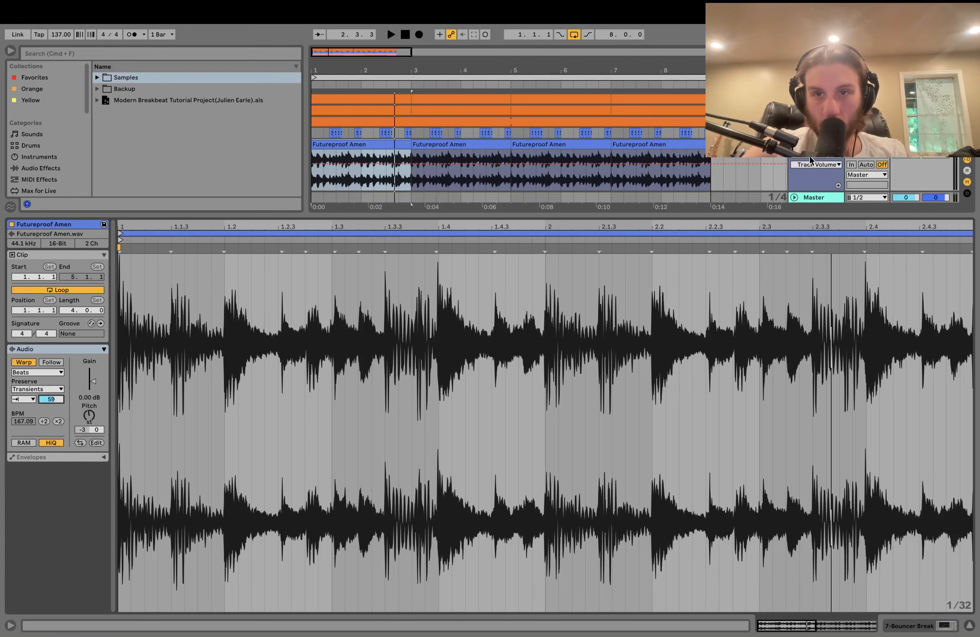
- Solo track 9, the Haze Hybrid Break, and play it with its Auto Filter and sidechained Compressor displayed
double_click(813, 144)
left_click(928, 230)
key("space")
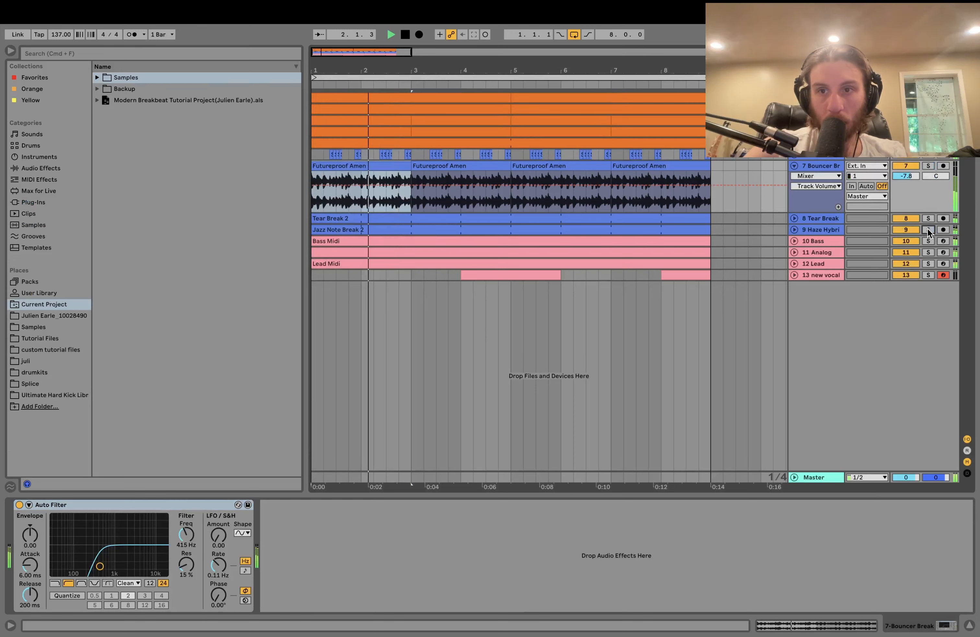
left_click(928, 228)
left_click(818, 230)
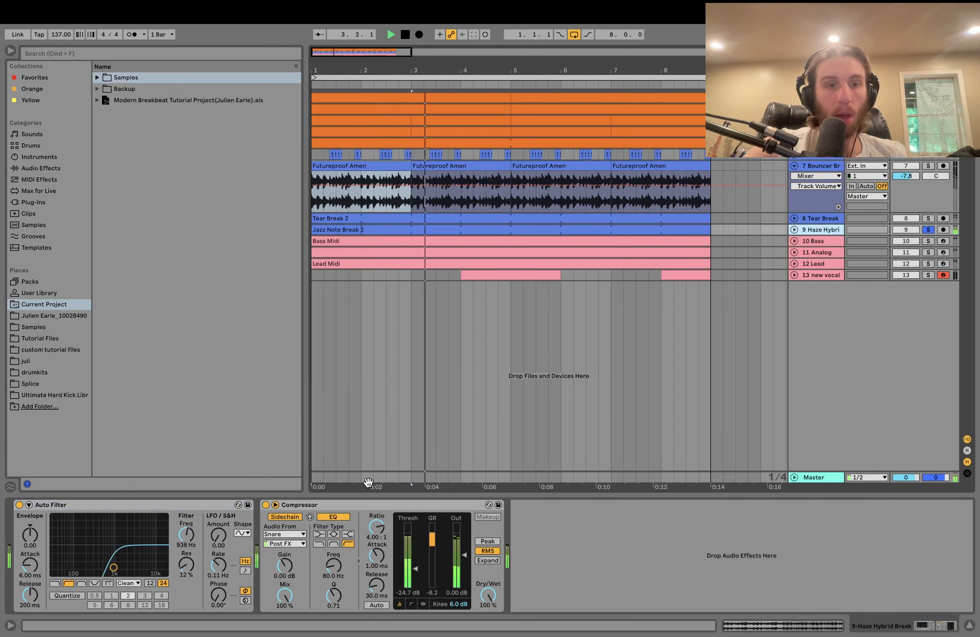
key("space")
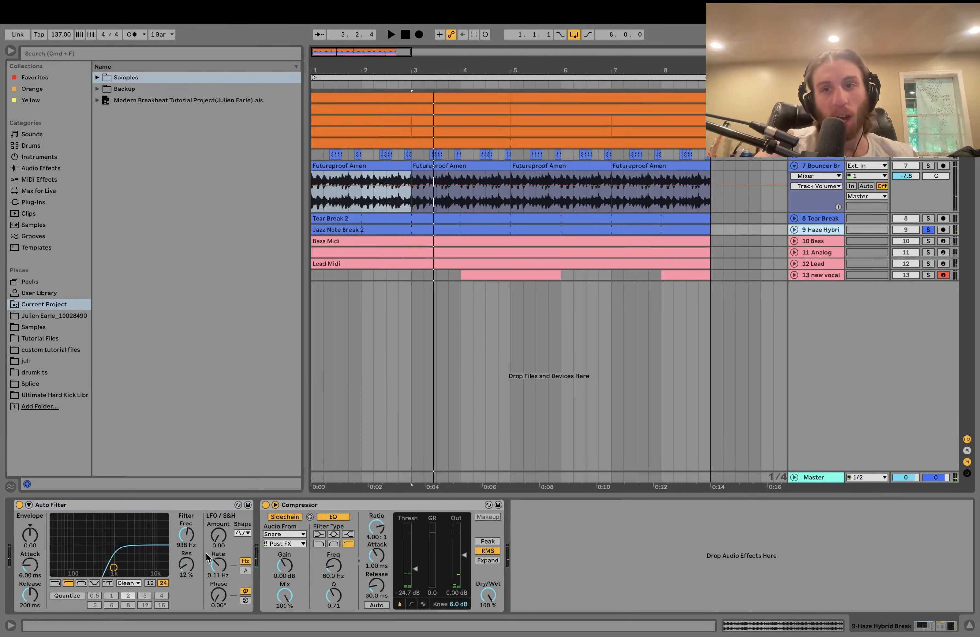
key("space")
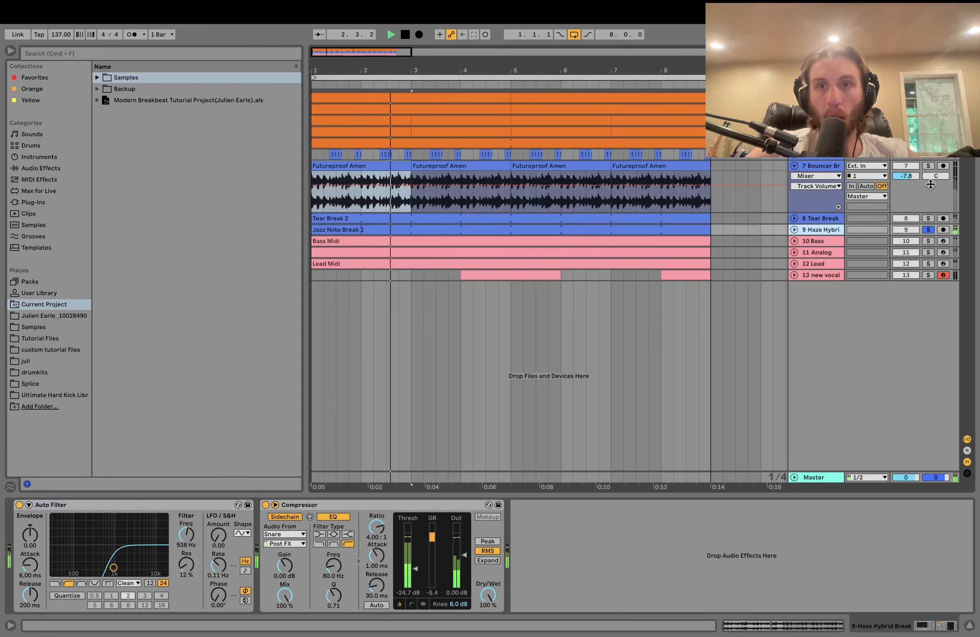
- Play the Haze Hybrid Break with Bouncer Break also soloed, add Tear Break 2, and unfold its track to show the waveform
key("space")
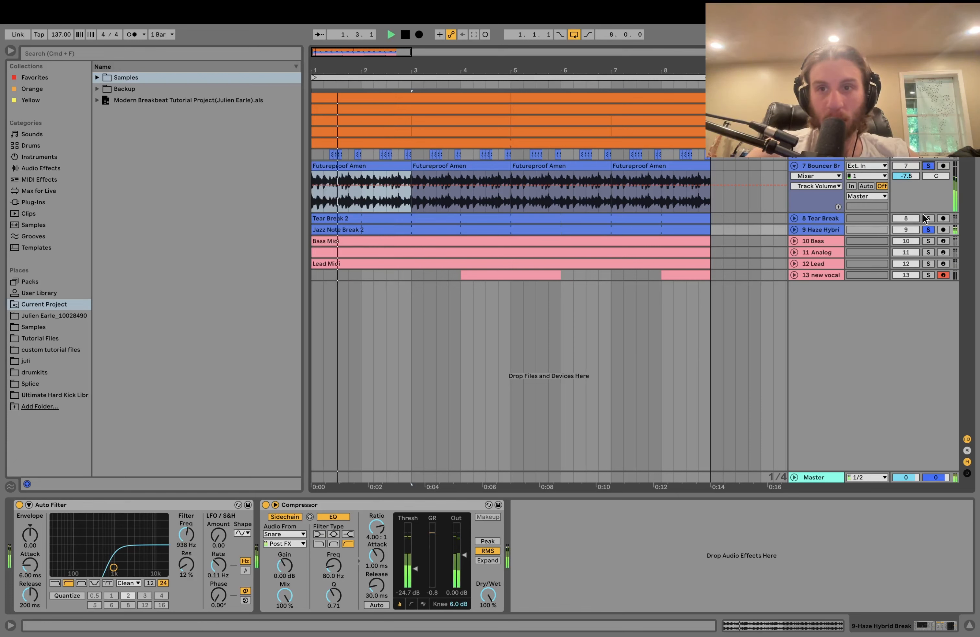
key("space")
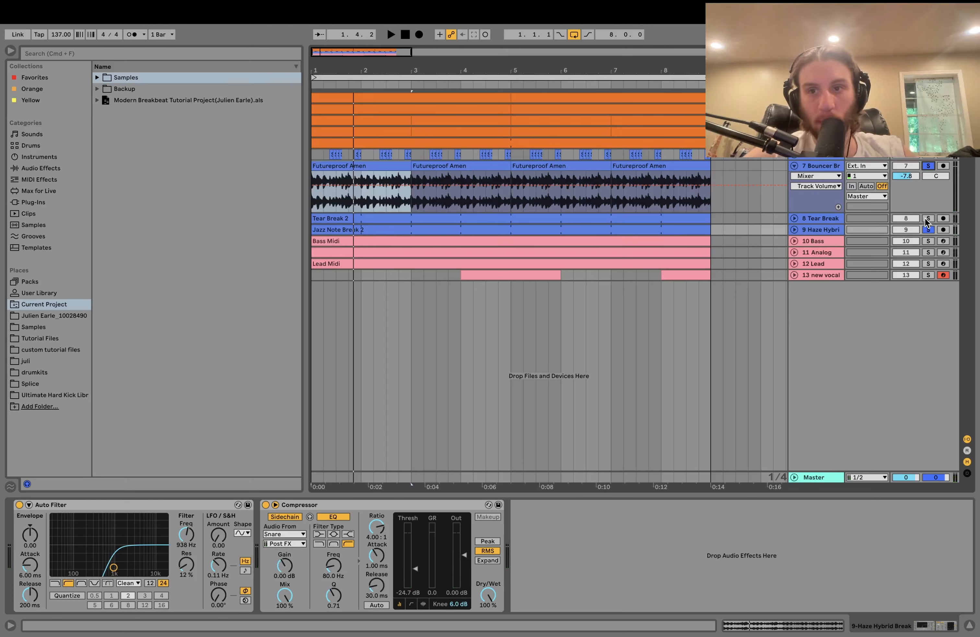
key("space")
left_click(808, 219)
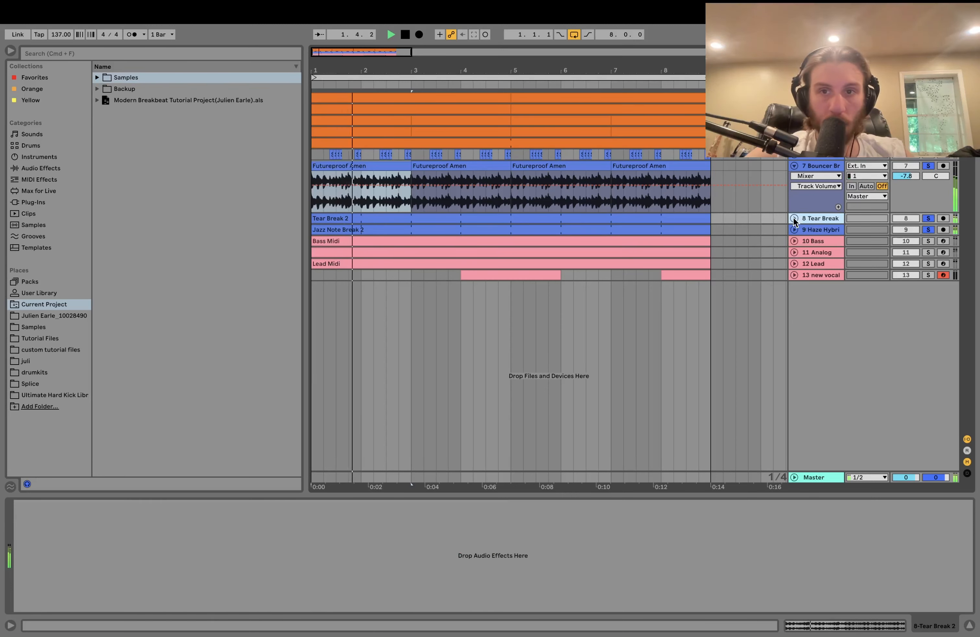
left_click(795, 218)
key("space")
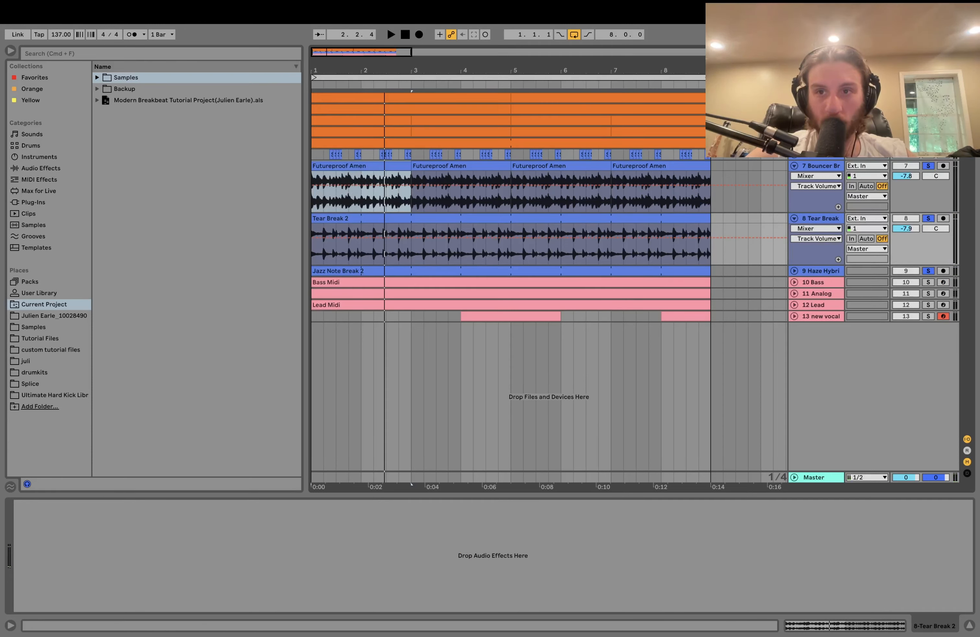
- Play the soloed Bouncer, Tear and Haze Hybrid breaks together several times from the start
key("space")
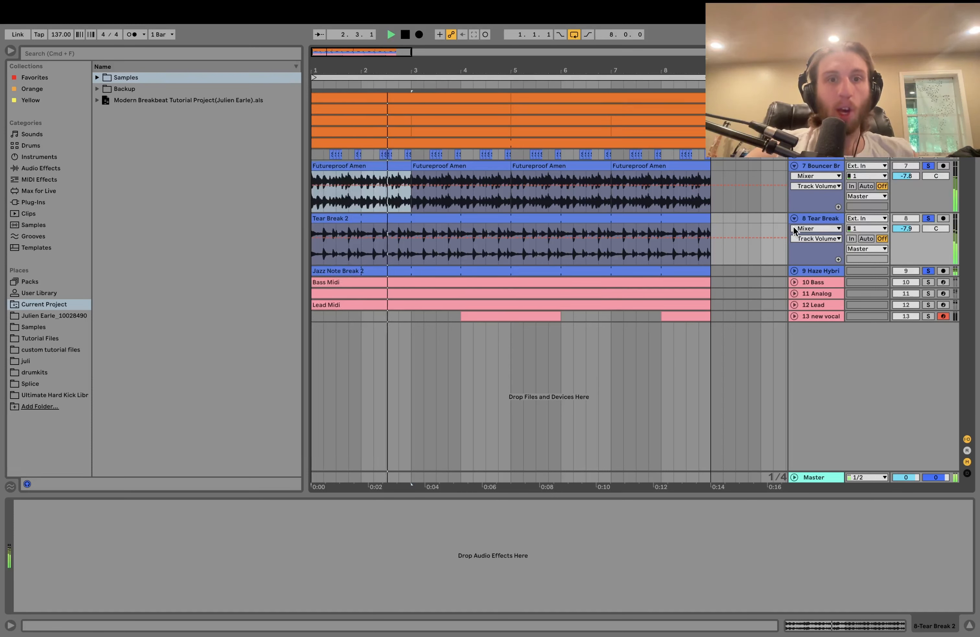
key("space")
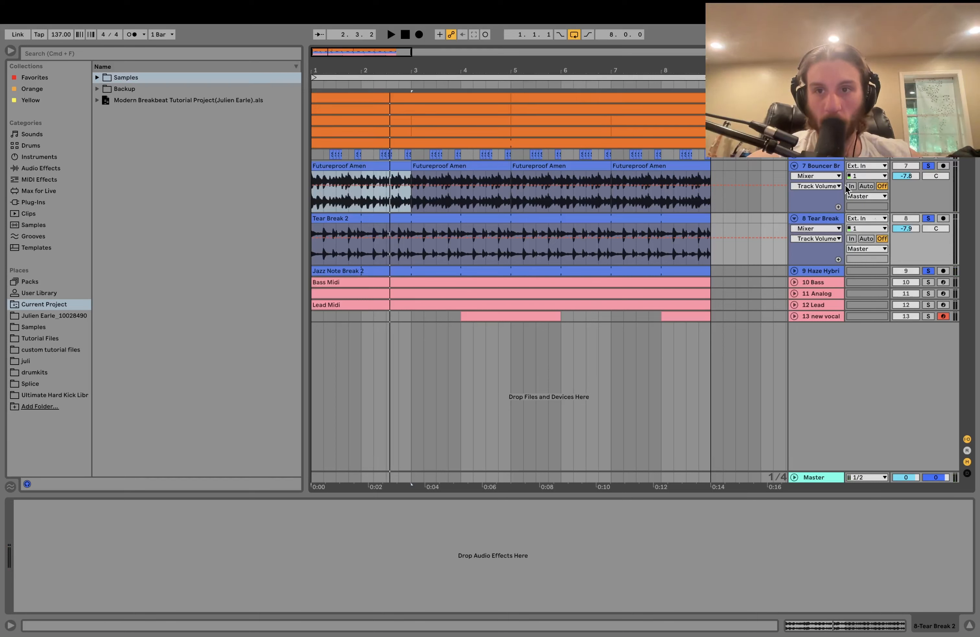
key("space")
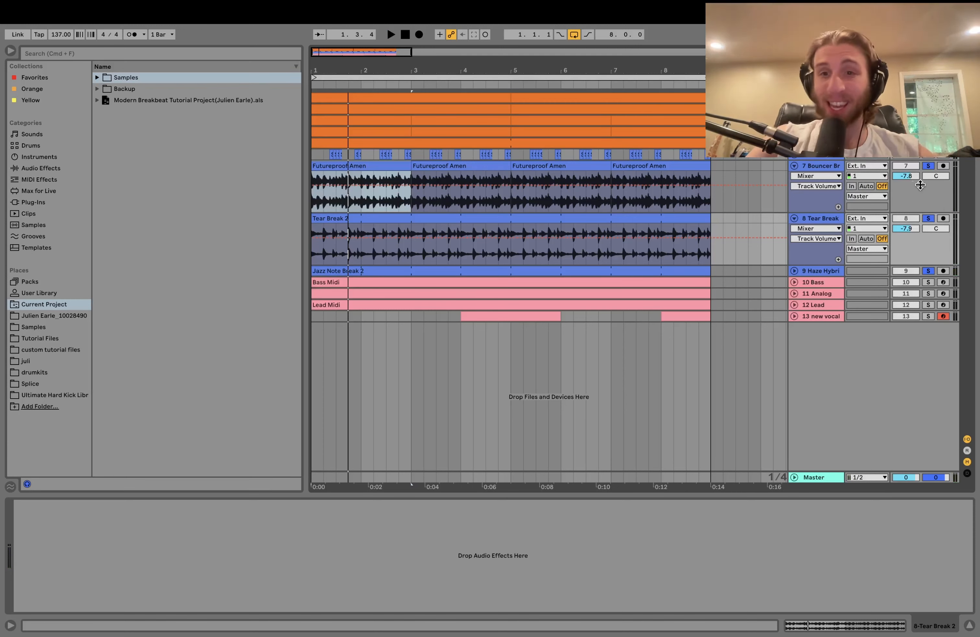
key("space")
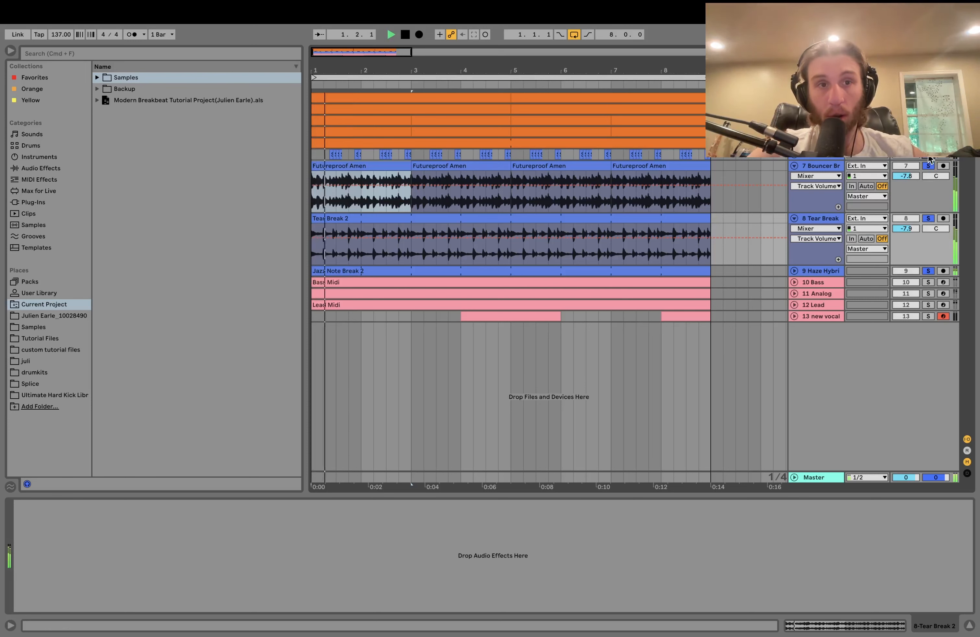
key("space")
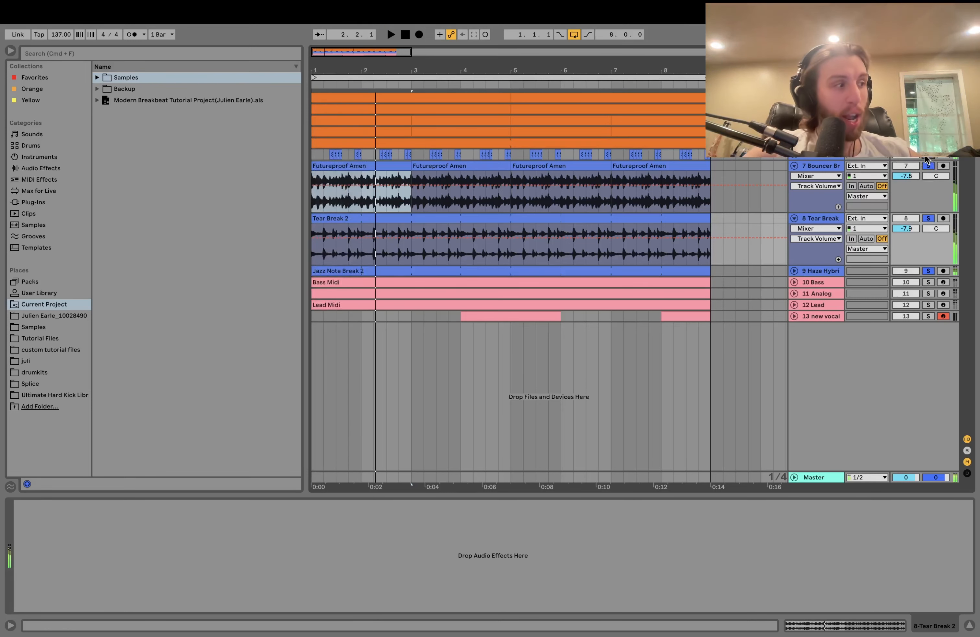
- Solo the Shaker 1 track, unfold it, and play its clips close up from 1.2.1
left_click(926, 156)
left_click(812, 156)
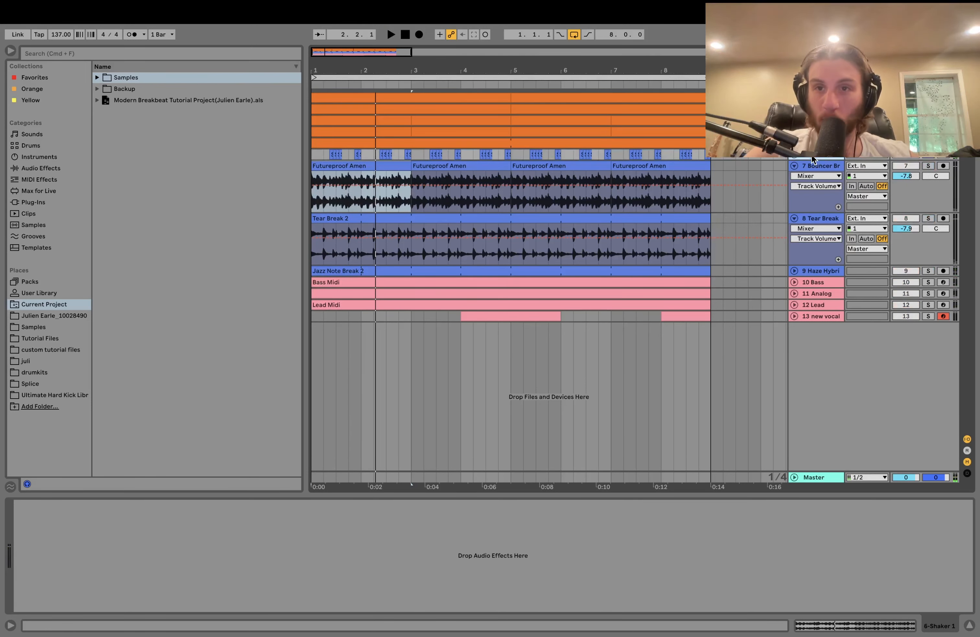
left_click(794, 156)
left_click(319, 158)
key("space")
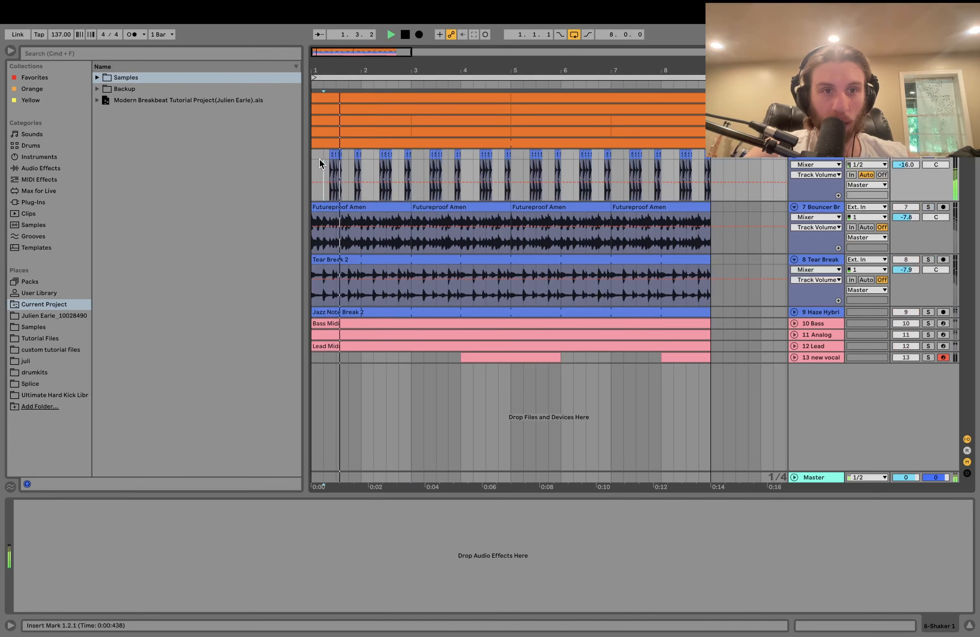
key("space")
scroll(319, 159, "up", 5)
scroll(320, 158, "left", 2)
key("space")
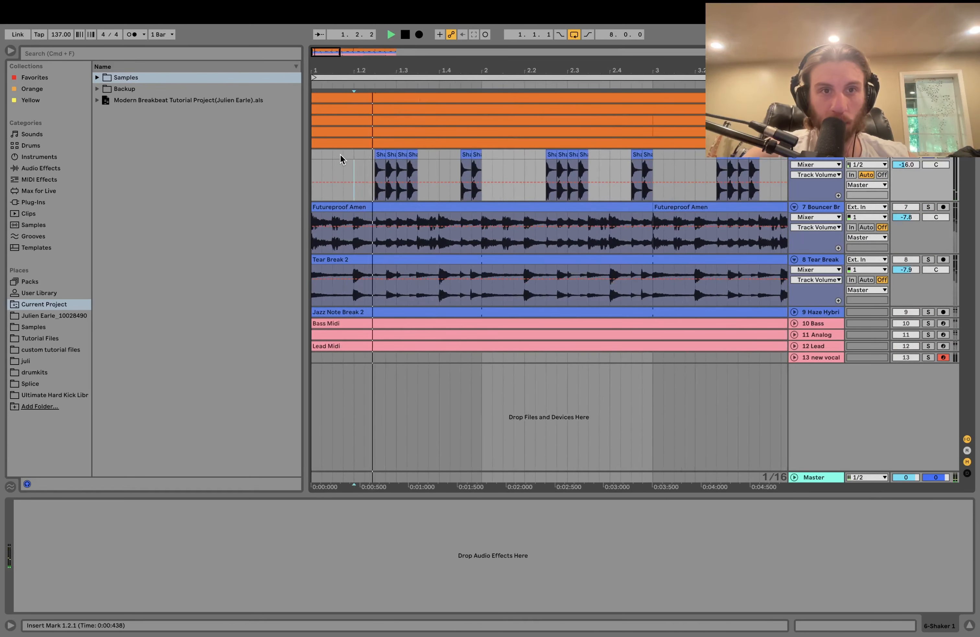
key("space")
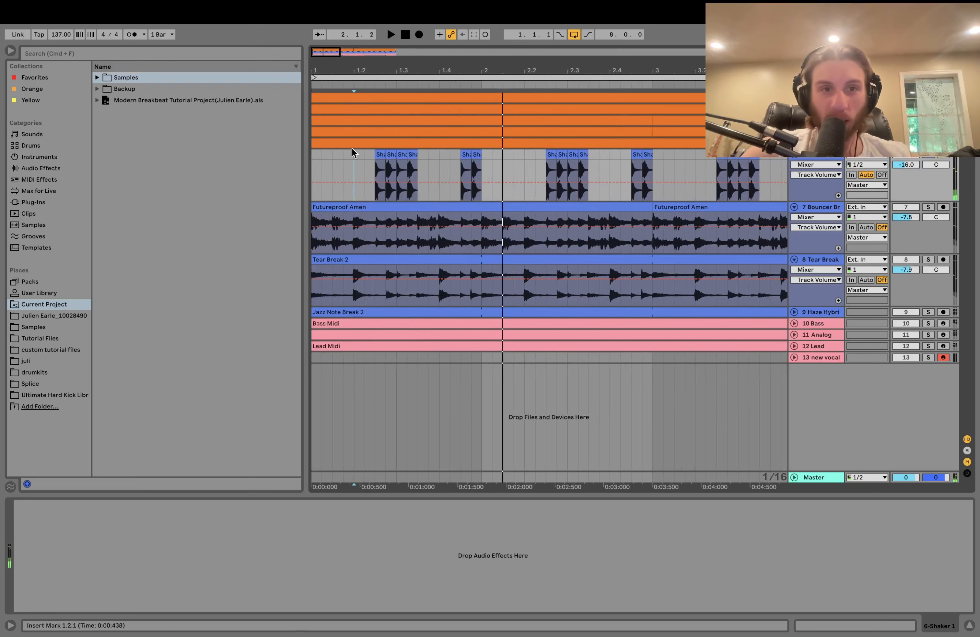
- Solo the drum tracks from Kick to Hihat and play them from bar 1, together with the shaker
left_click(313, 158)
left_click(818, 143)
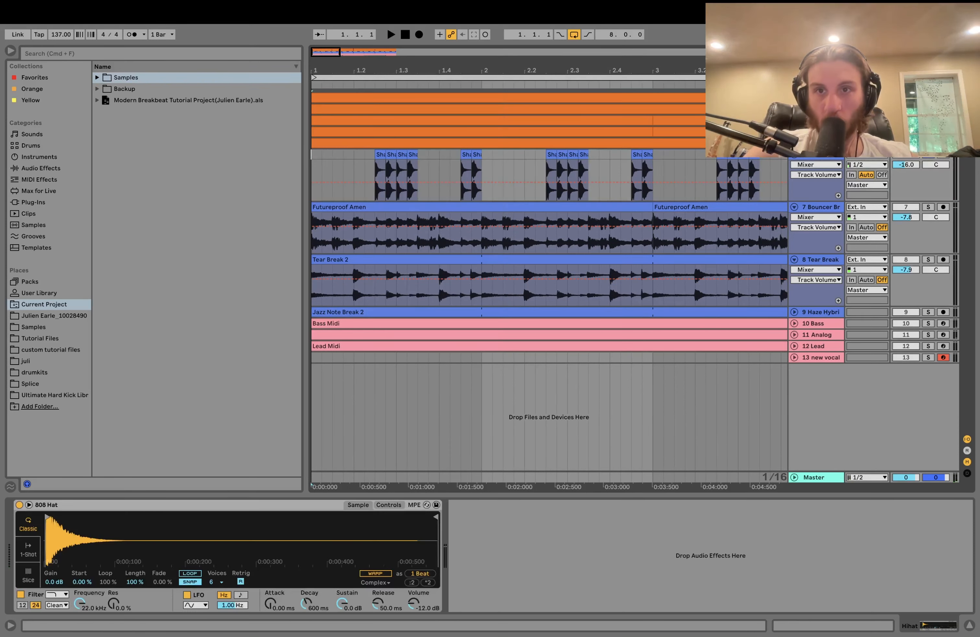
left_click(819, 98)
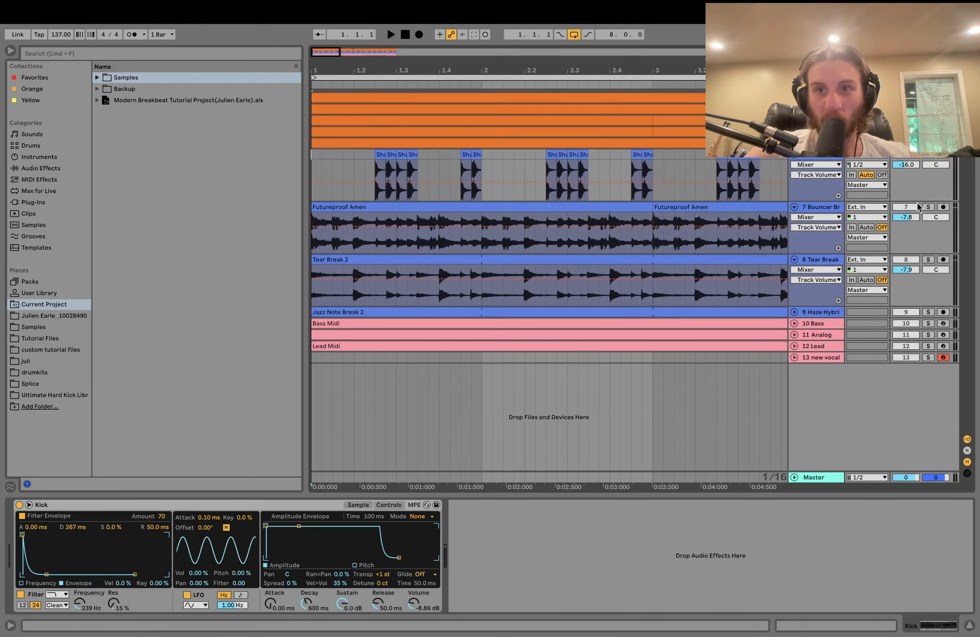
key("space")
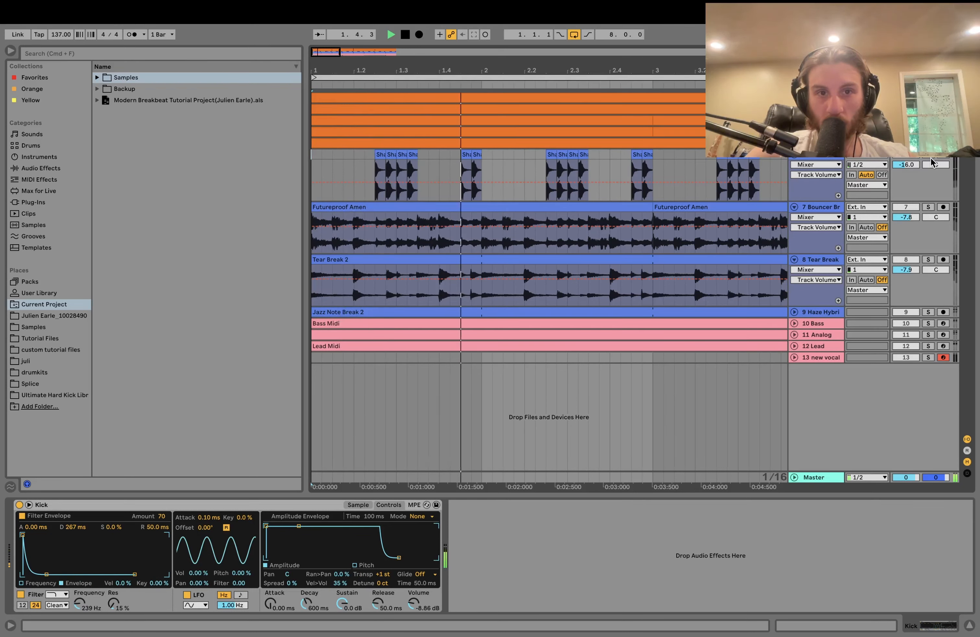
key("space")
key("space")
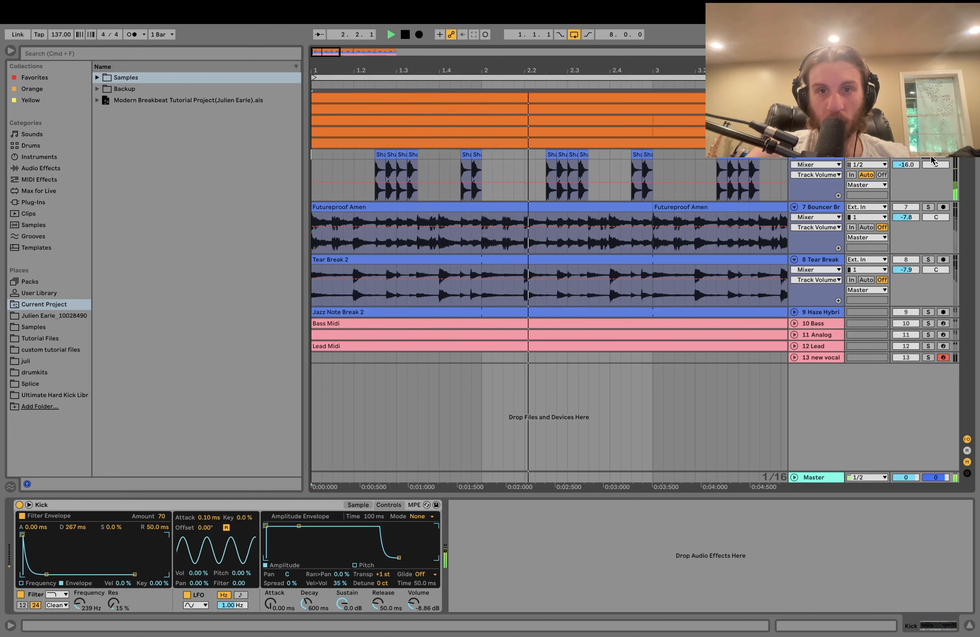
key("space")
- Turn off the drum solos and play the full arrangement from the start
left_click(932, 159)
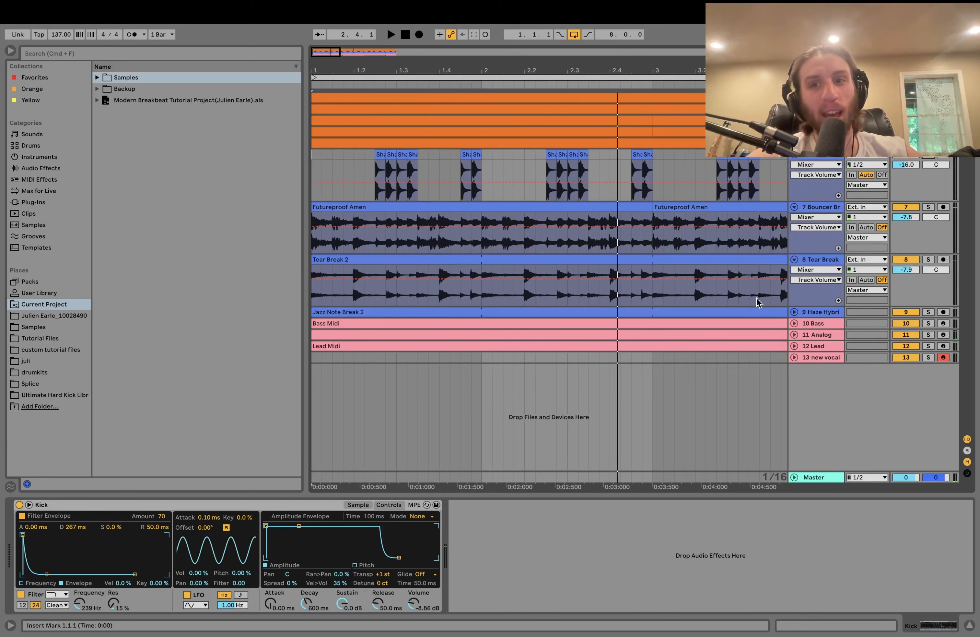
key("space")
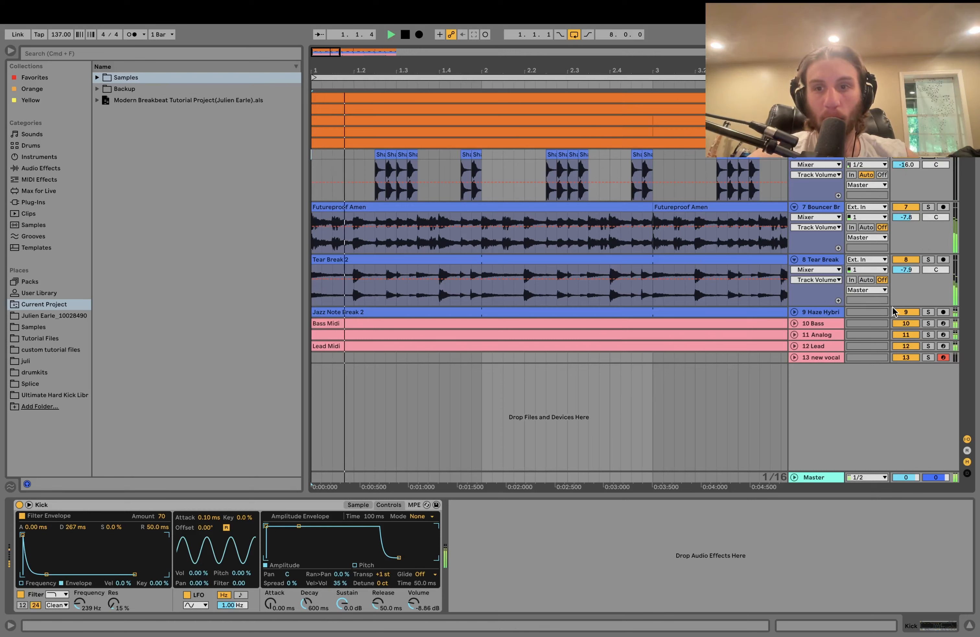
key("space")
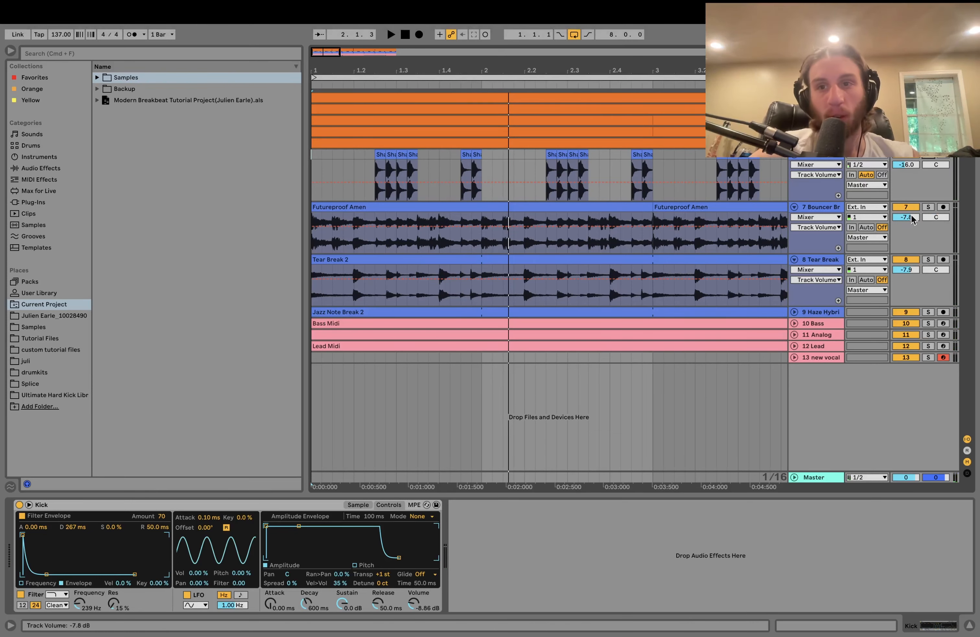
- Select the tracks from Kick to Haze Hybrid Break, solo them including the shaker, and play them from the start
left_click(823, 311)
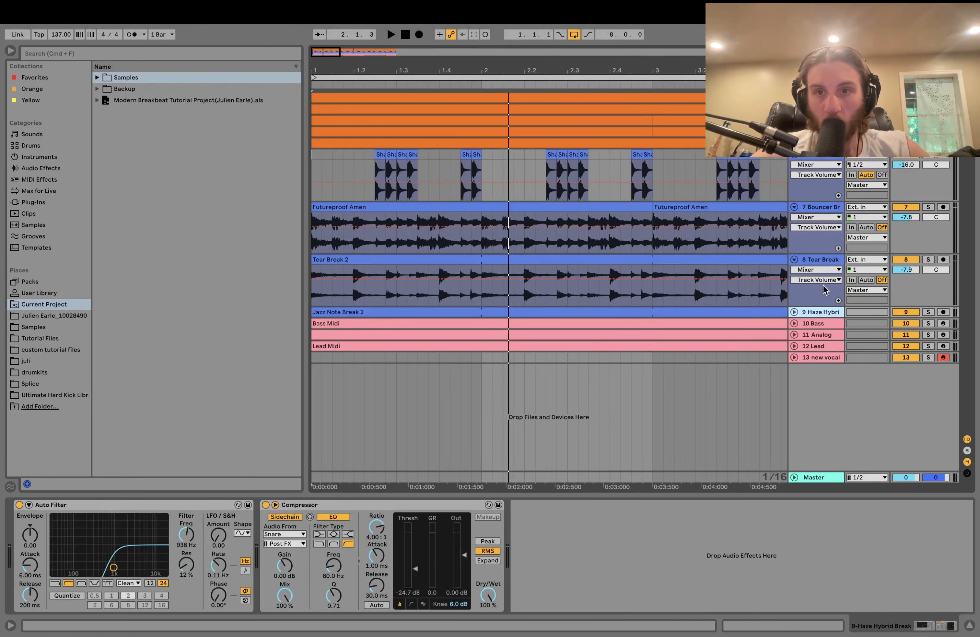
left_click(820, 98, "shift")
left_click(928, 97)
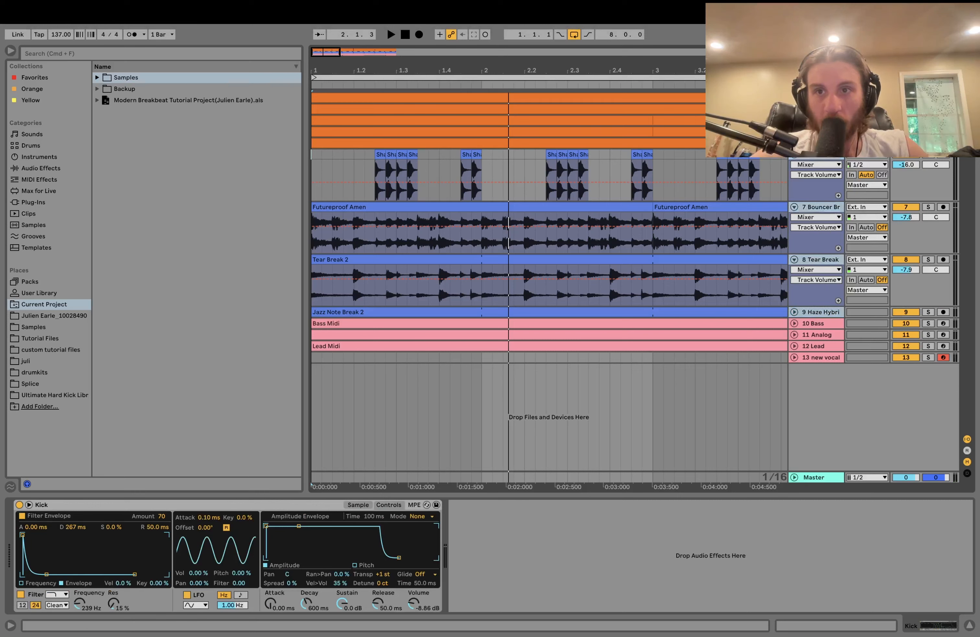
left_click(928, 160)
left_click(928, 156)
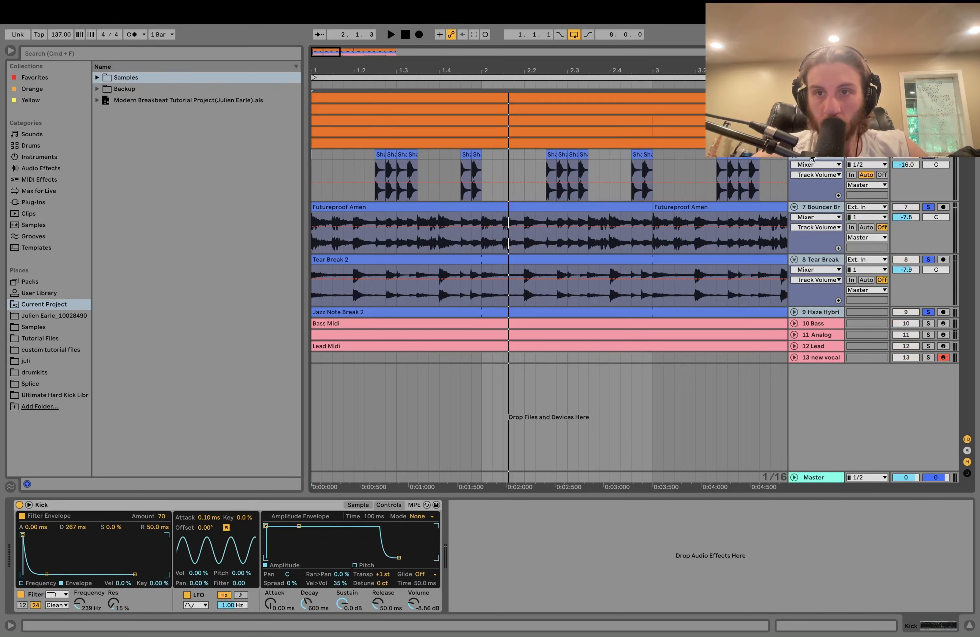
left_click(818, 154)
key("space")
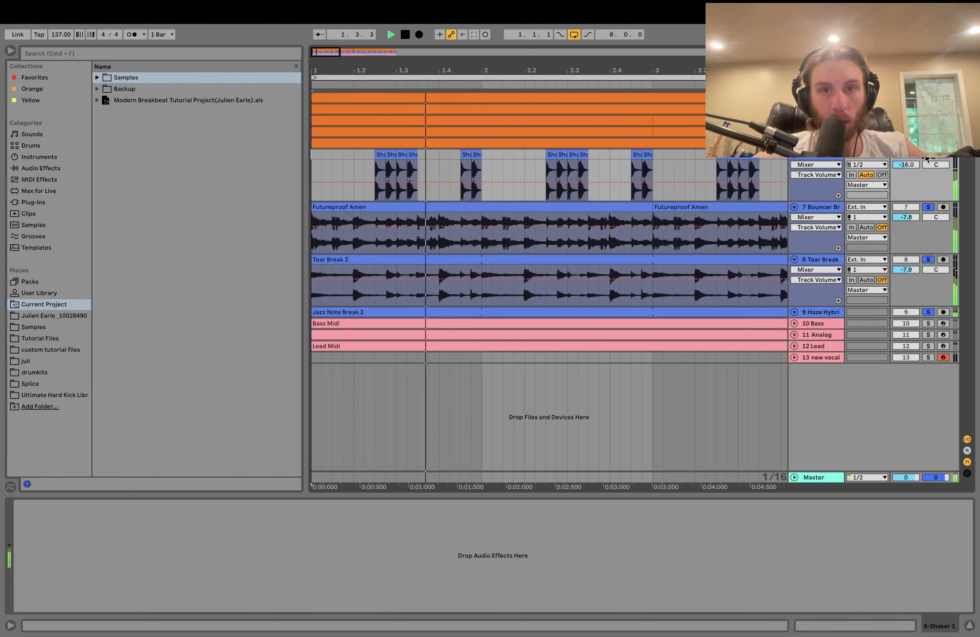
- Stop playback, turn off the track solos, and look at the devices on the break, shaker, kick and snare tracks
key("space")
left_click(926, 158)
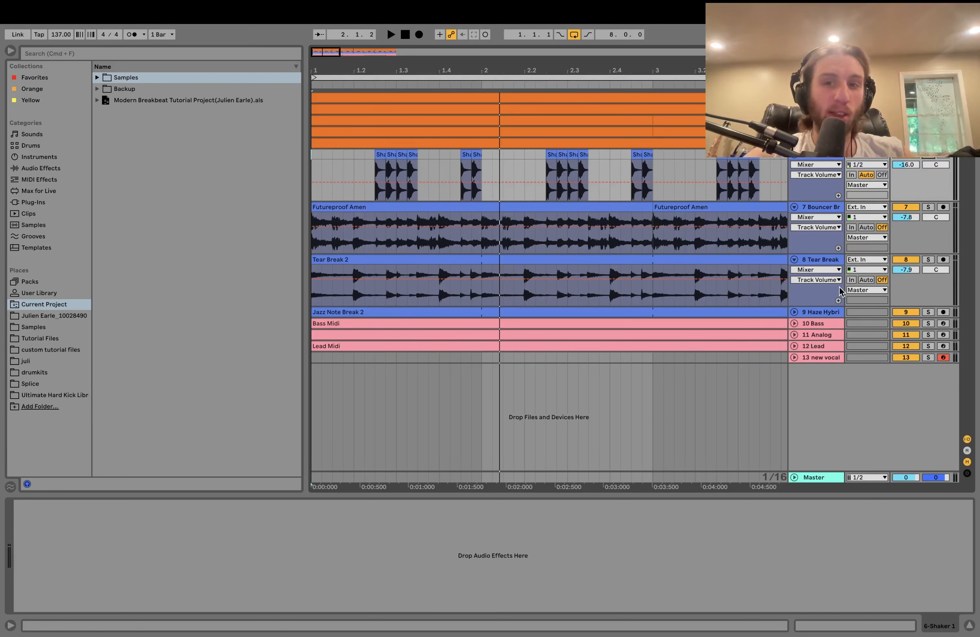
left_click(821, 312)
left_click(815, 259)
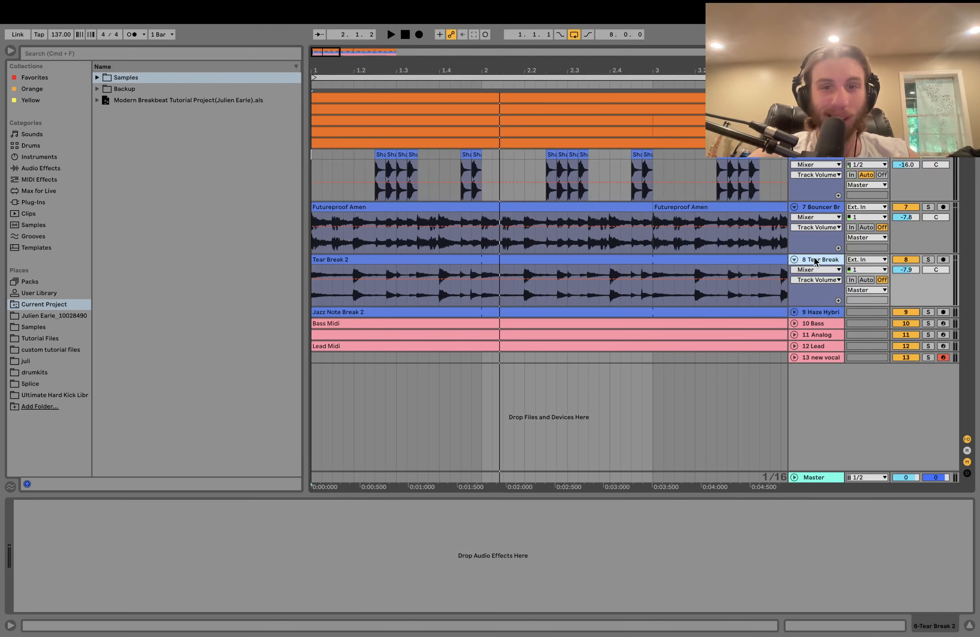
left_click(813, 208)
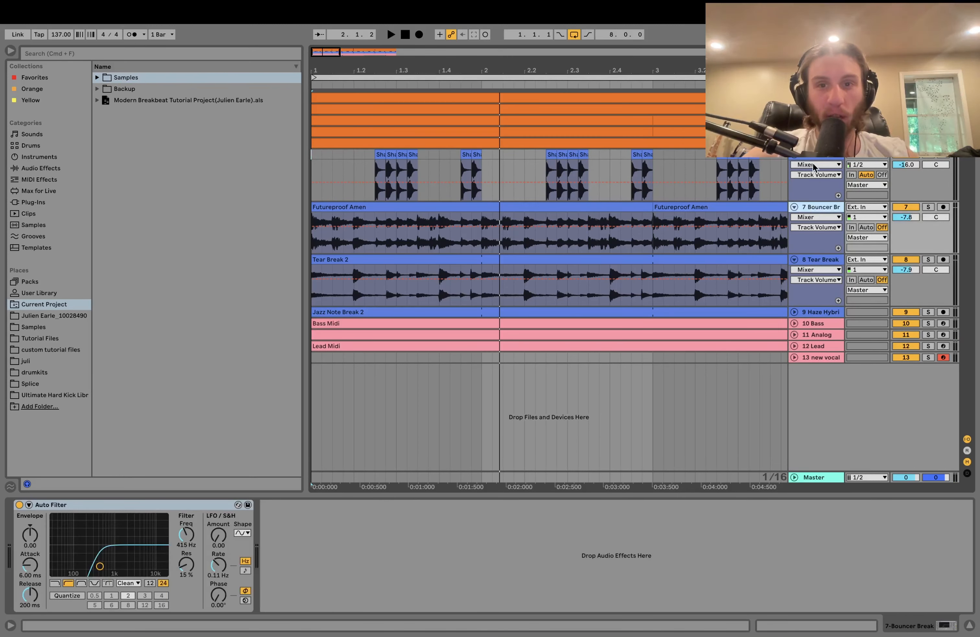
left_click(820, 157)
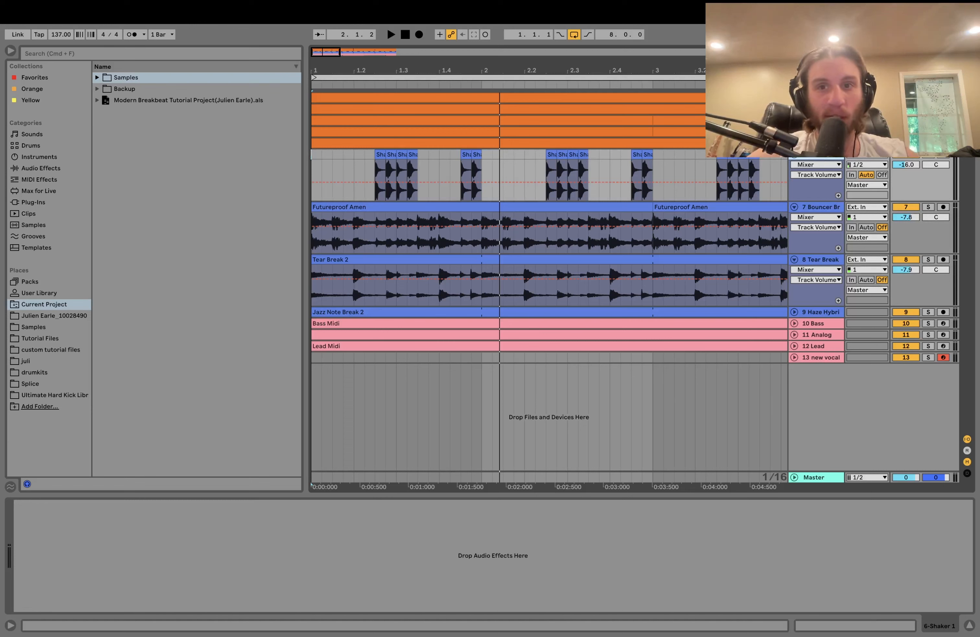
left_click(816, 98)
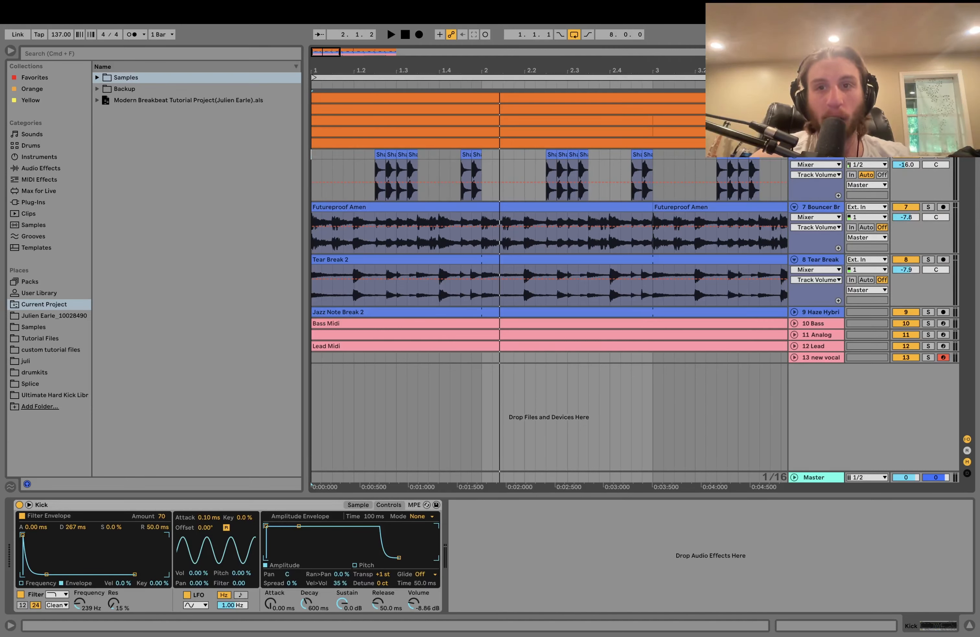
left_click(816, 110)
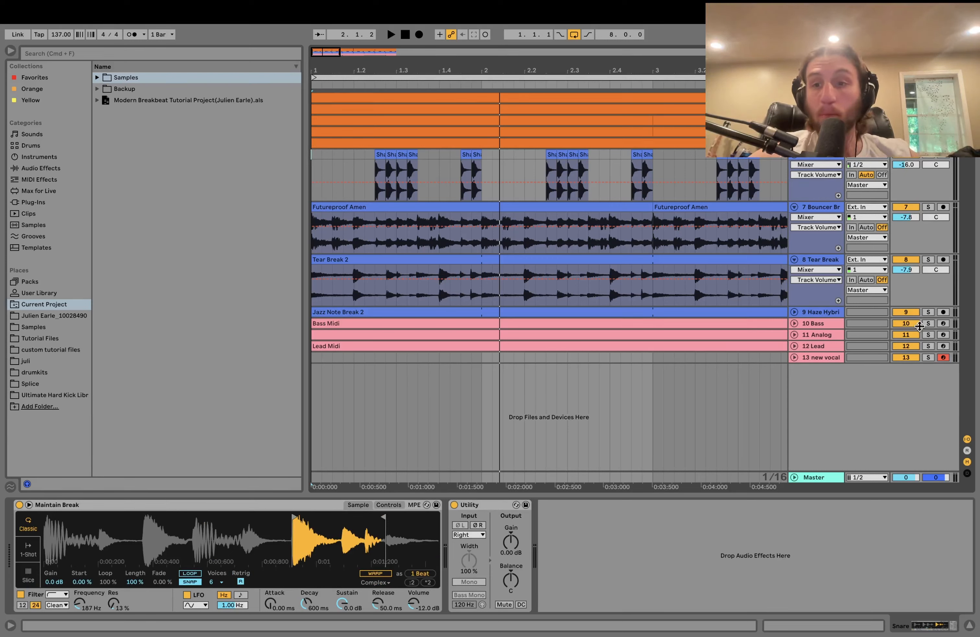
- Solo and unfold the Bass track, play it from the start, and open the notes of its Bass Midi clip
left_click(928, 324)
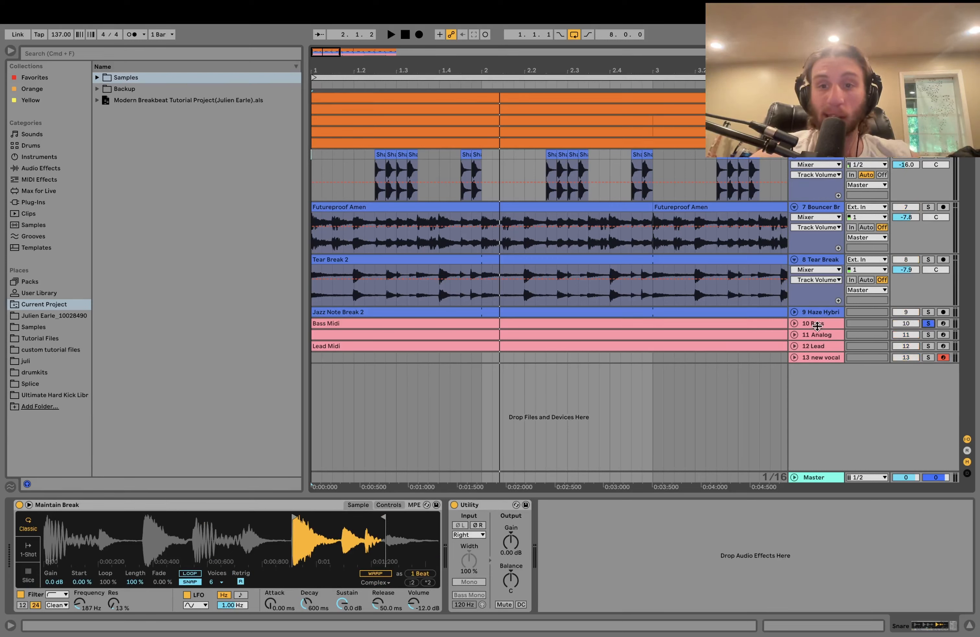
left_click(794, 323)
key("minus")
key("minus")
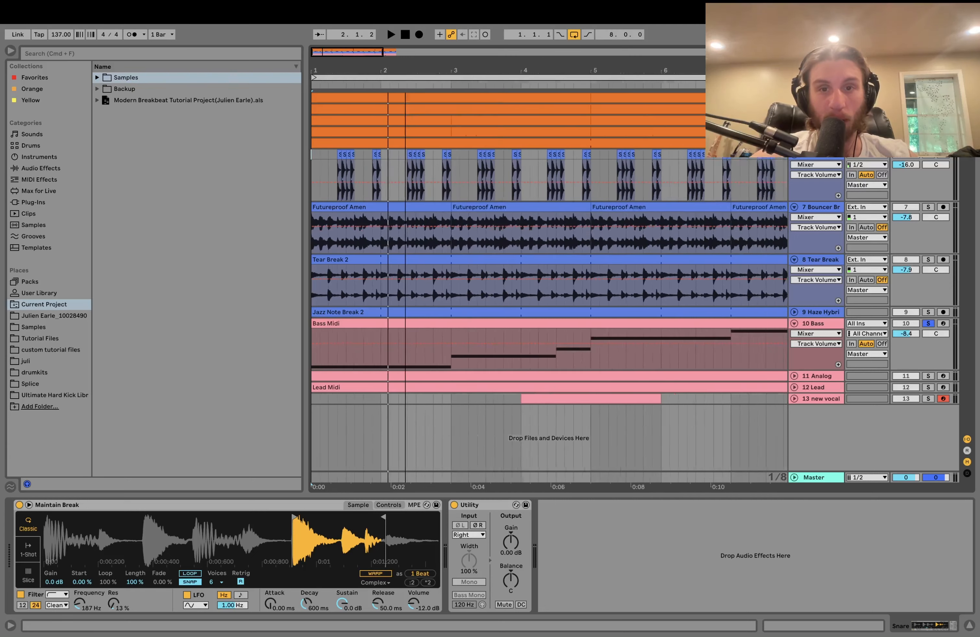
left_click(484, 322)
key("space")
double_click(486, 322)
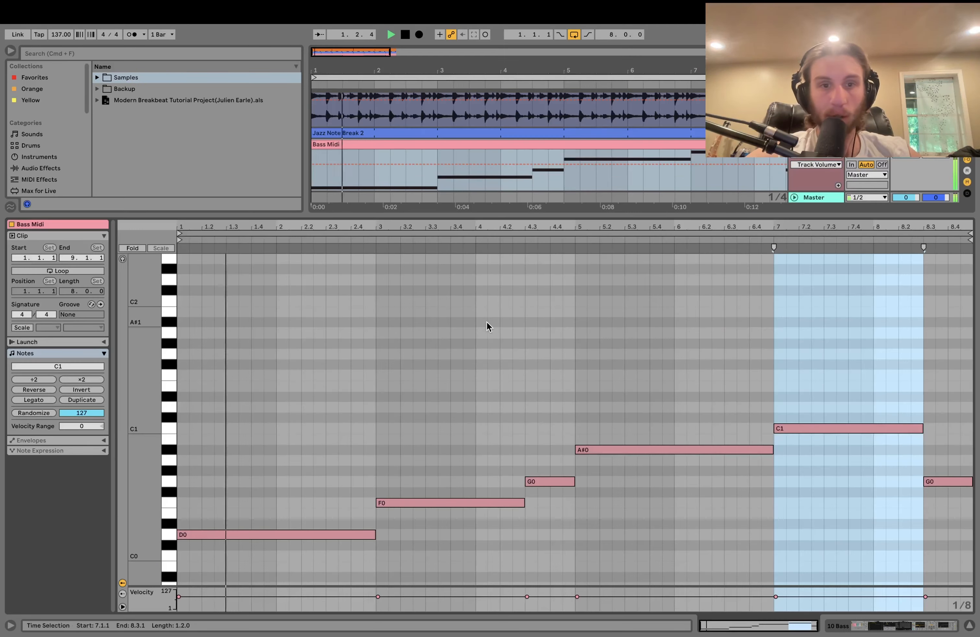
- Turn off the arrangement loop and view the Bass track's devices during playback, stopping with the Bass Midi notes open again
left_click(374, 384)
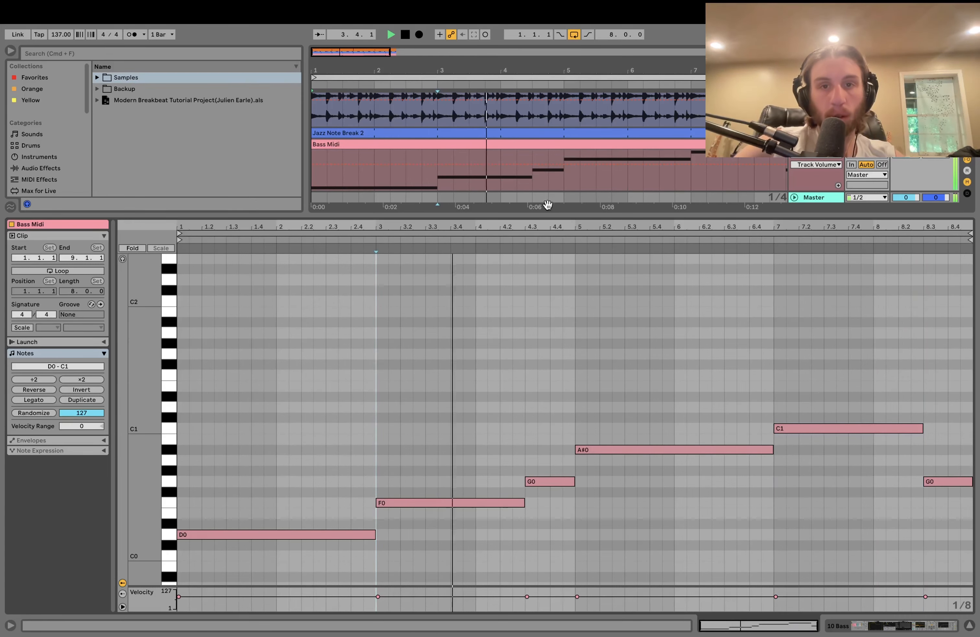
left_click_drag(587, 63, 471, 66)
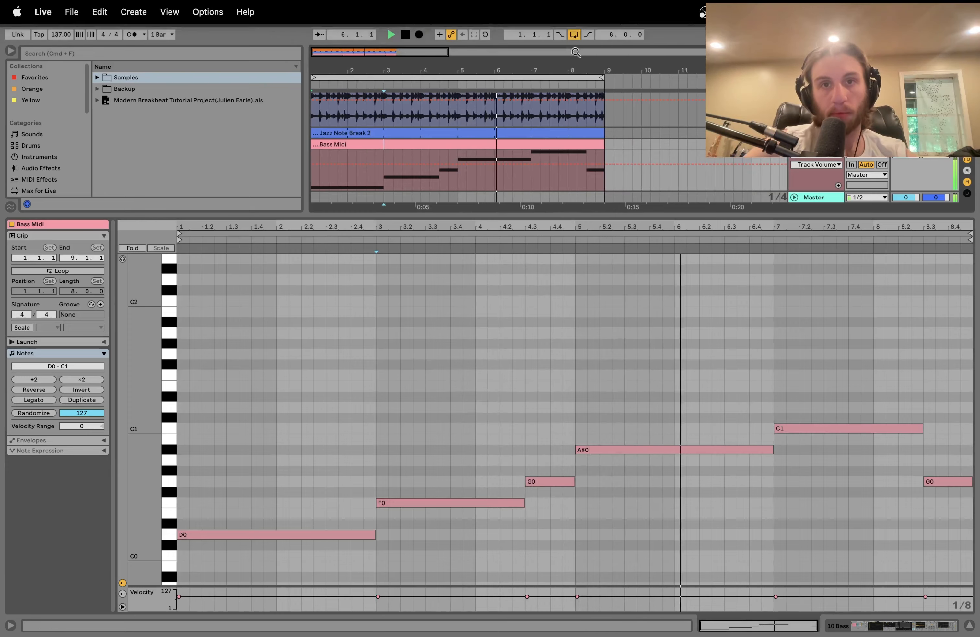
left_click(573, 37)
double_click(815, 145)
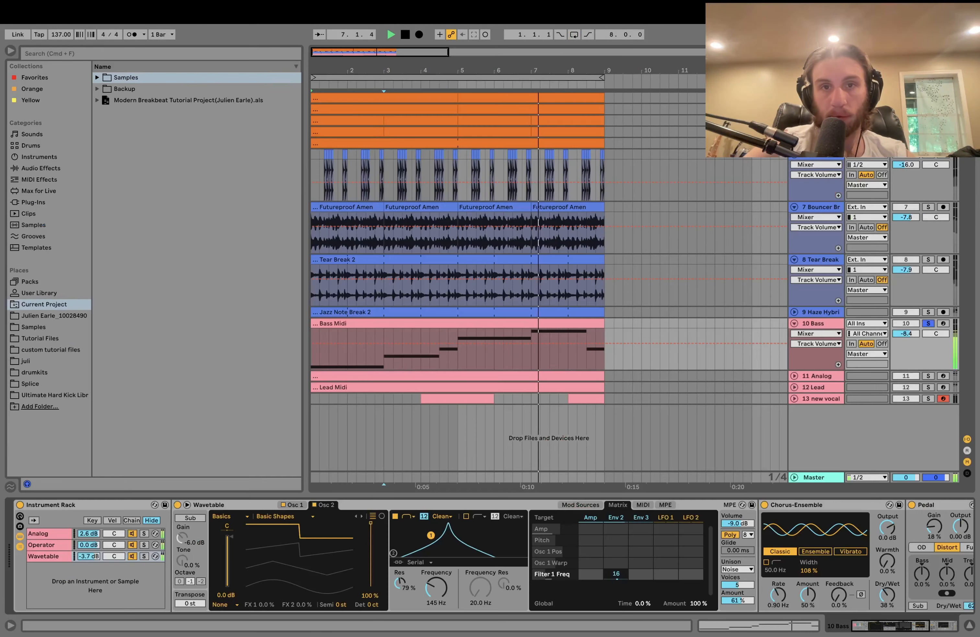
double_click(563, 323)
key("space")
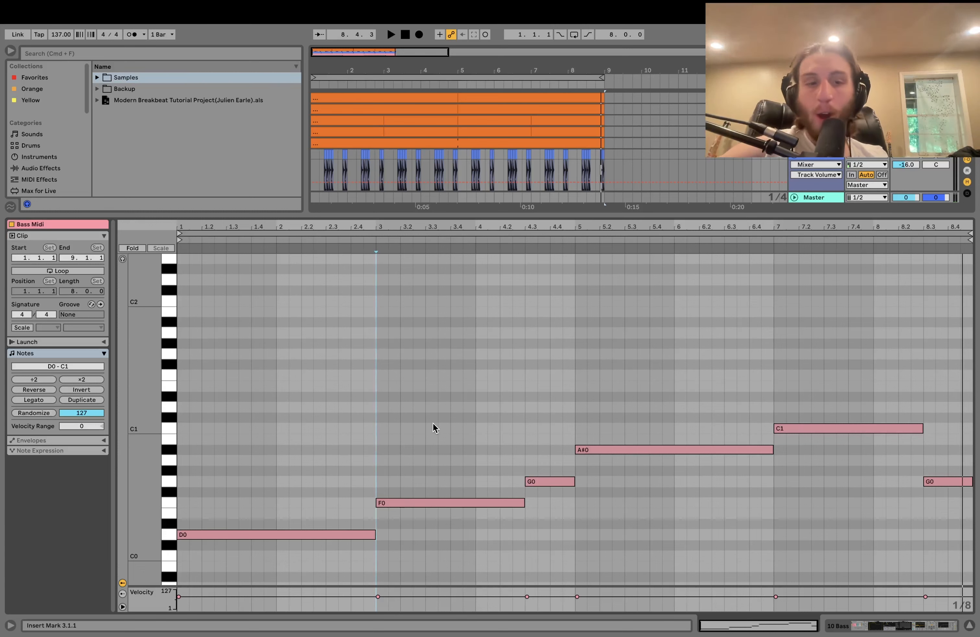
- Enable note preview in the Bass Midi clip and select its D0, F0, first G0 and A#0 notes in turn
scroll(433, 423, "down", 3)
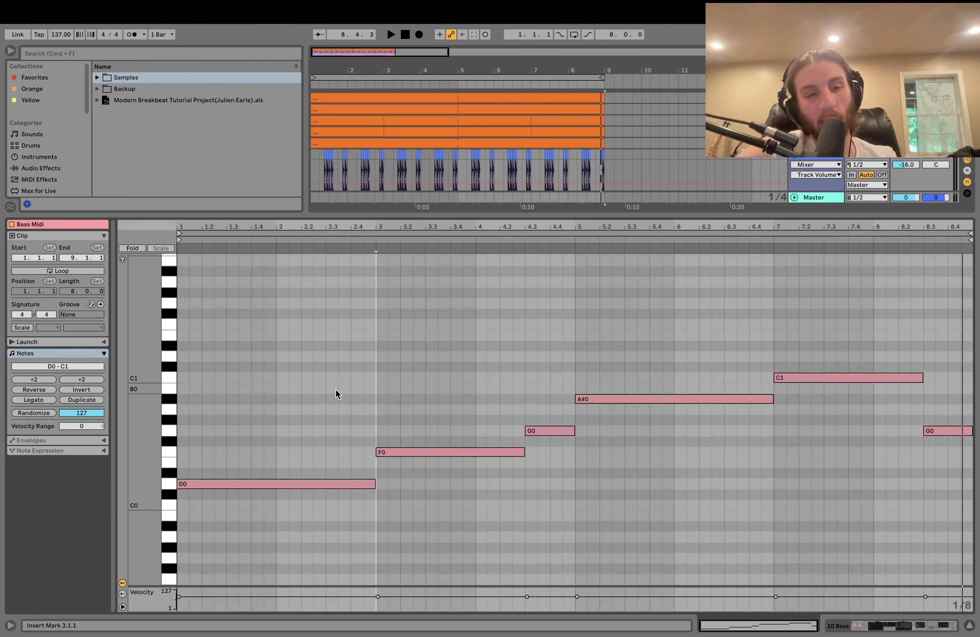
left_click(364, 483)
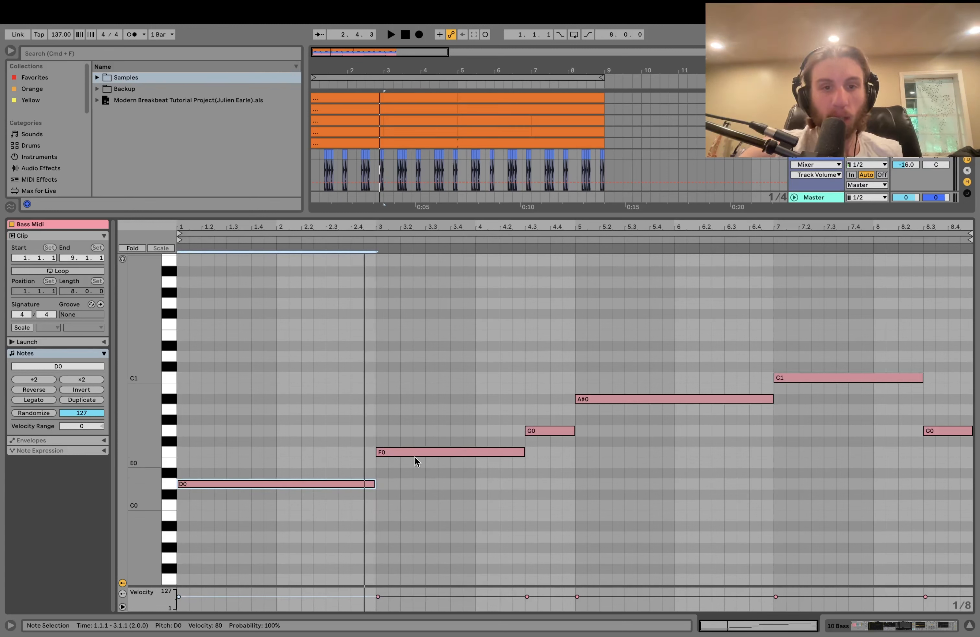
left_click(431, 454)
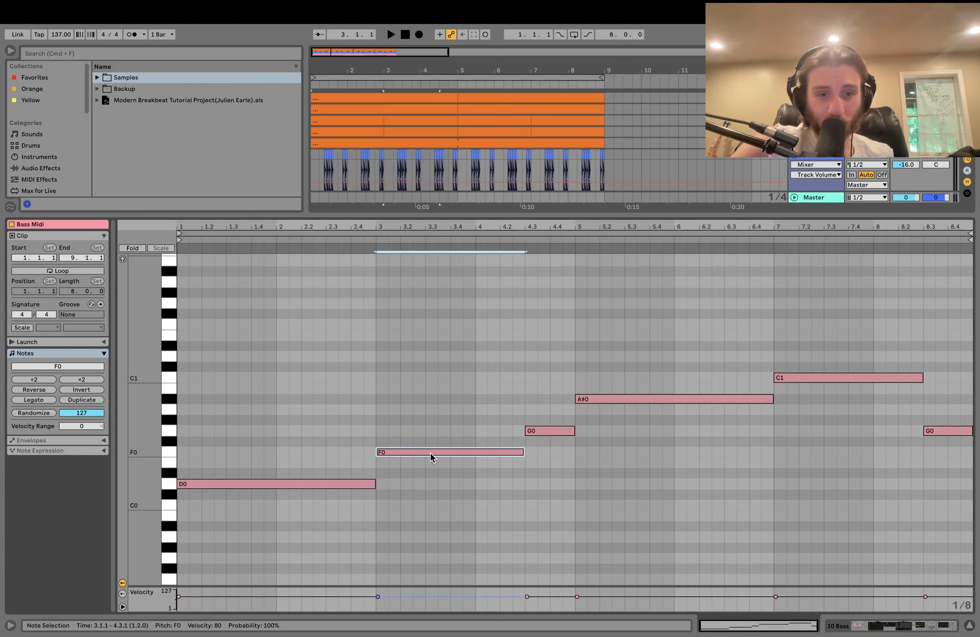
left_click(547, 431)
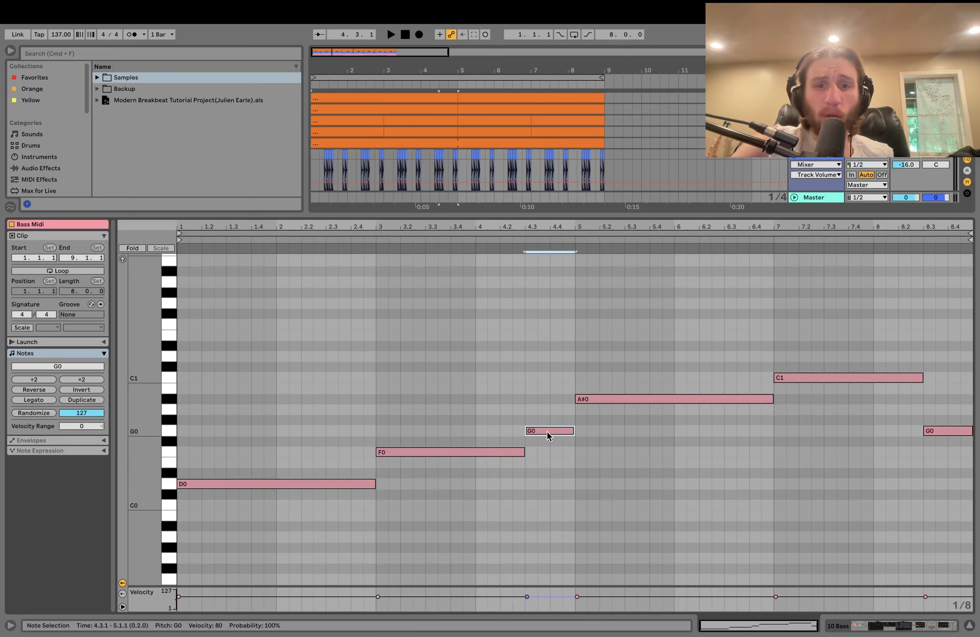
left_click(123, 259)
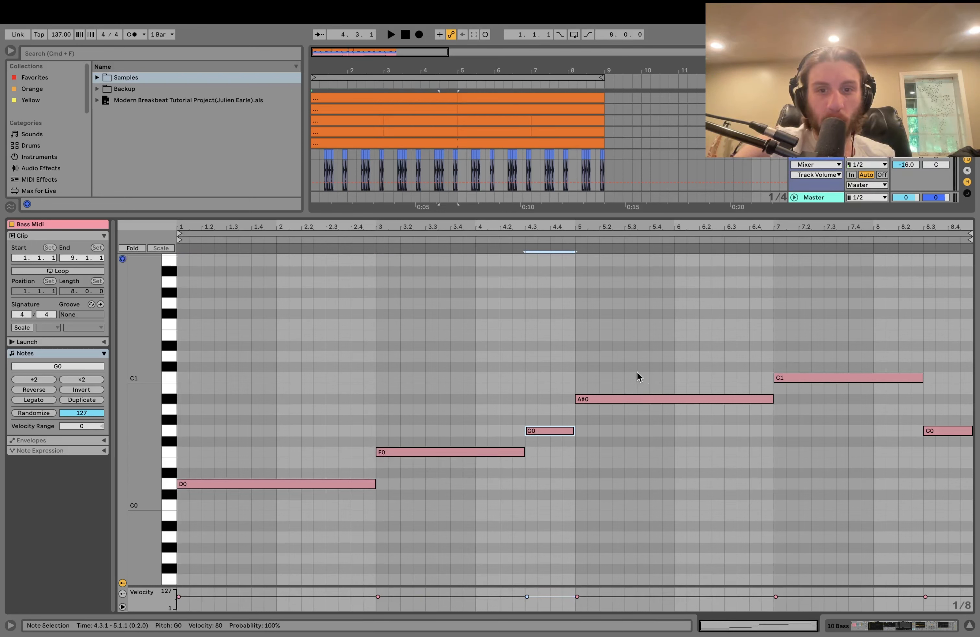
left_click(635, 399)
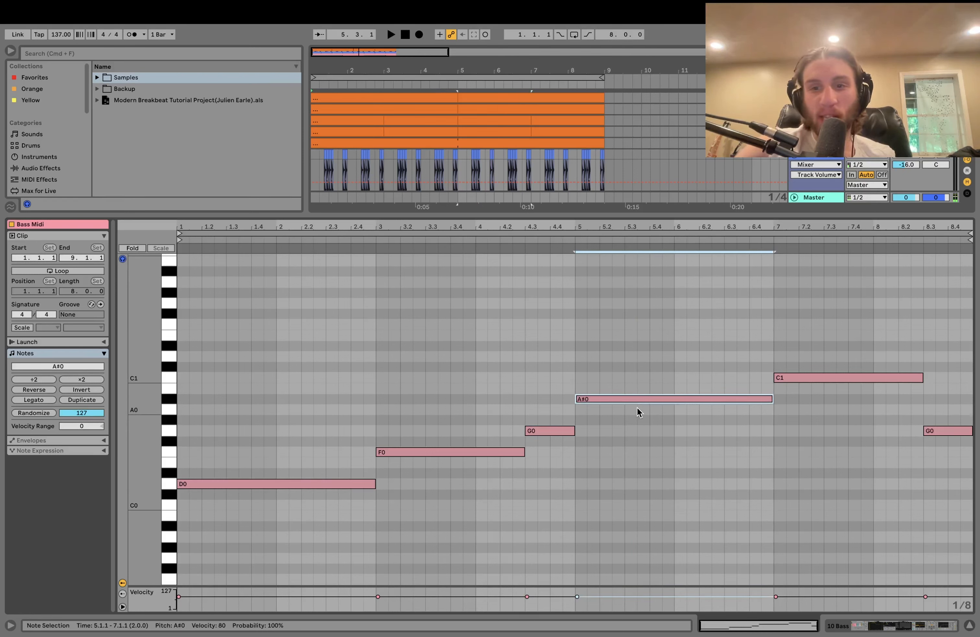
- Audition the D0, F0 and first G0 bass notes, and try a short A0 note at 5.1.1
left_click_drag(336, 517, 338, 446)
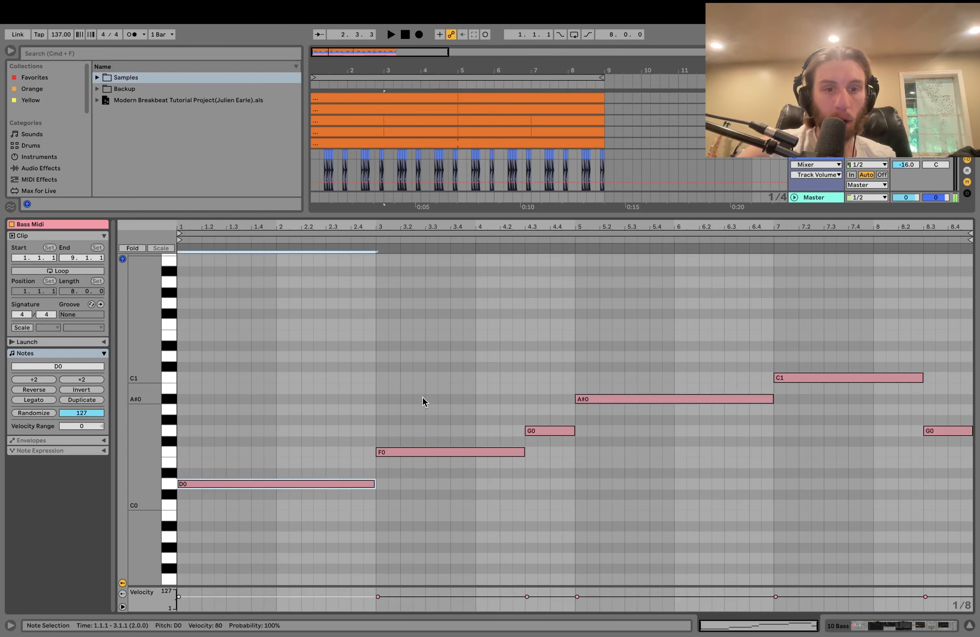
left_click_drag(443, 398, 442, 497)
left_click_drag(541, 405, 541, 473)
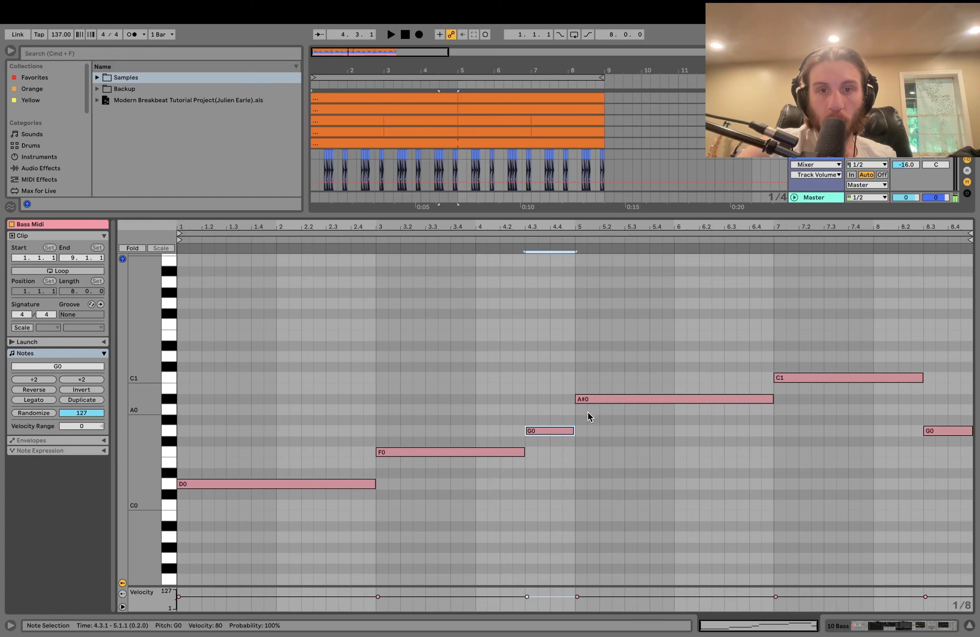
double_click(584, 413)
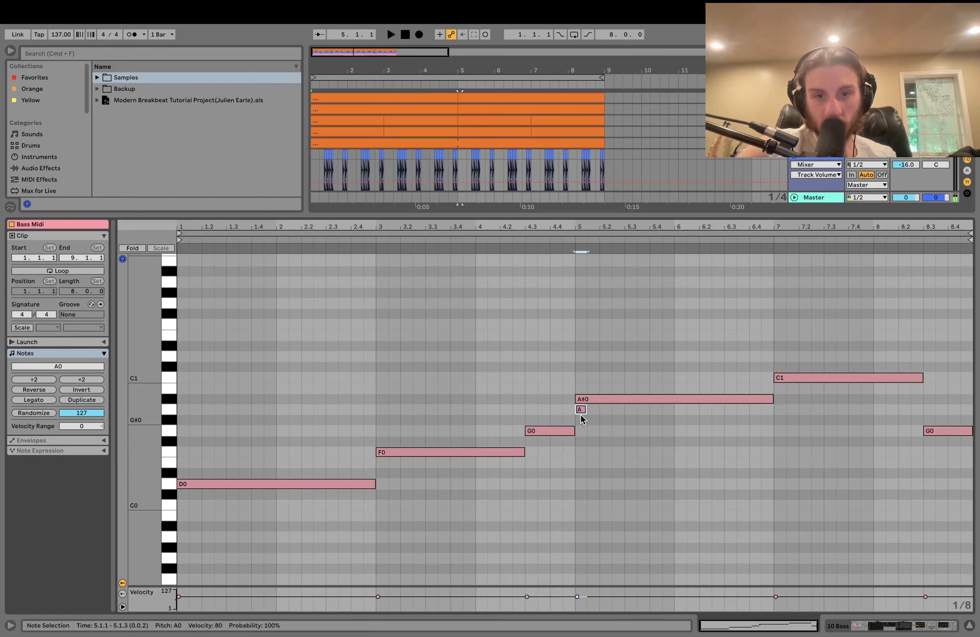
double_click(582, 410)
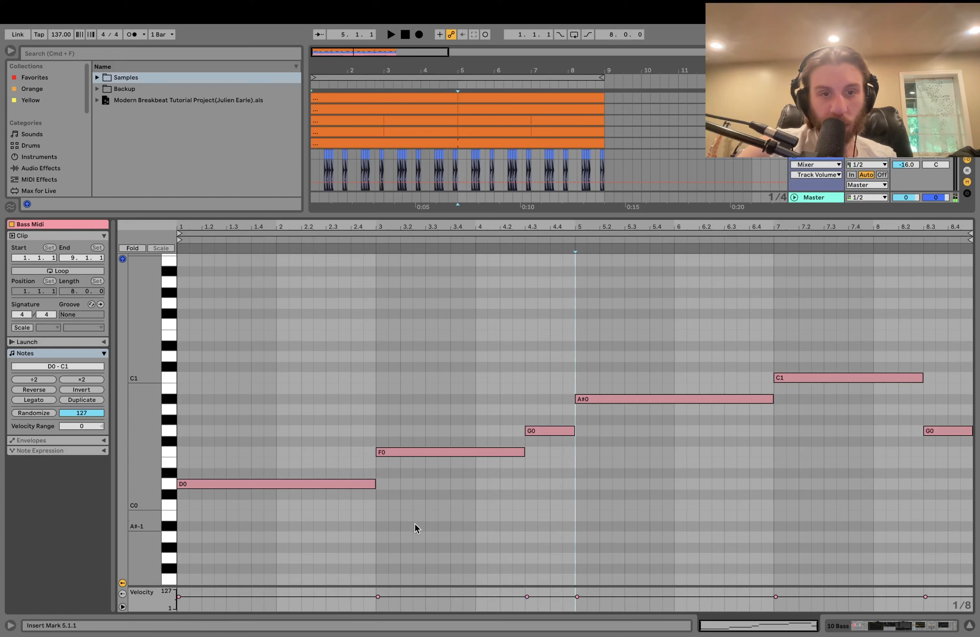
- Select D0 through A#0 together, audition A#0, C1 and the final G0, and compare C1, D0 and G0 again
left_click(327, 538)
left_click_drag(328, 539, 608, 367)
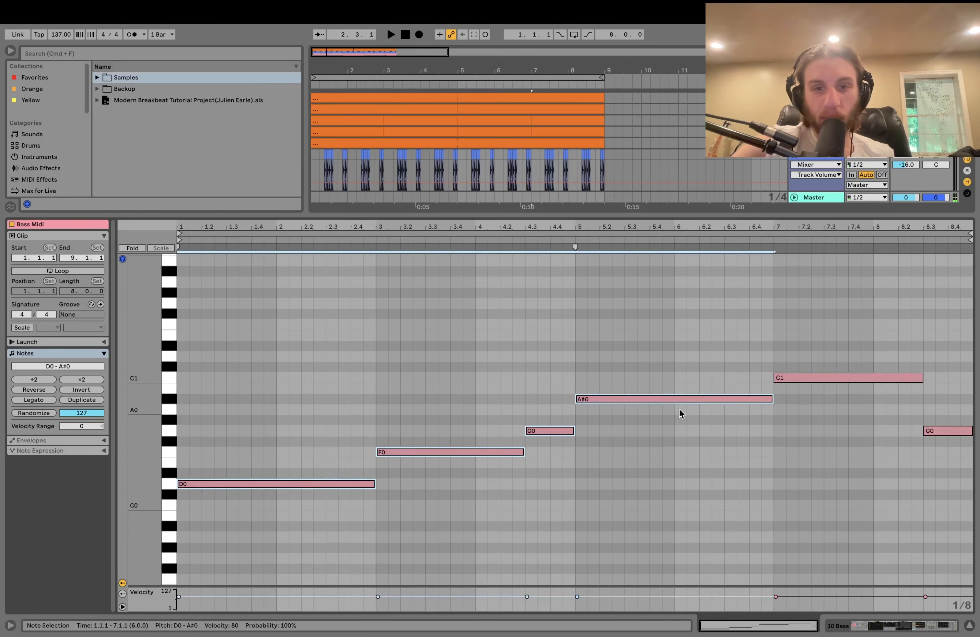
left_click_drag(650, 415, 652, 347)
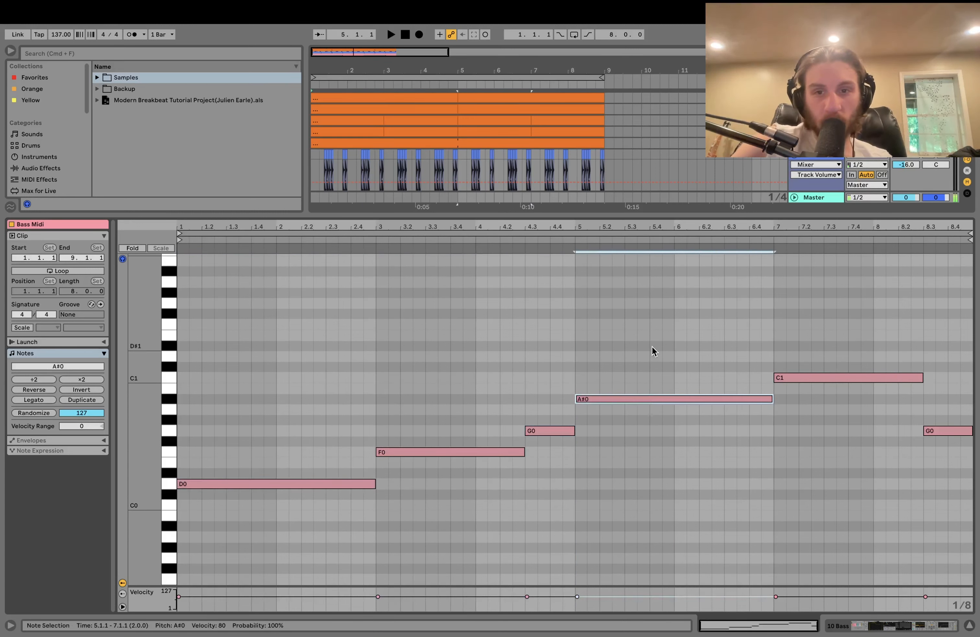
left_click_drag(862, 324, 871, 492)
left_click_drag(929, 393, 939, 620)
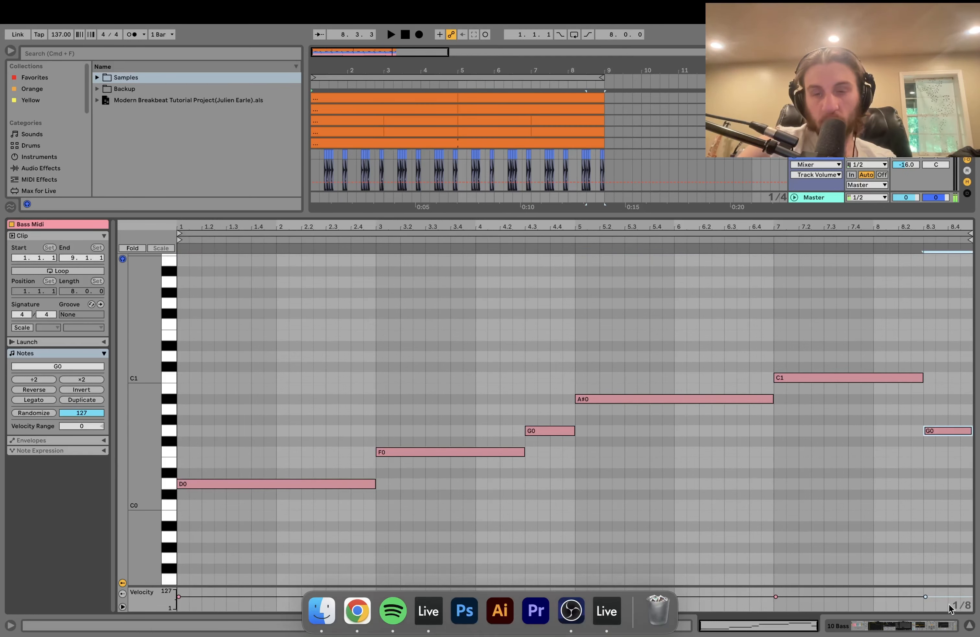
left_click_drag(800, 445, 807, 296)
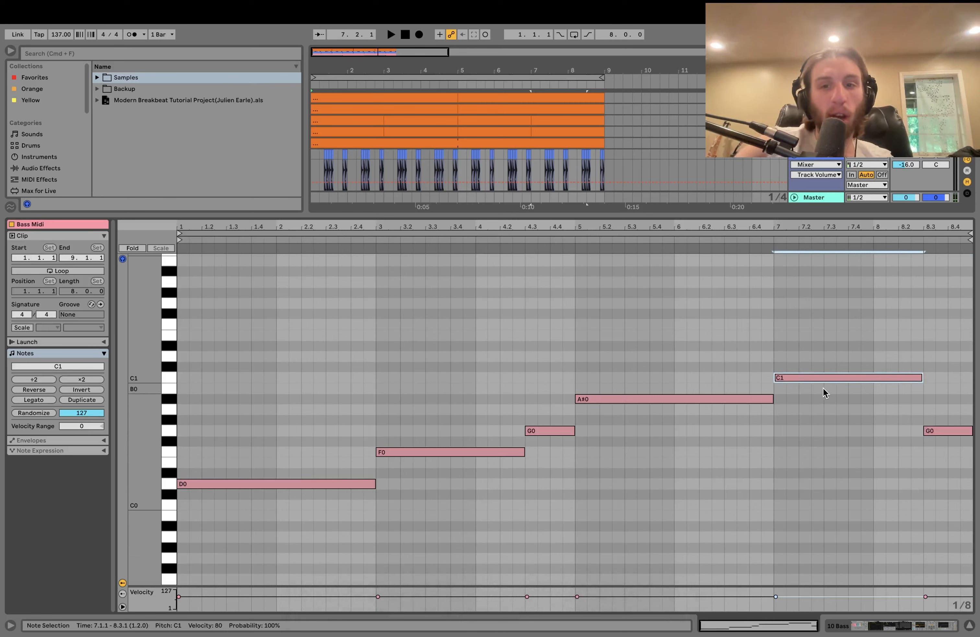
left_click_drag(278, 439, 279, 608)
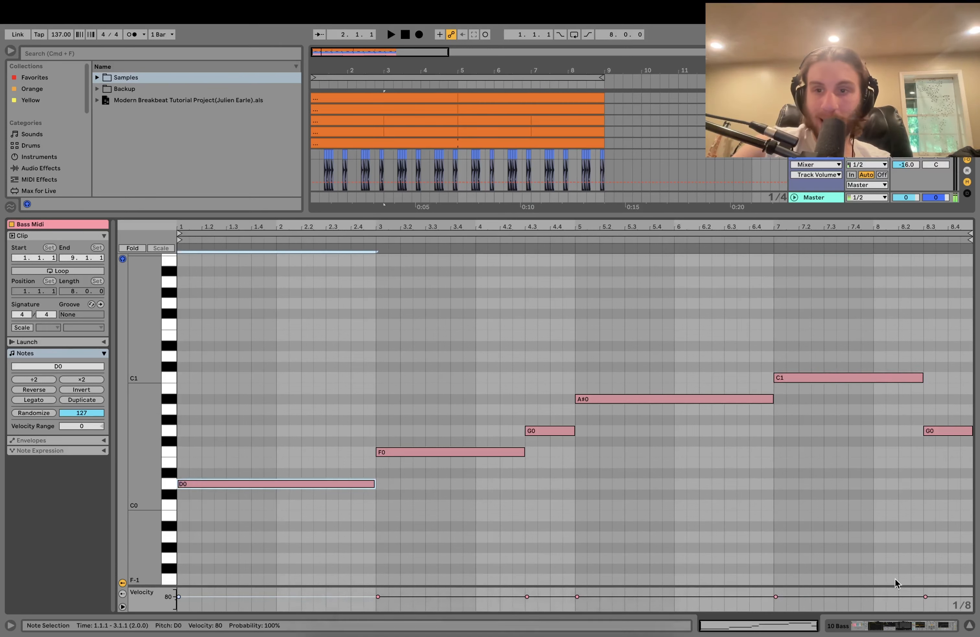
left_click_drag(928, 408, 932, 611)
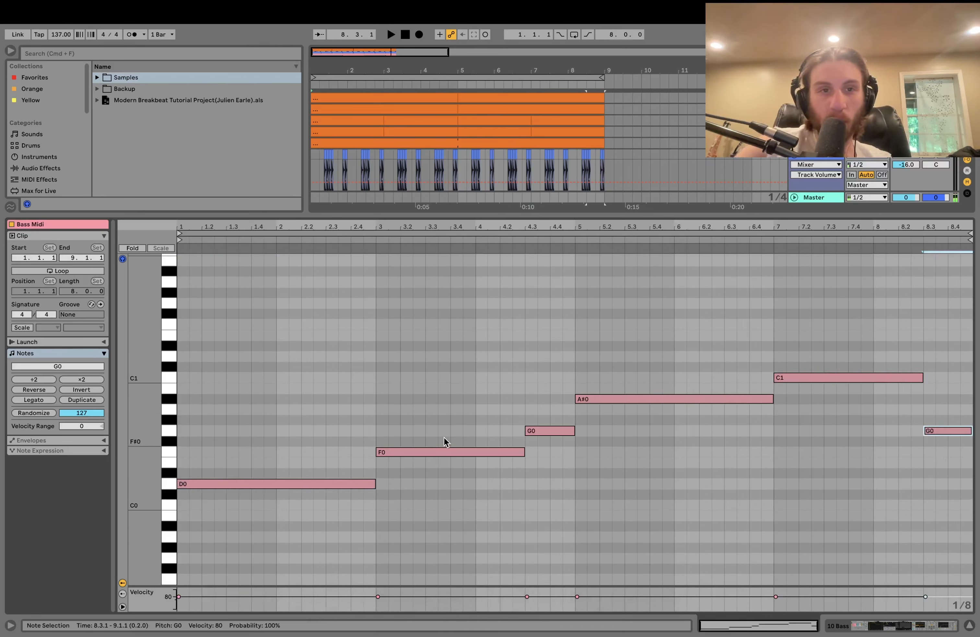
- Play the bass line briefly, and audition the C1 and final G0 notes alternately with the opening D0
key("space")
key("space")
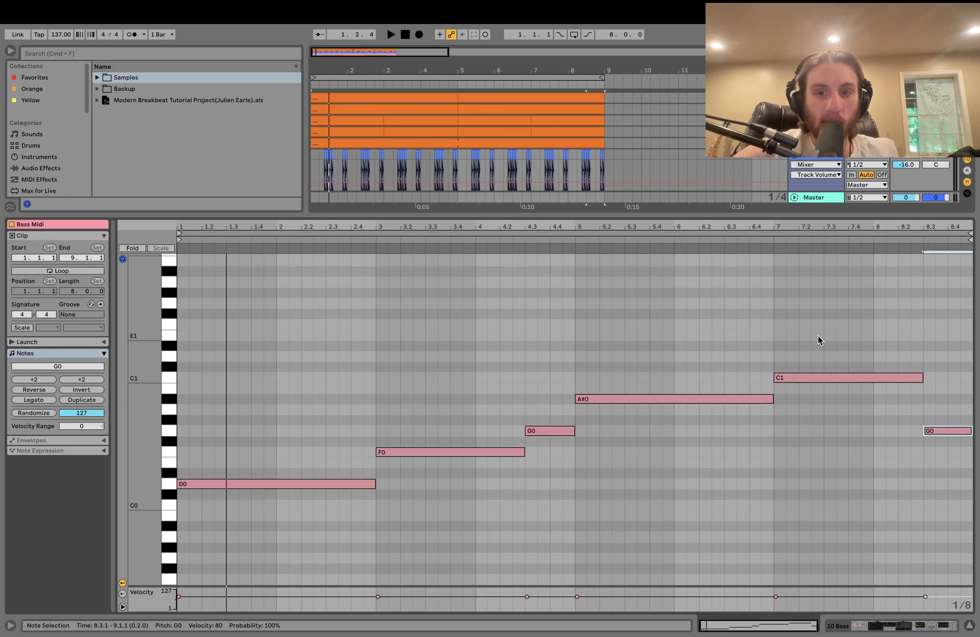
left_click(807, 377)
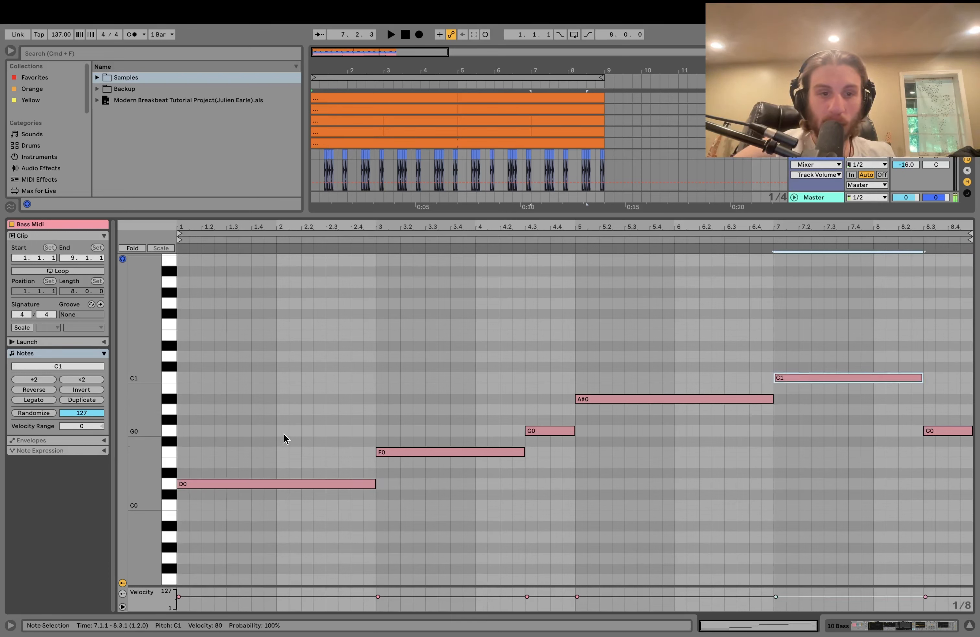
left_click(283, 484)
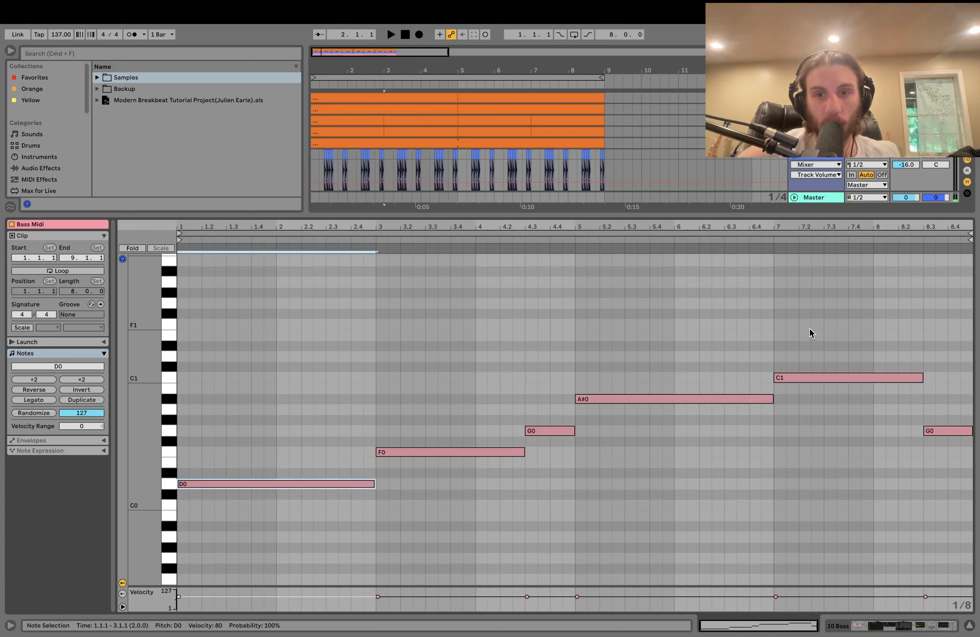
left_click(812, 377)
left_click(283, 483)
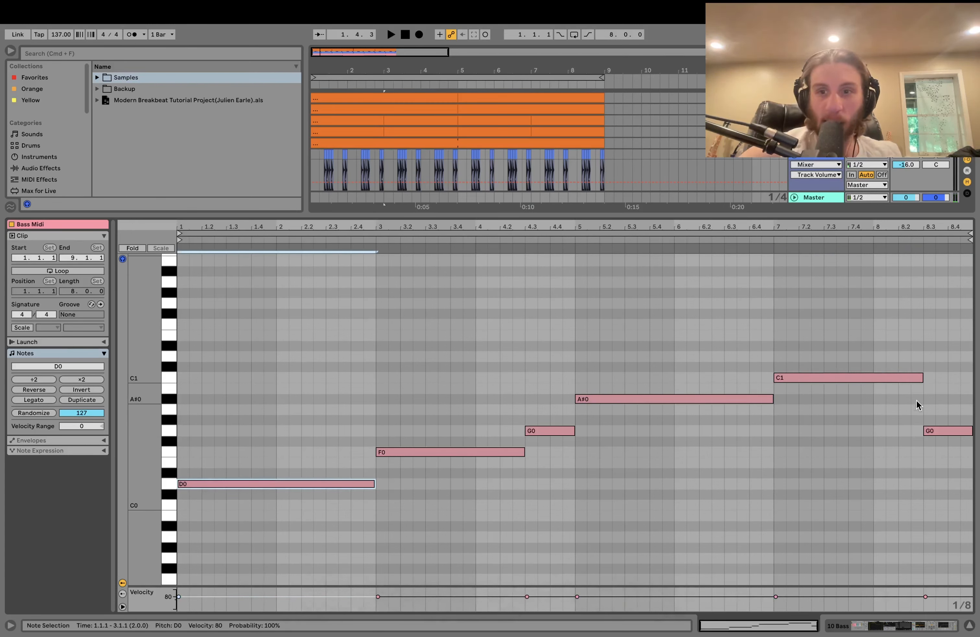
left_click(944, 431)
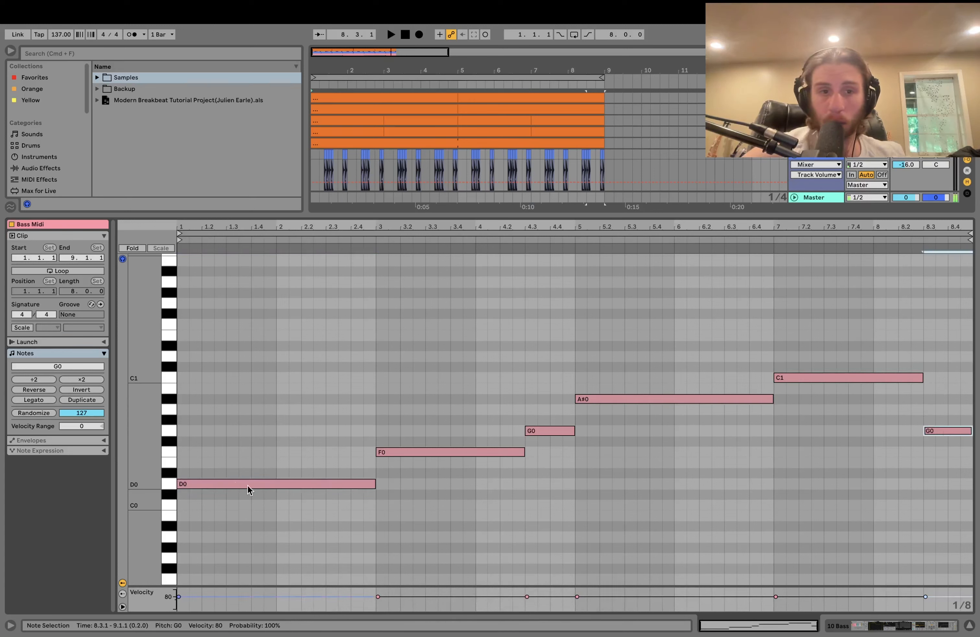
left_click(256, 484)
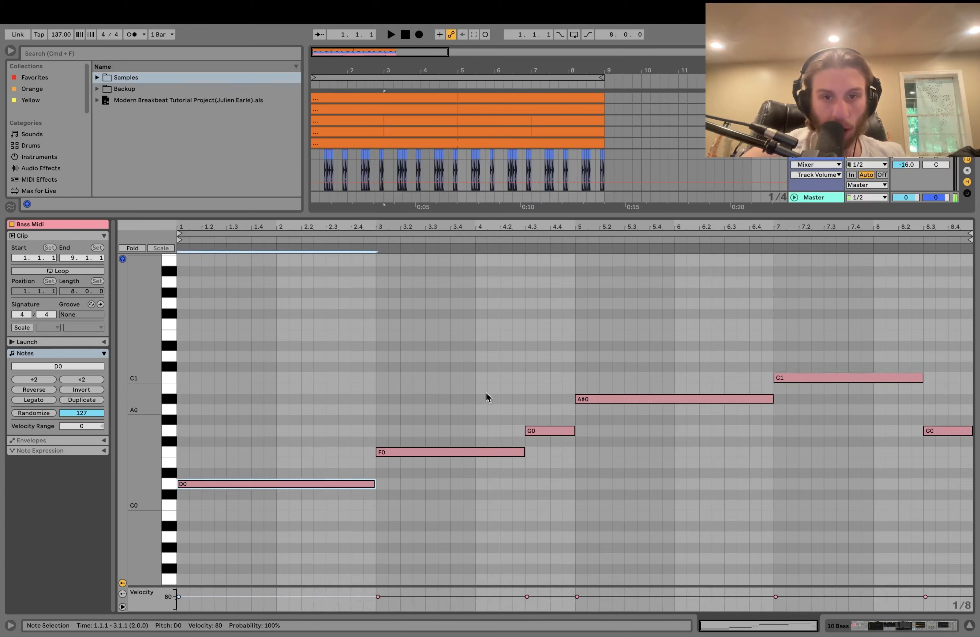
- Audition the final G0 bass note and compare it with the opening D0 once more
left_click(935, 430)
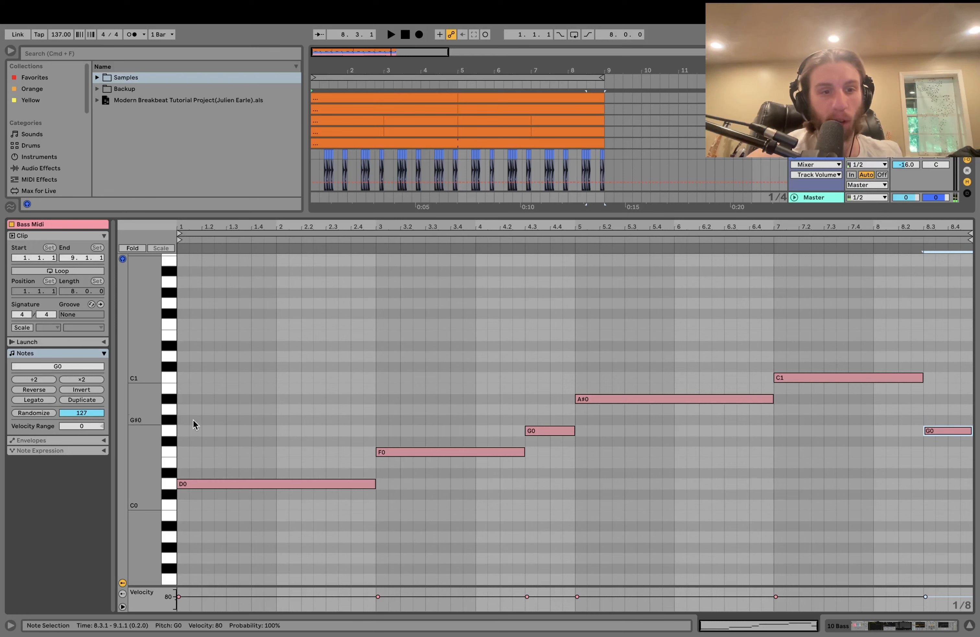
left_click(253, 483)
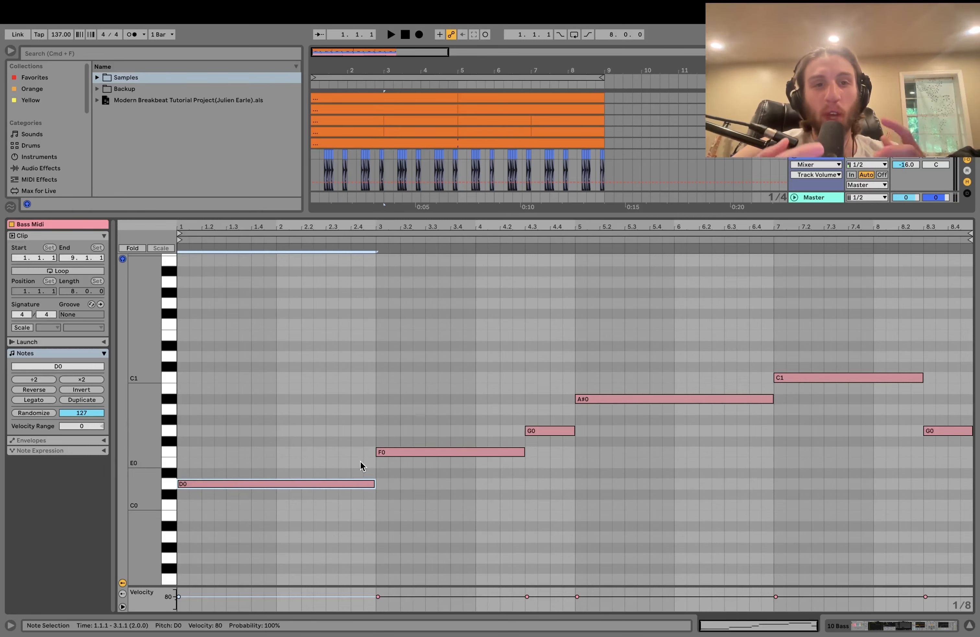
scroll(378, 457, "up", 1)
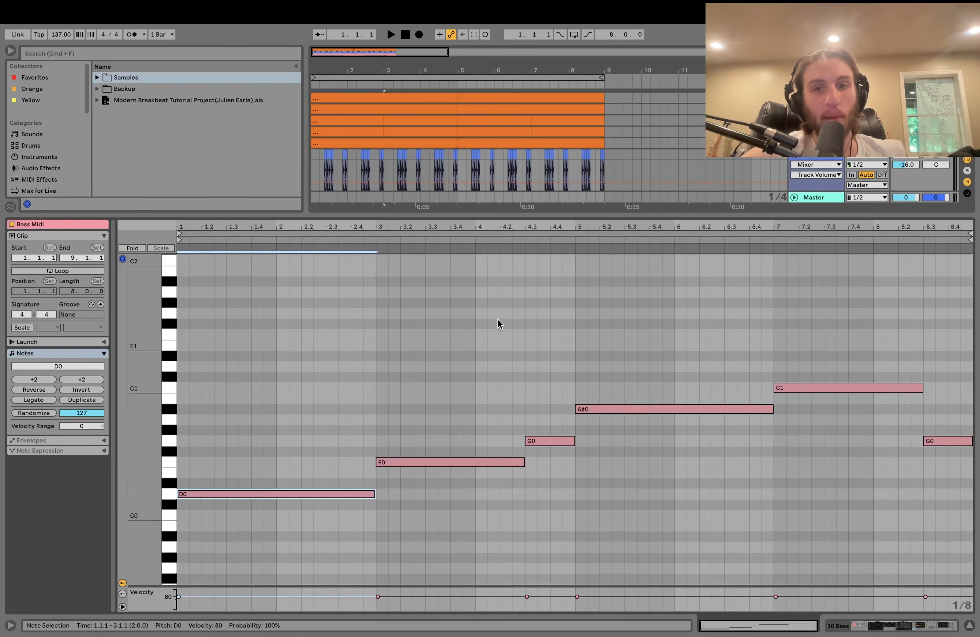
- Loop the full Bass Midi clip from 1.1.1 to 9.1.1, and select the clip with the Bass track's devices shown
scroll(455, 163, "down", 3)
scroll(454, 163, "down", 5)
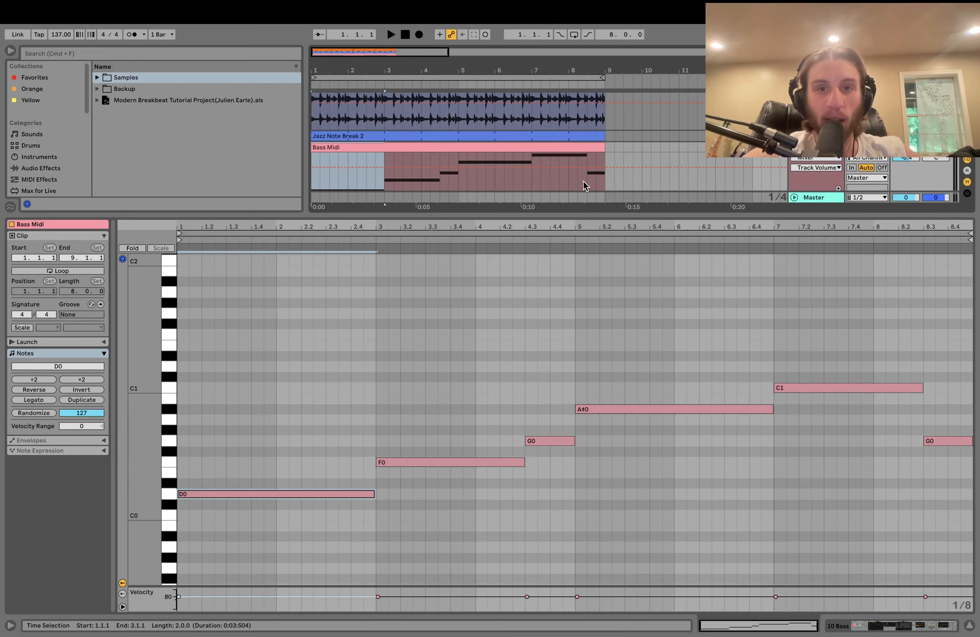
left_click(603, 165, "shift")
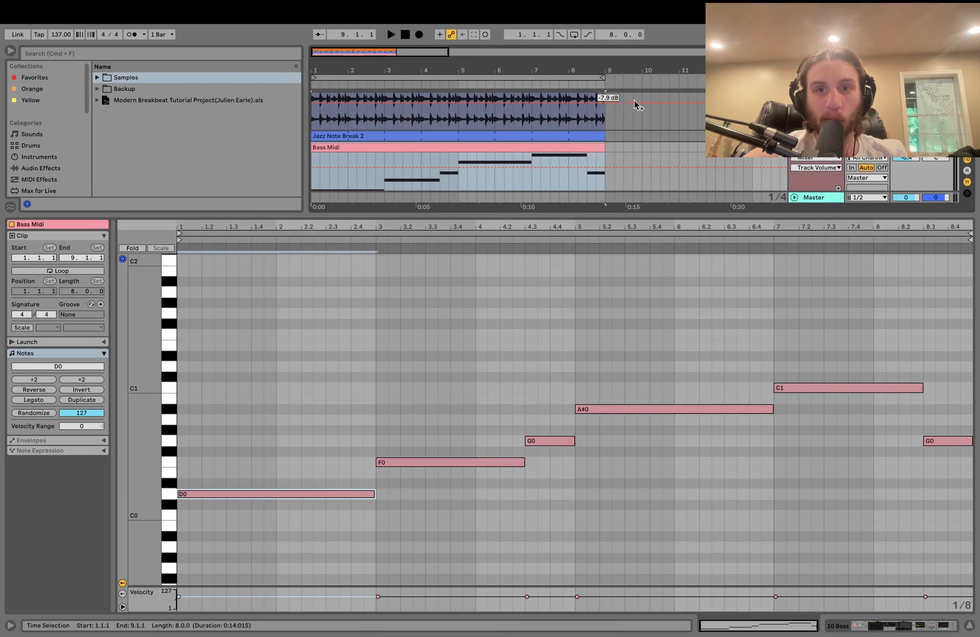
key("super+l")
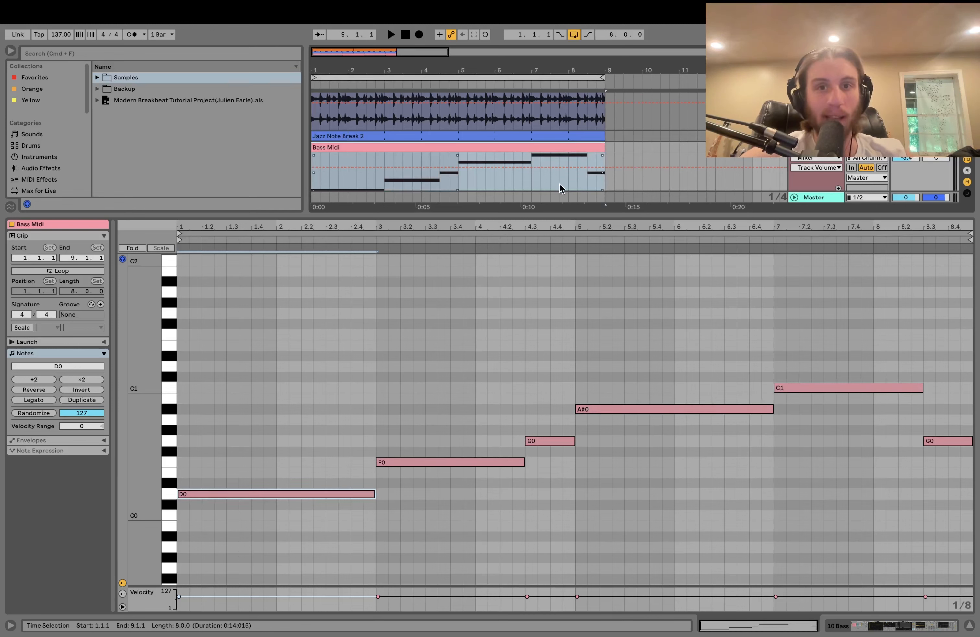
left_click(567, 186)
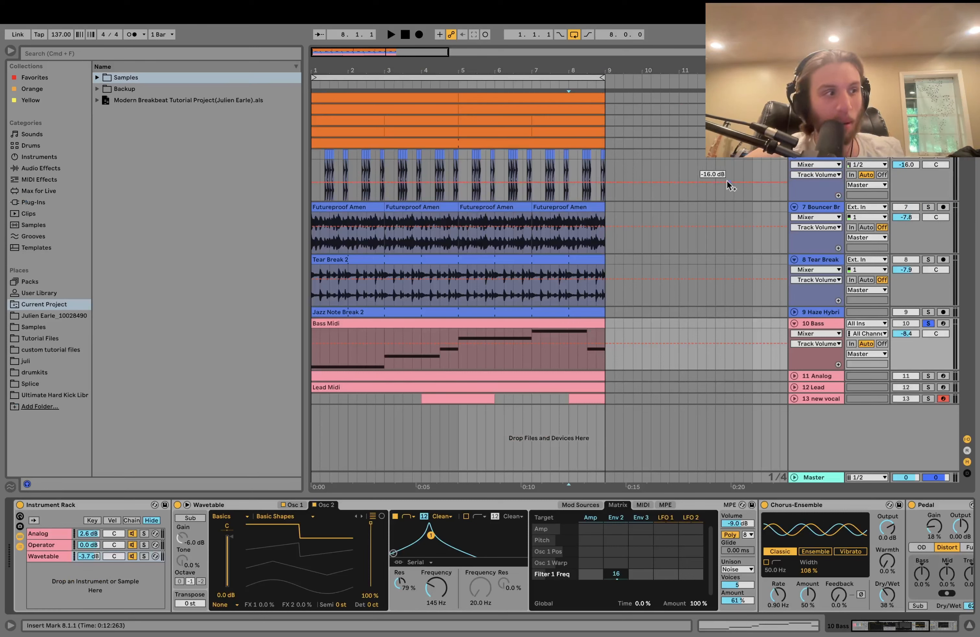
left_click(556, 324)
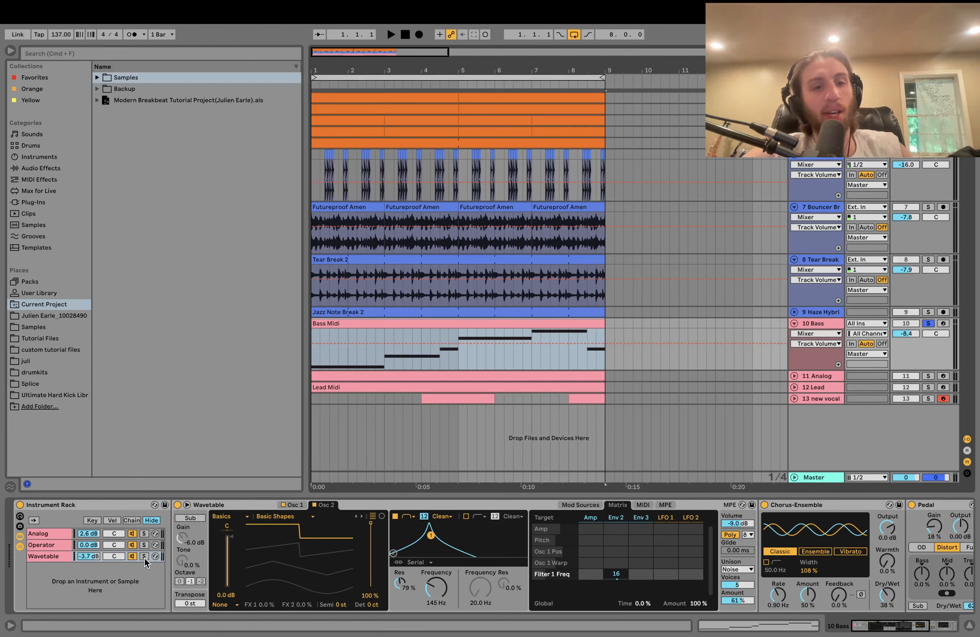
- Solo the Operator chain in the Bass rack, play it, and examine its oscillator A and filter settings
left_click(145, 545)
key("space")
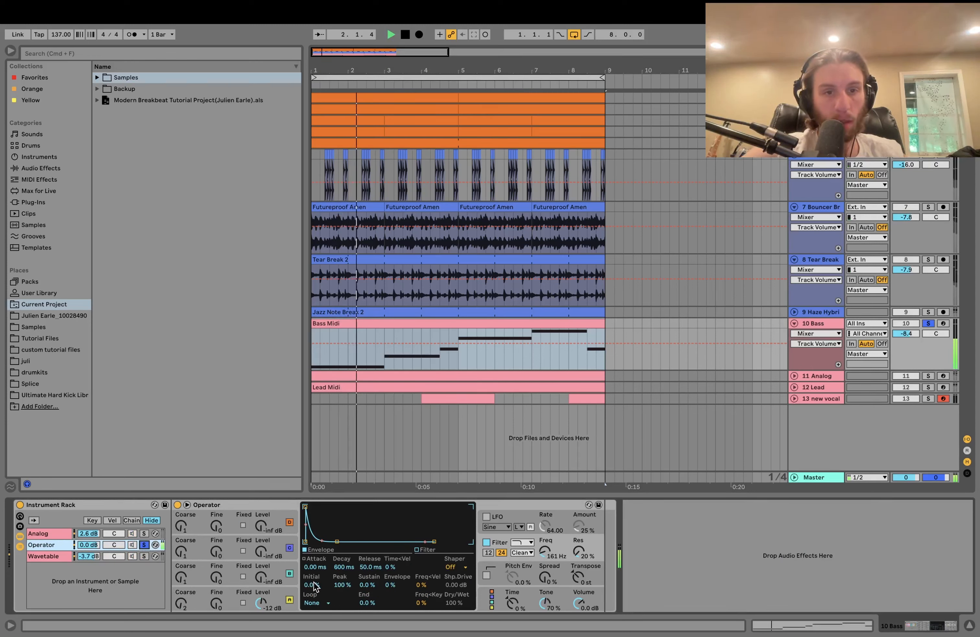
key("space")
left_click(281, 599)
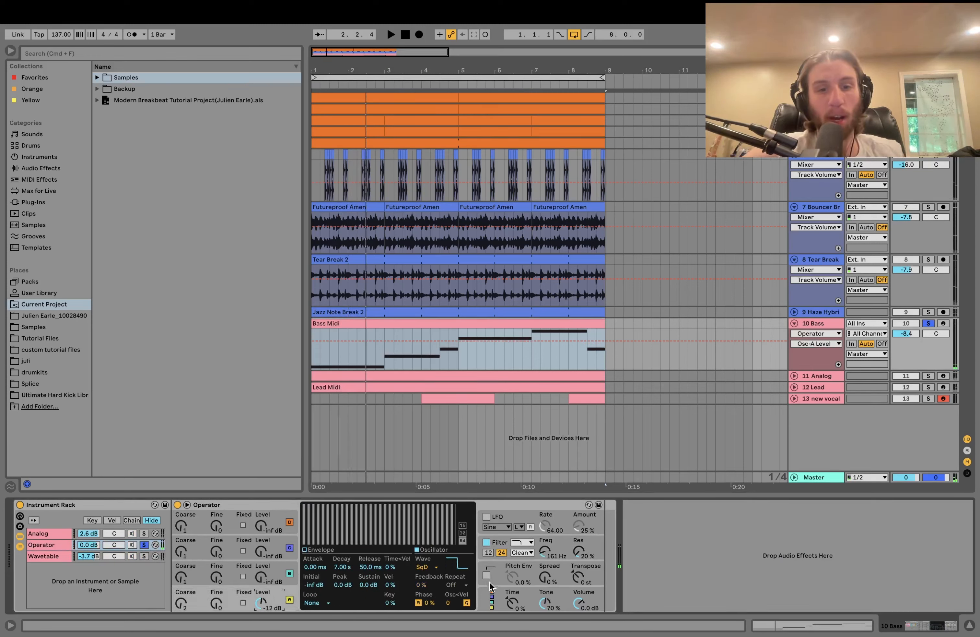
left_click(557, 551)
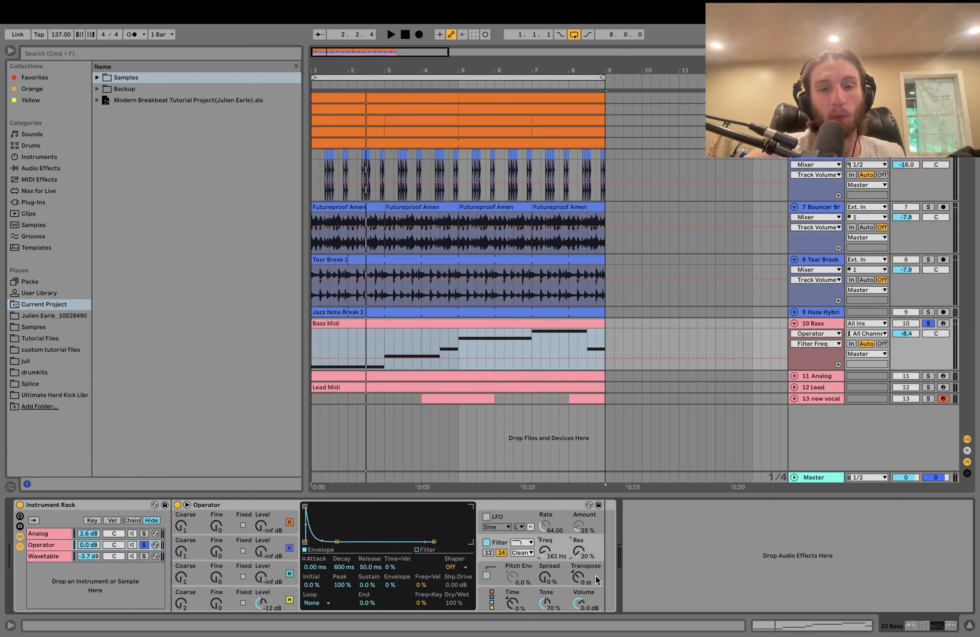
key("space")
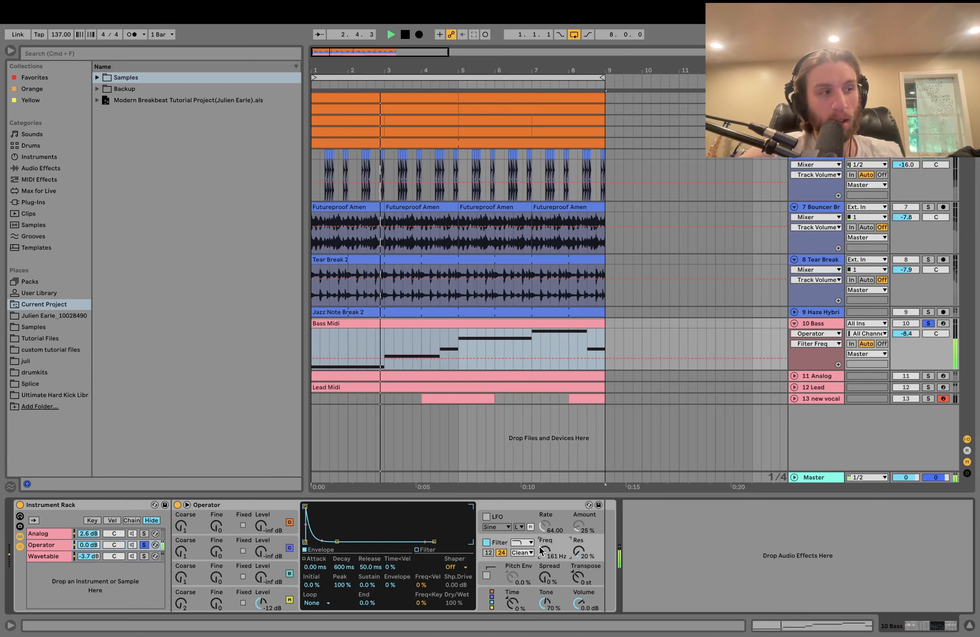
key("space")
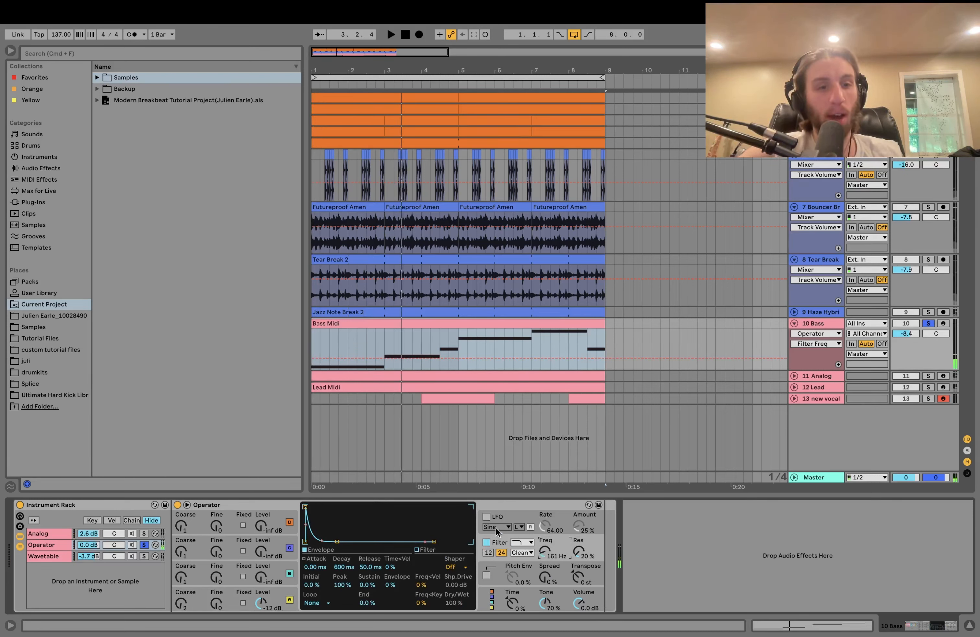
- Solo the Analog chain instead, play it, and examine its Osc1 and Osc2 octave and Fil1 frequency settings
left_click(144, 534)
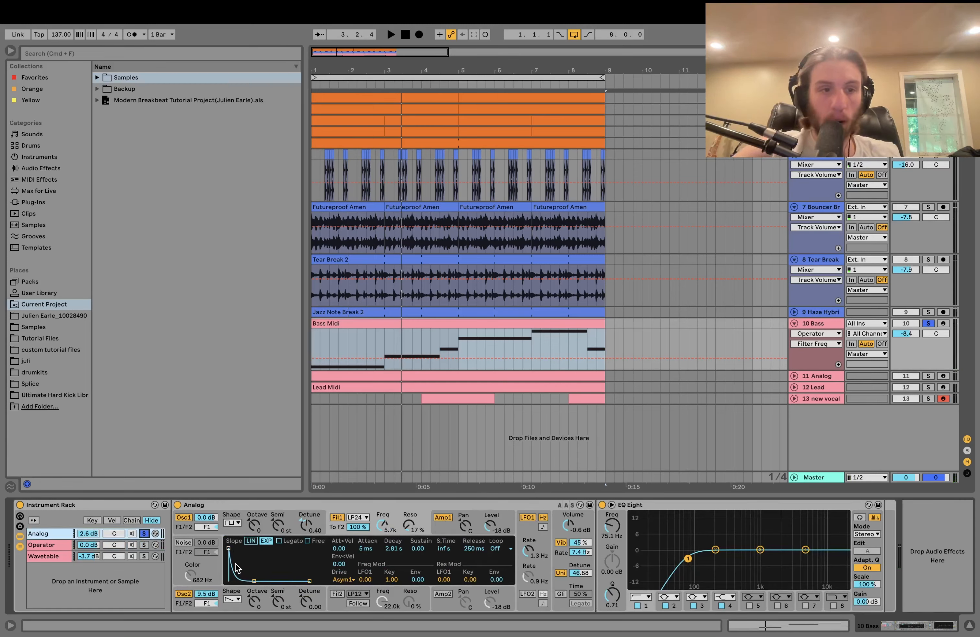
key("space")
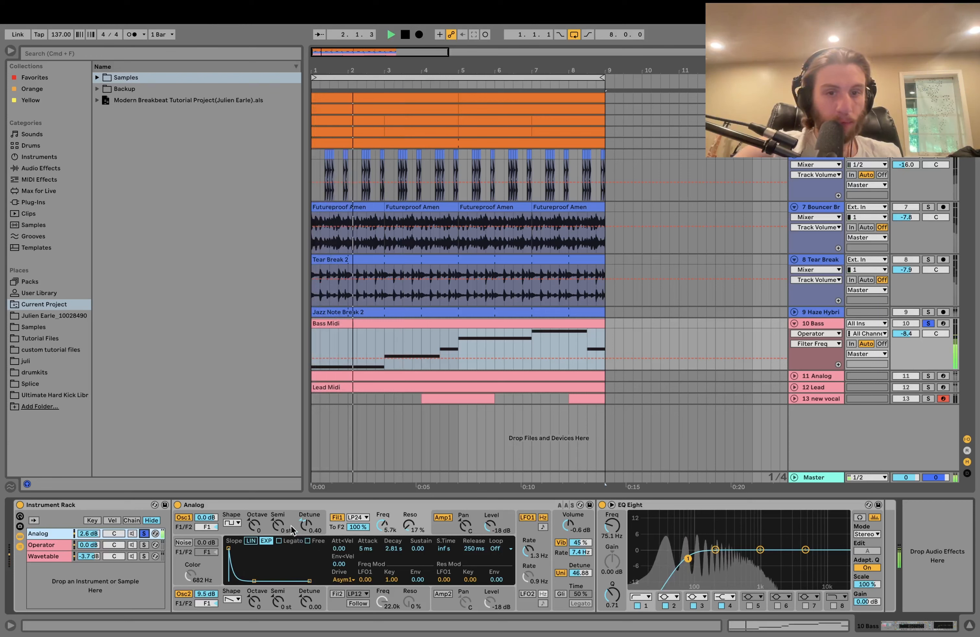
key("space")
left_click(254, 524)
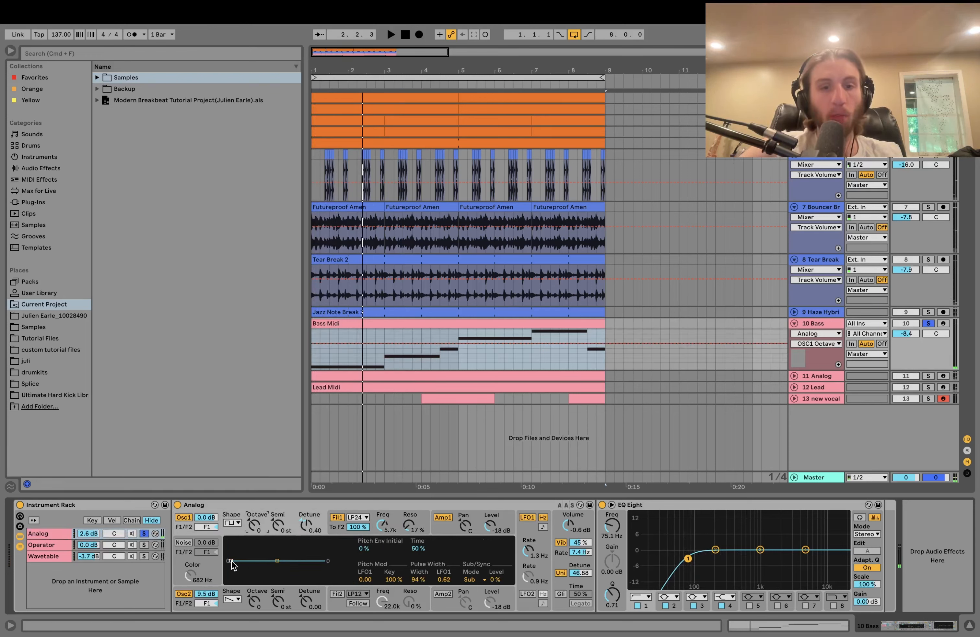
left_click(256, 592)
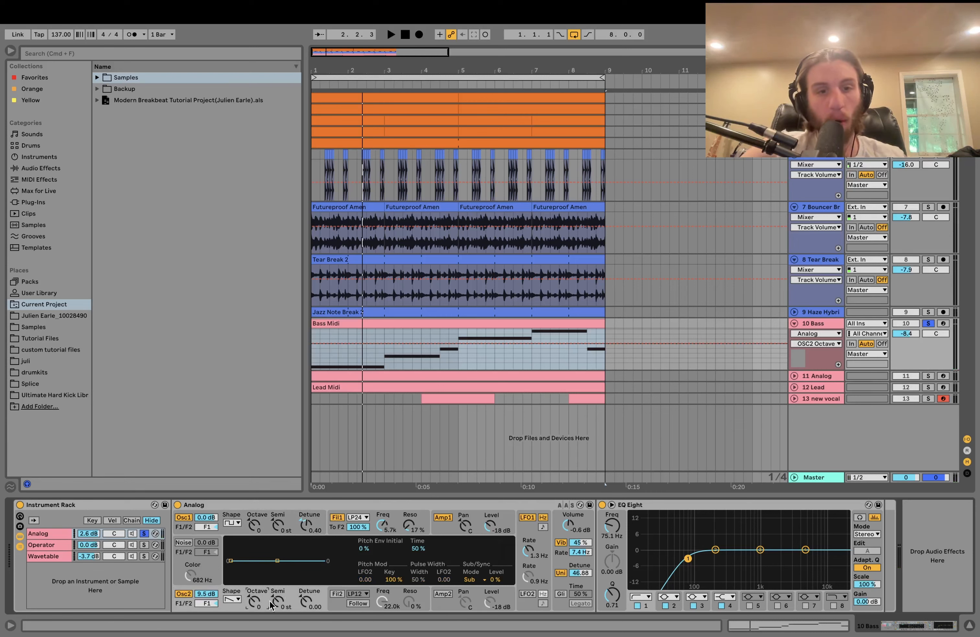
left_click(385, 525)
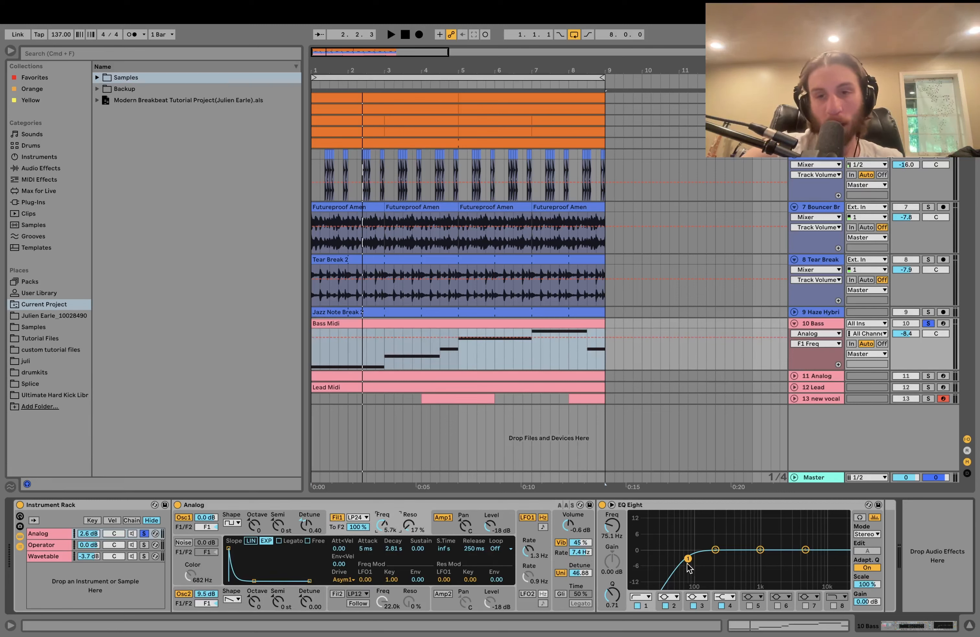
- Solo the Operator chain together with Analog and play both bass layers
left_click(144, 545)
key("space")
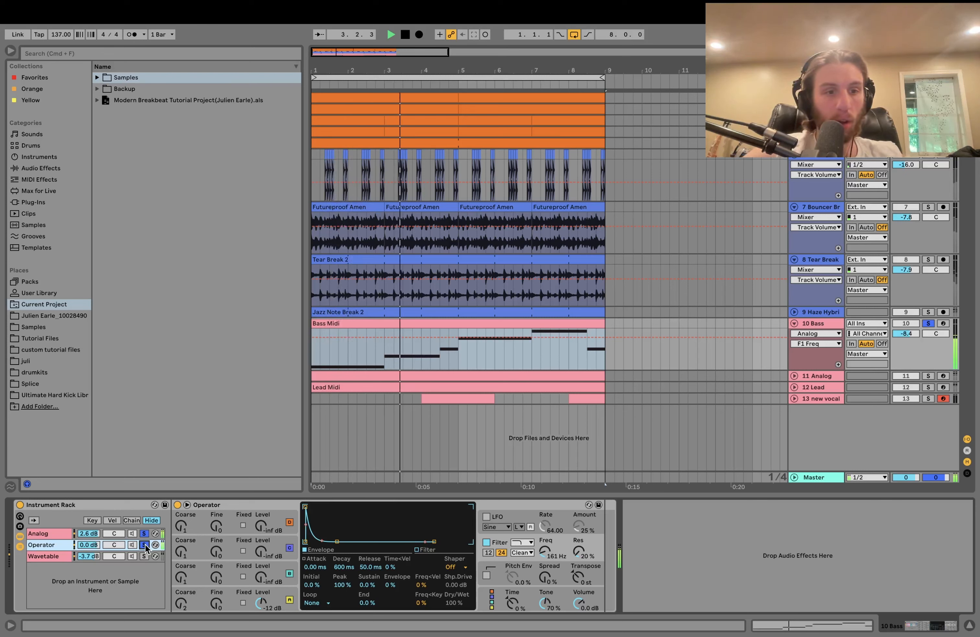
key("space")
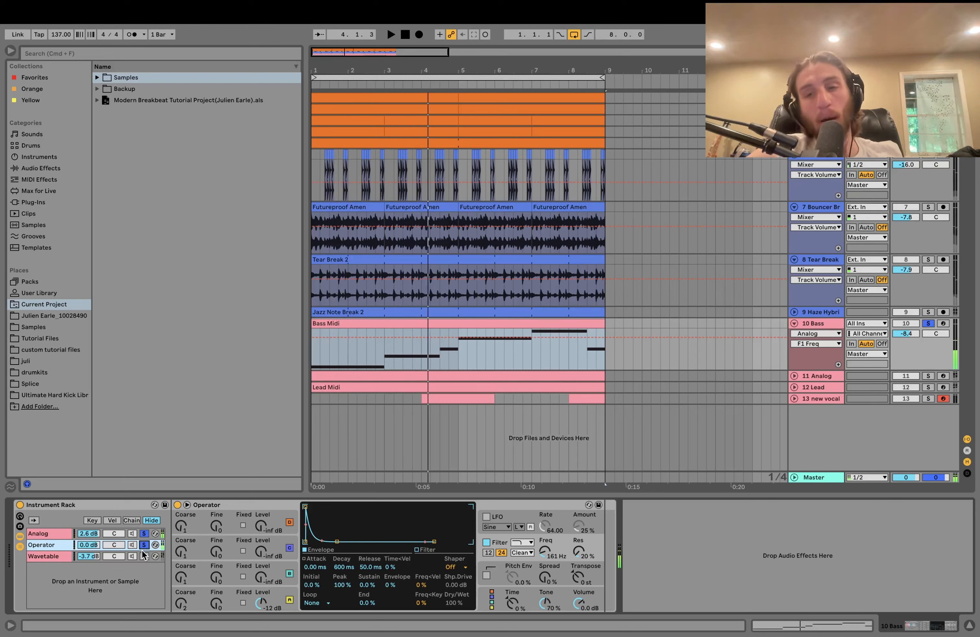
key("space")
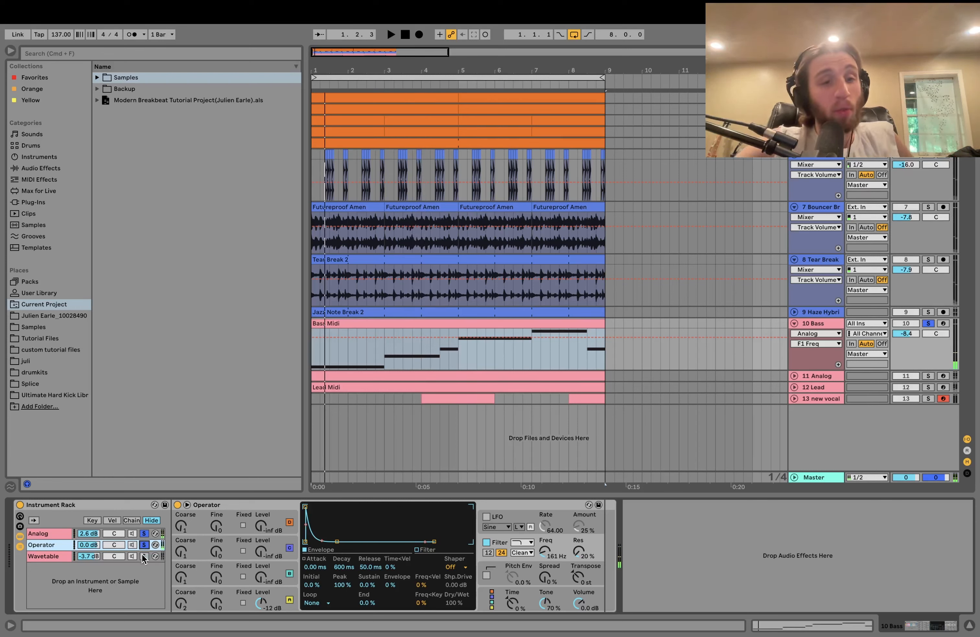
- Solo only the Wavetable chain, play it, and examine its Osc 1 and Osc 2 settings
left_click(144, 555)
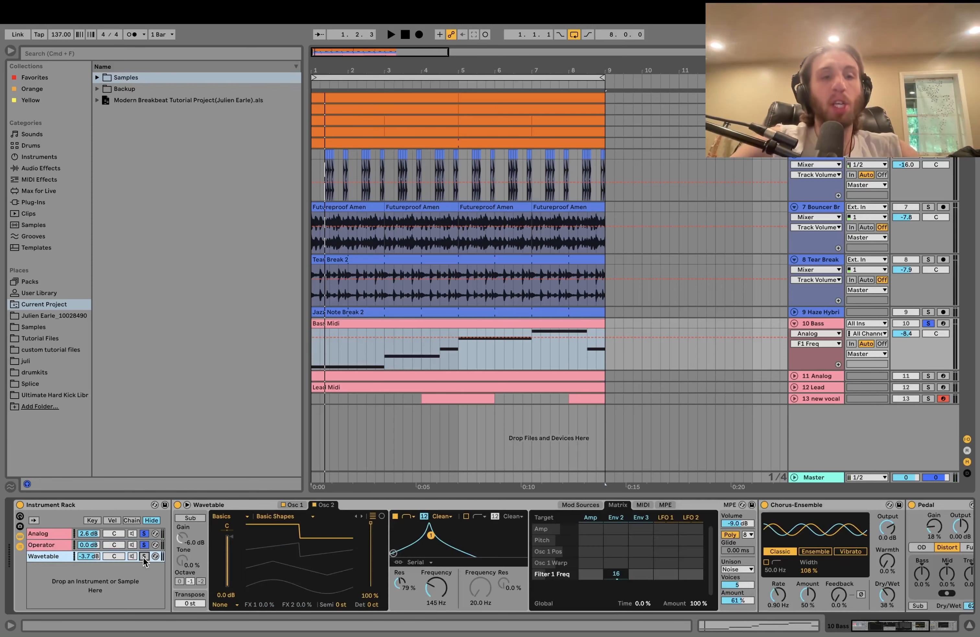
key("space")
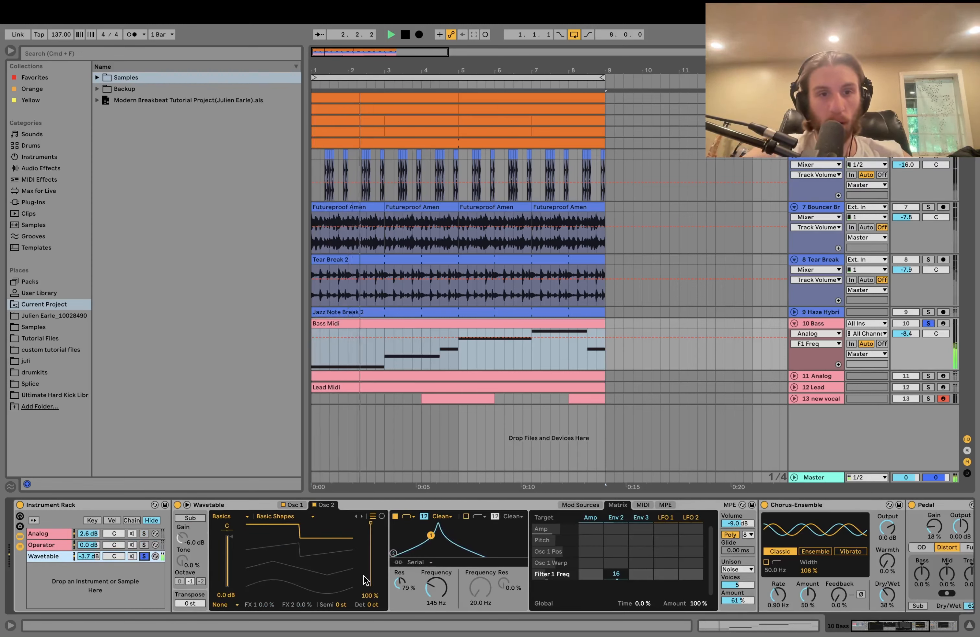
key("space")
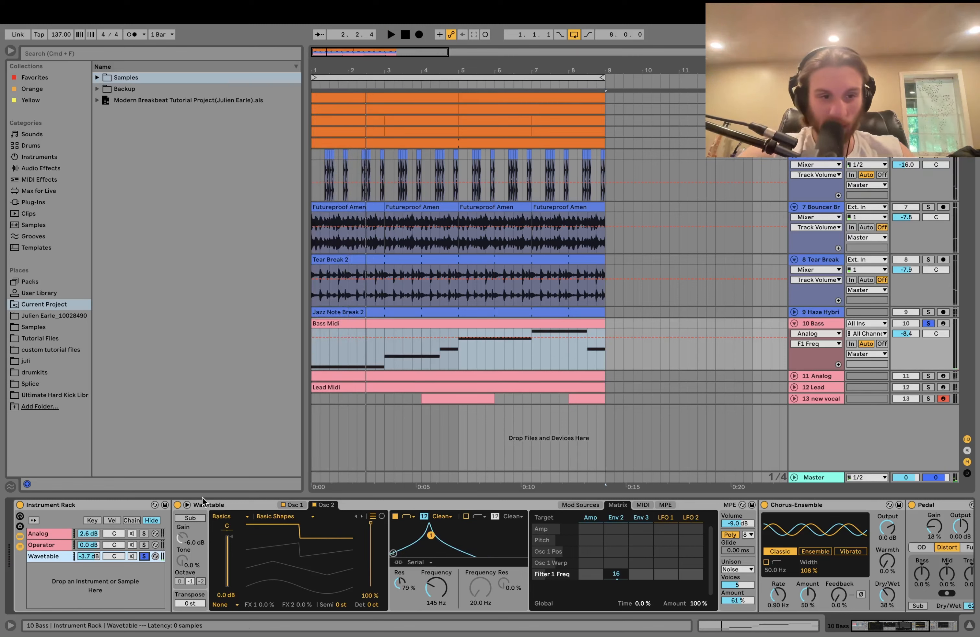
left_click(293, 505)
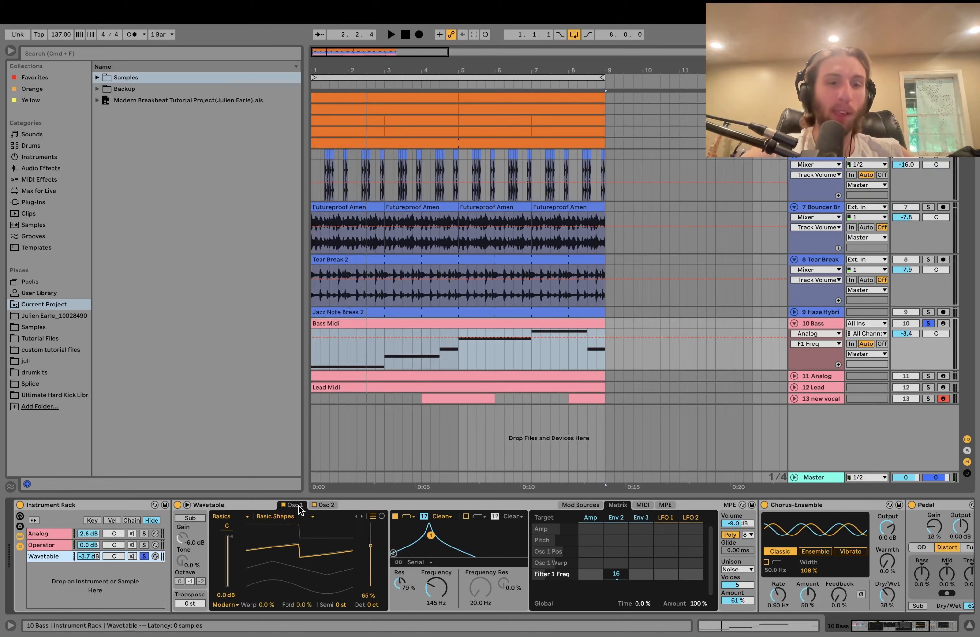
left_click(326, 505)
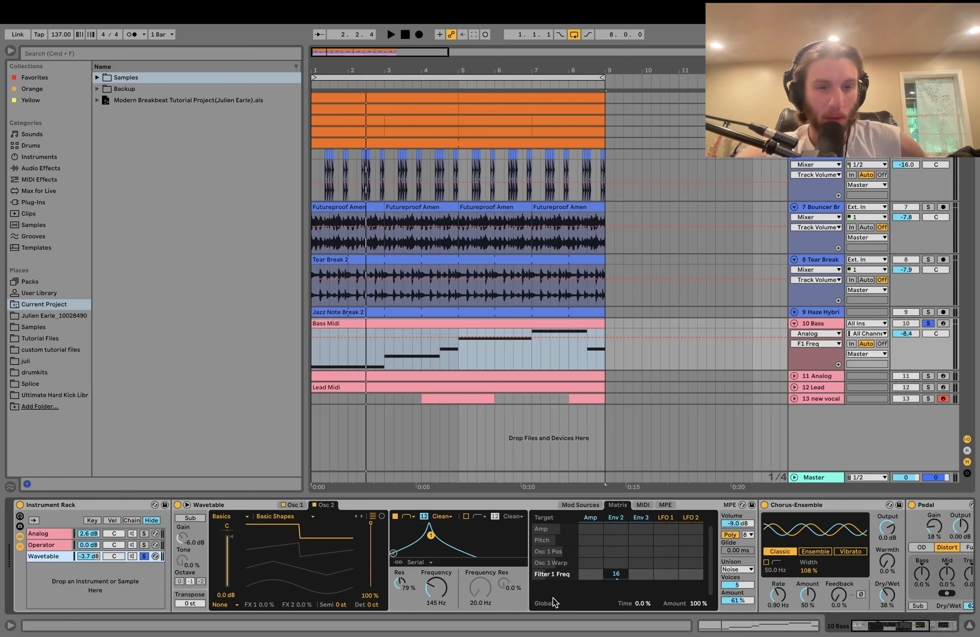
- Try an Env 2 amount of 94 on Wavetable's Filter 1 Freq during playback, and undo the change
left_click_drag(617, 575, 616, 573)
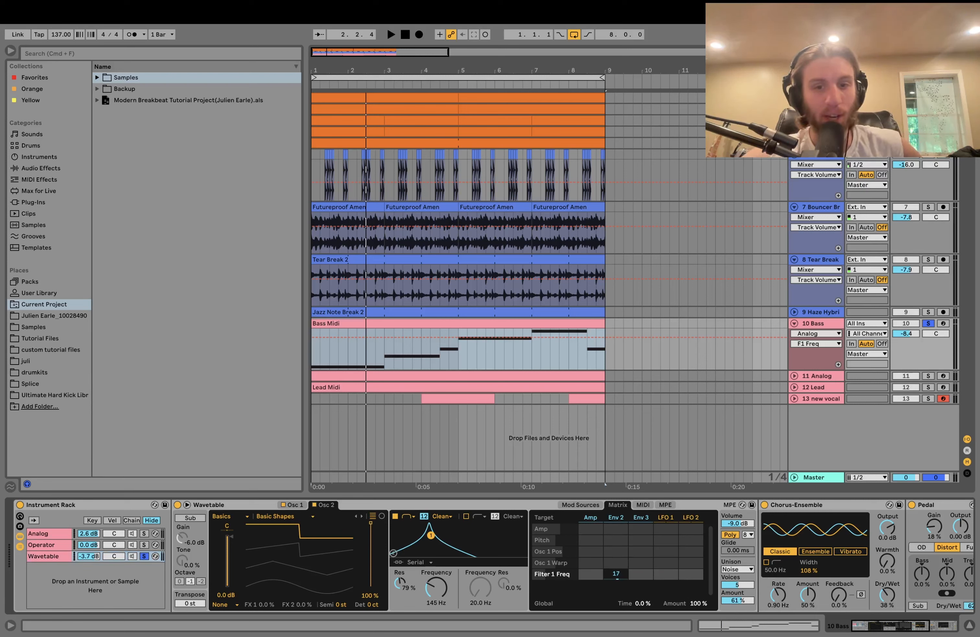
key("space")
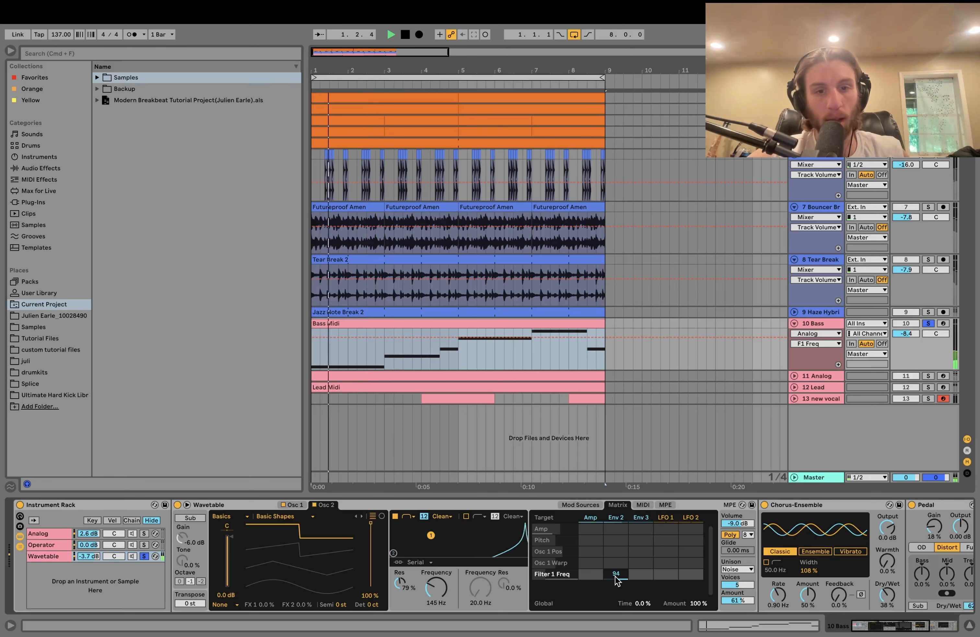
key("space")
key("super+z")
key("space")
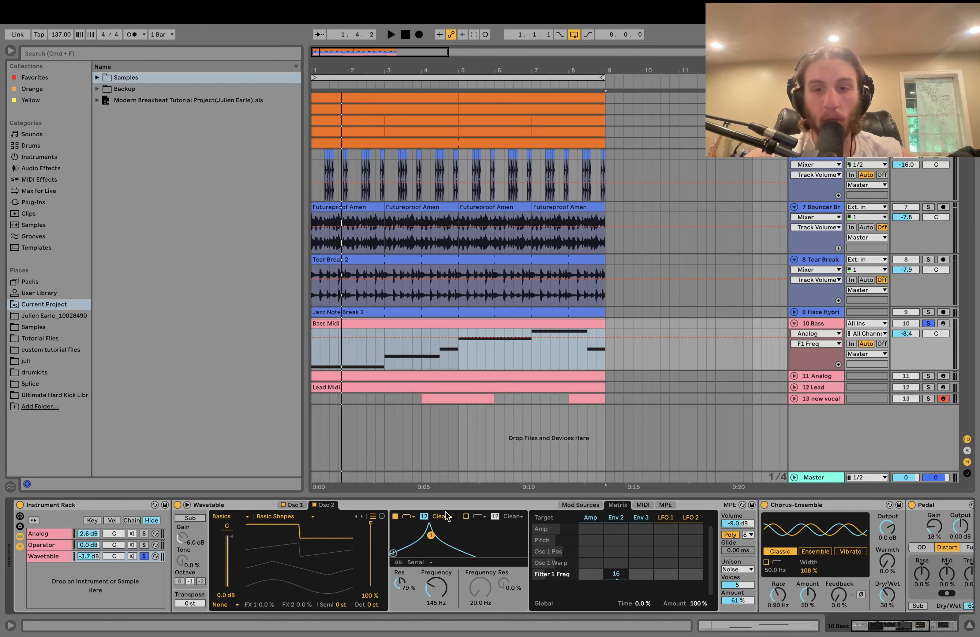
- Play the Wavetable layer again and examine its Chorus-Ensemble, Pedal and Auto Filter effects
scroll(465, 553, "right", 5)
key("space")
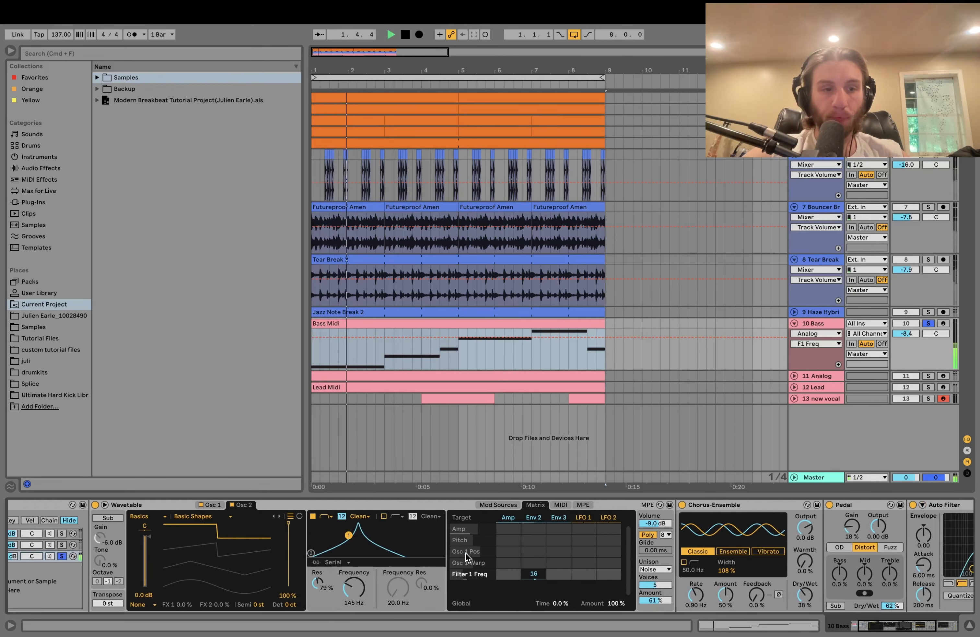
key("space")
scroll(579, 571, "right", 10)
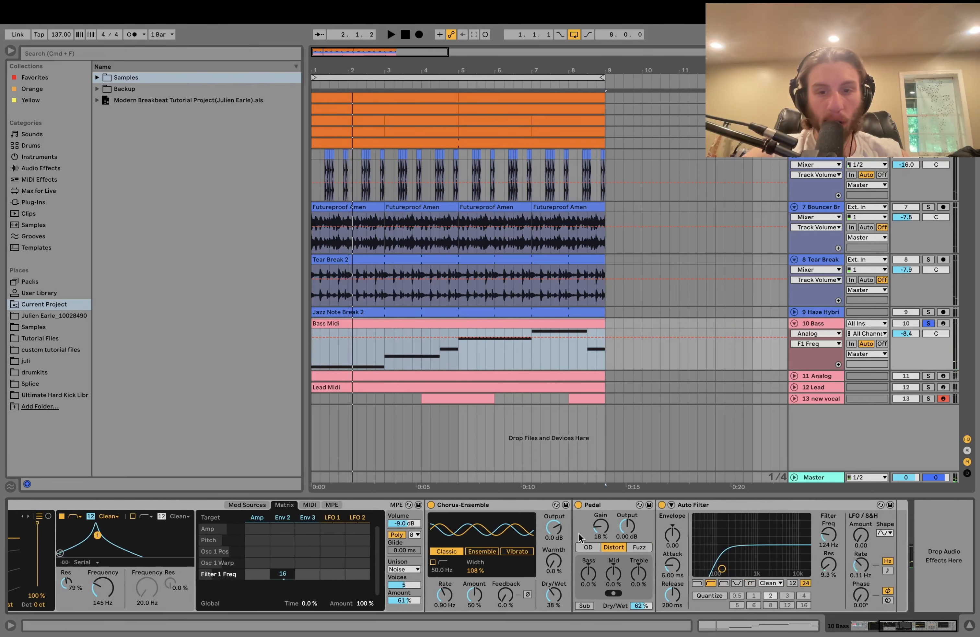
- Compare the Wavetable layer during playback with its Pedal effect bypassed and enabled, and return to the start of the chain
left_click(579, 505)
key("space")
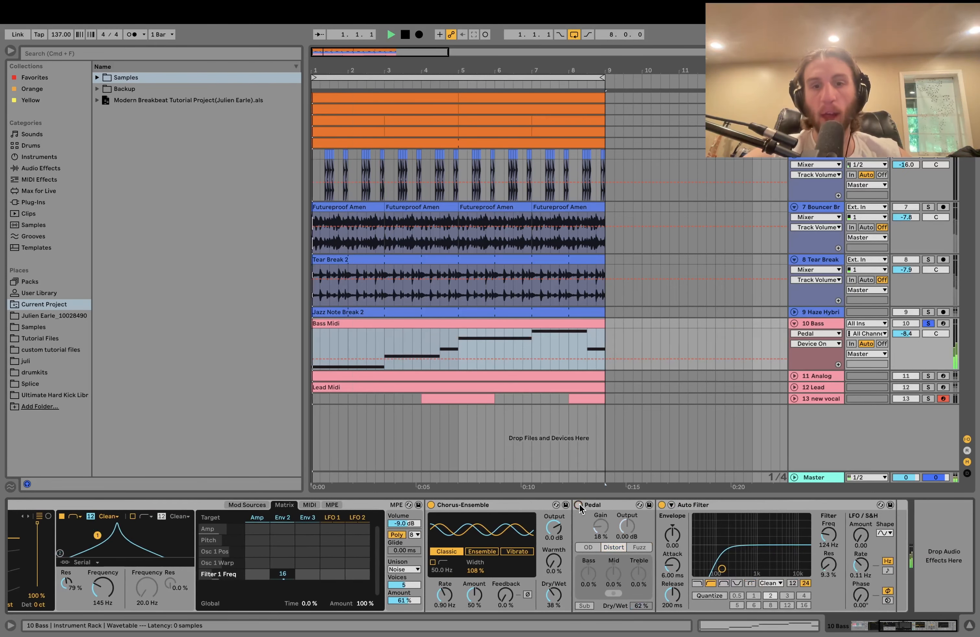
left_click(578, 505)
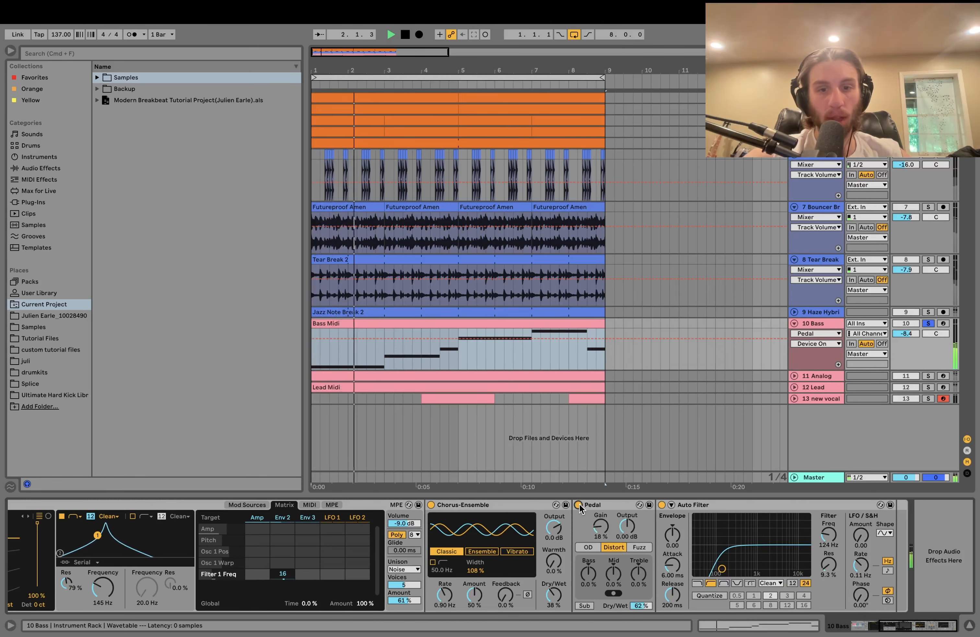
key("space")
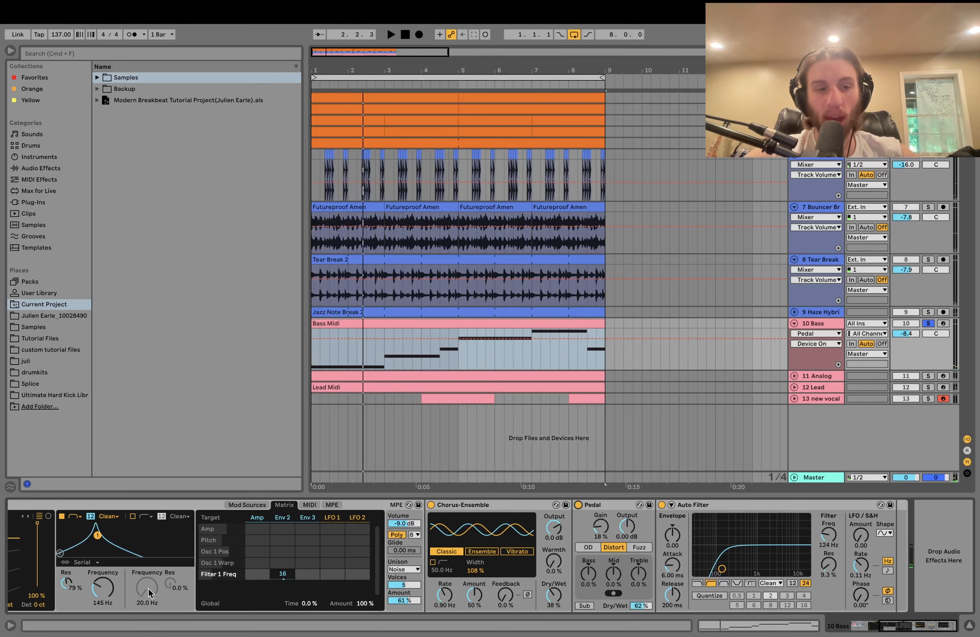
scroll(637, 595, "left", 5)
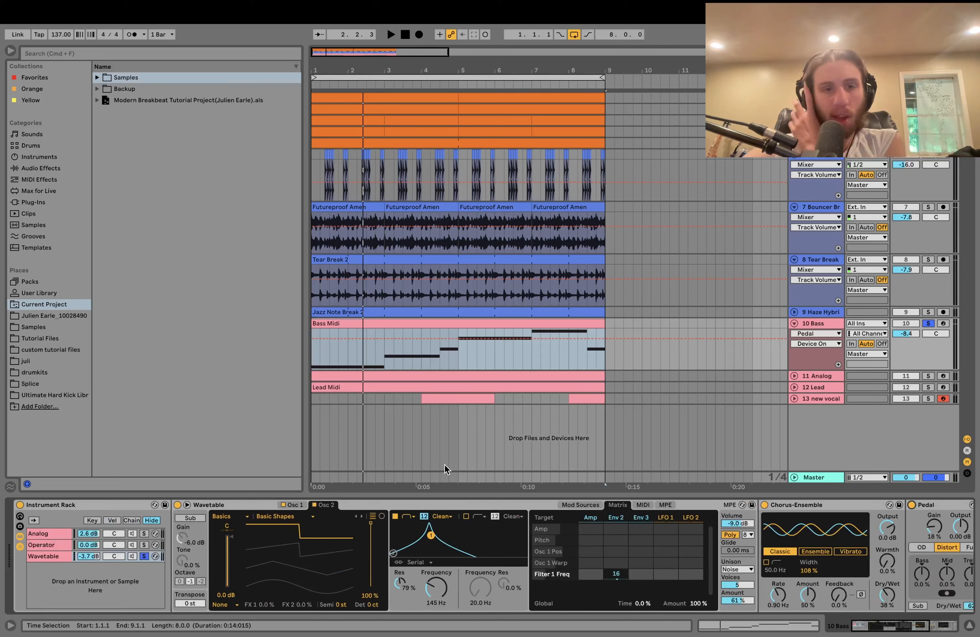
- Unsolo the Wavetable chain, play all three bass layers together, and view the Analog chain's devices before returning to Wavetable
left_click(144, 556)
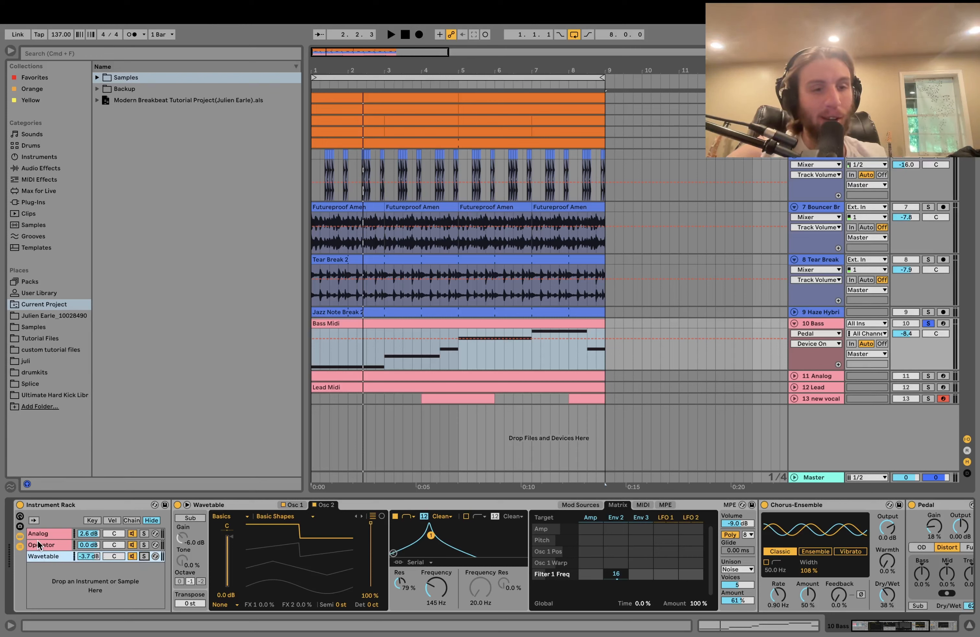
key("space")
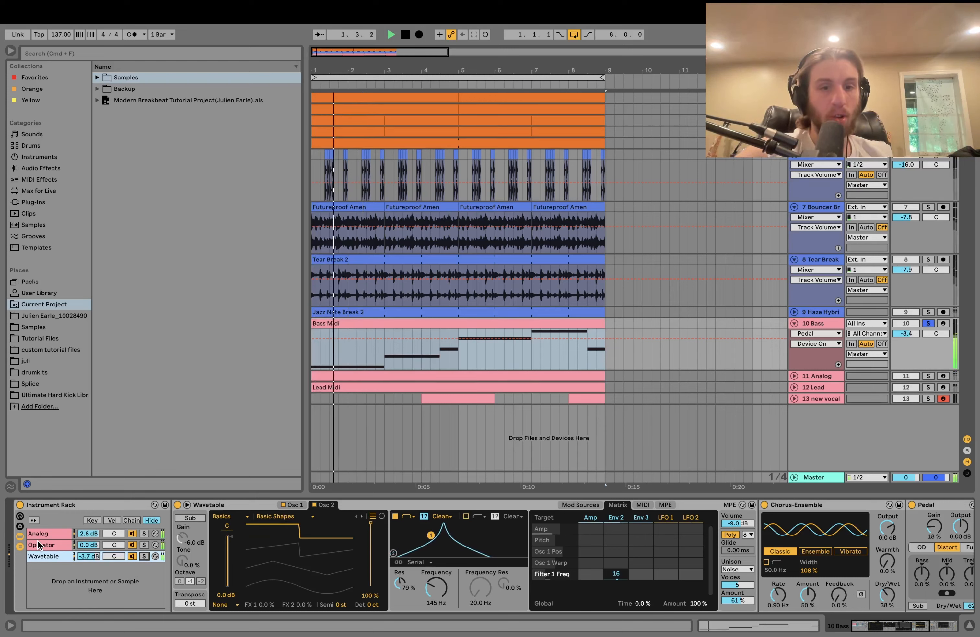
key("space")
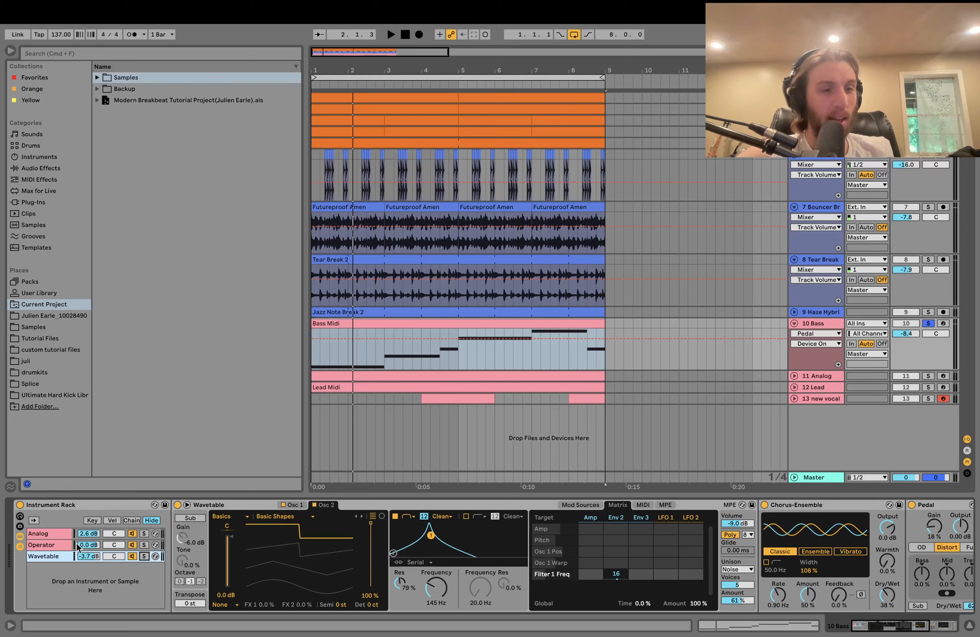
left_click(42, 543)
left_click(41, 533)
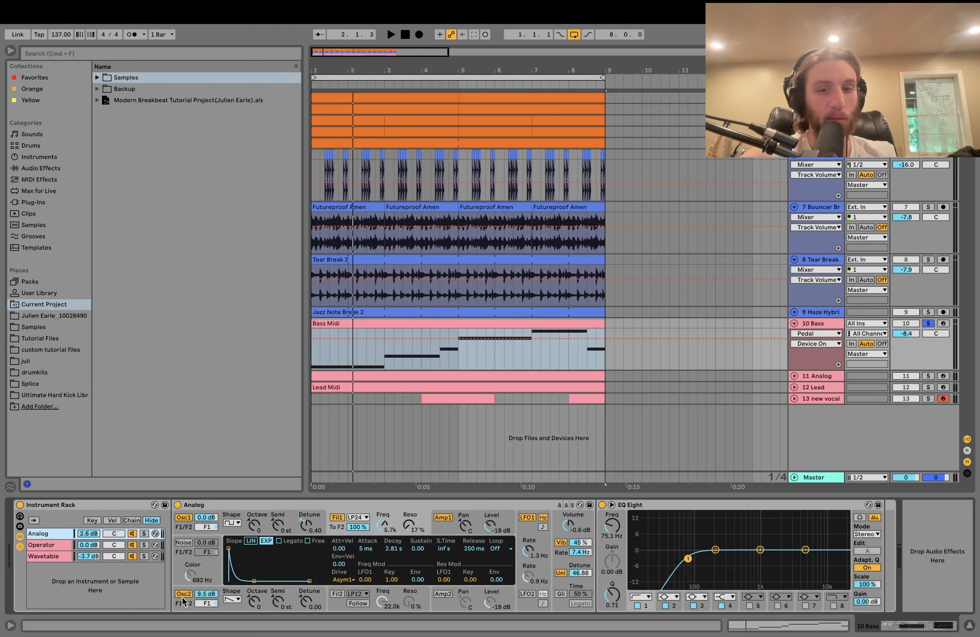
left_click(52, 556)
key("space")
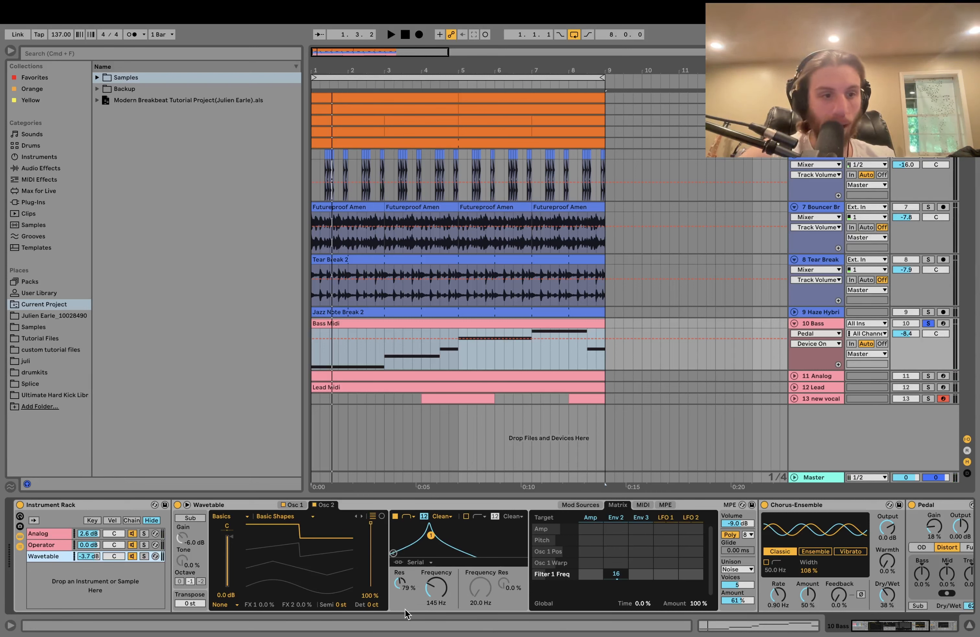
- Solo the 11 Analog track instead of Bass, play it, and unfold the track to show its clip and devices
left_click(929, 376)
key("space")
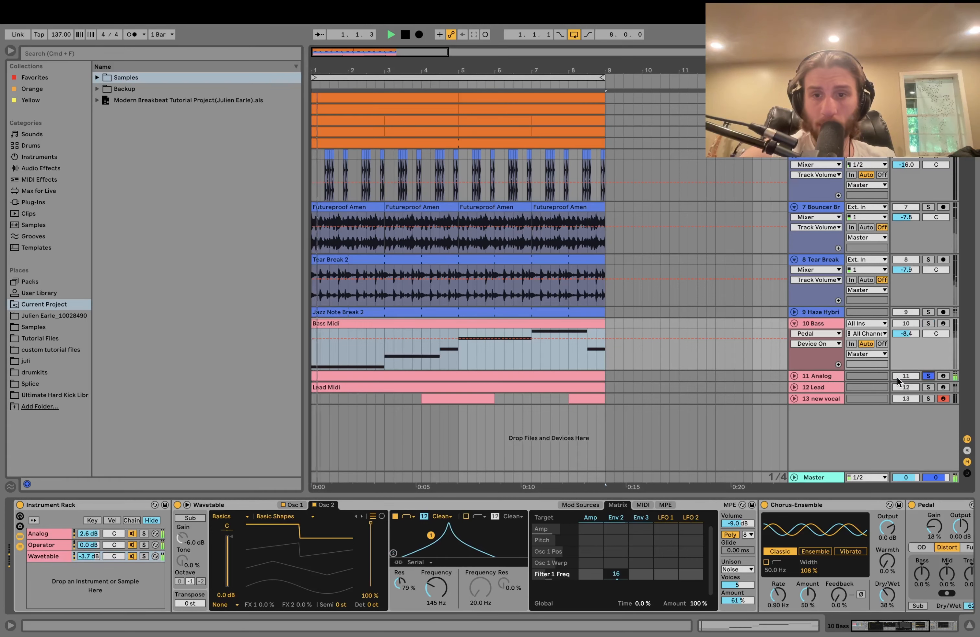
left_click(794, 376)
left_click(812, 378)
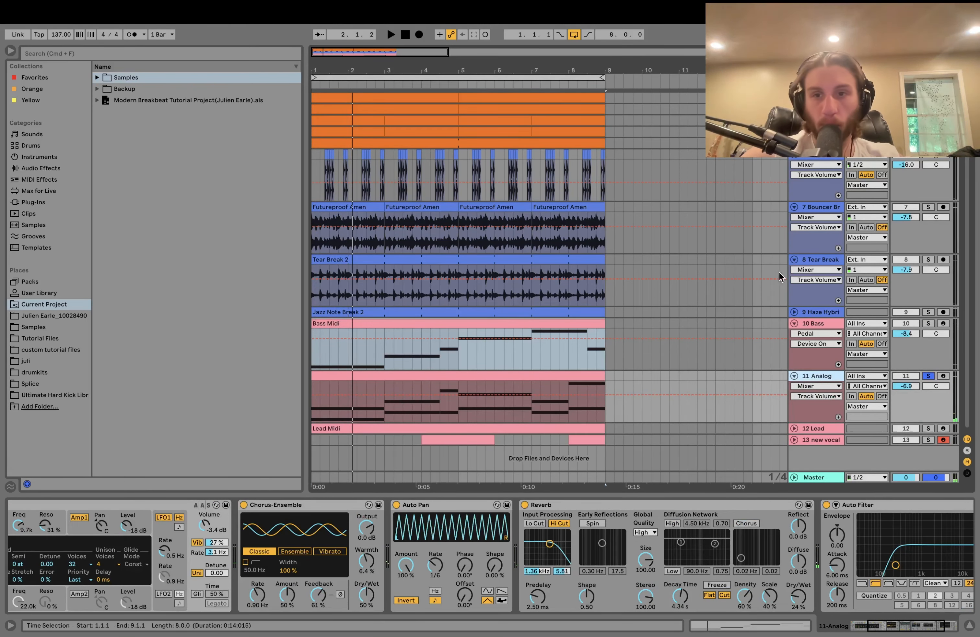
- Solo the Bass track together with Analog and play both from the note changes at bars 3, 5, 7 and 8
left_click(927, 327)
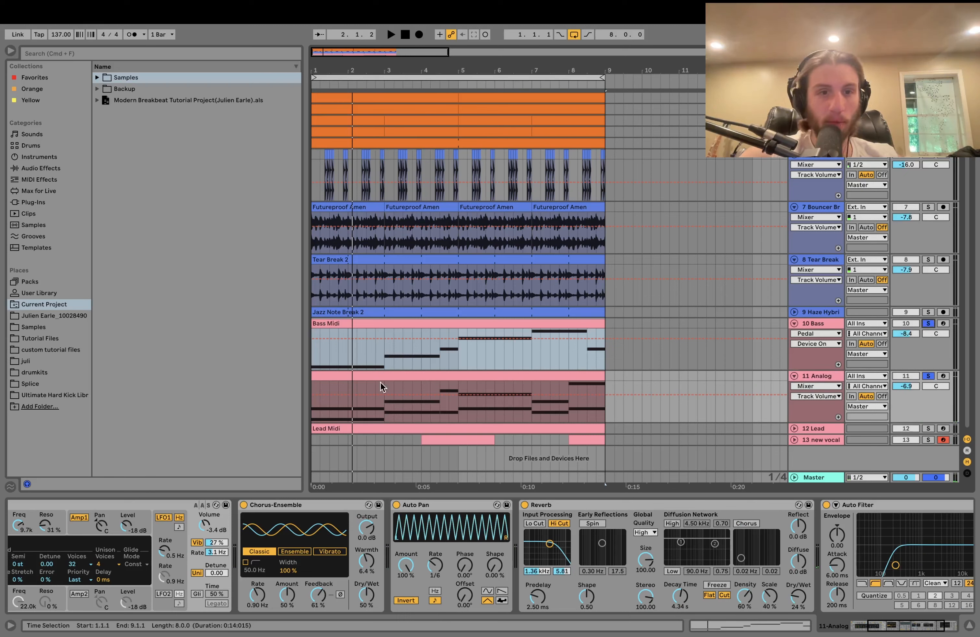
key("space")
left_click(385, 408)
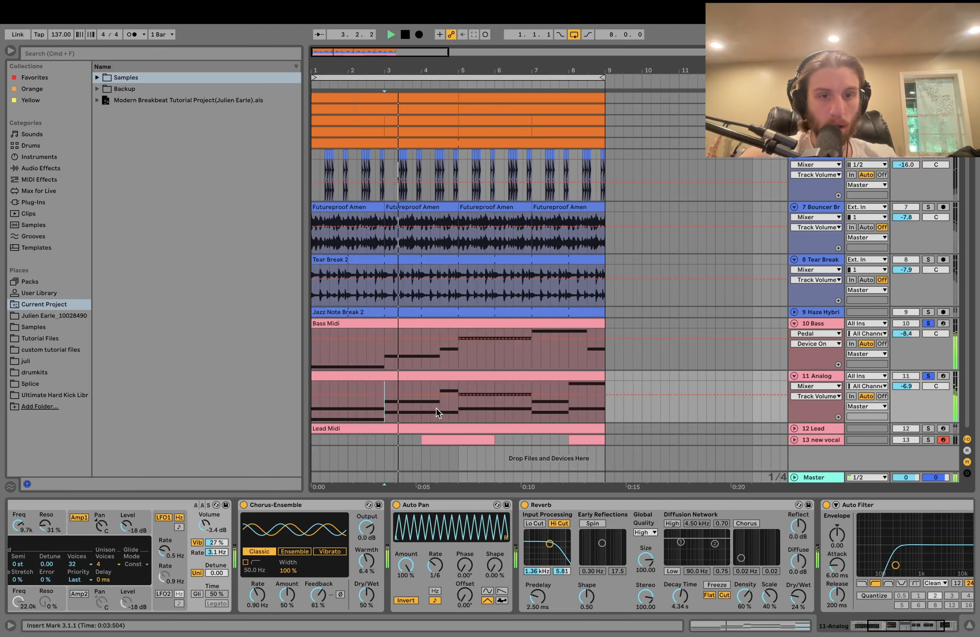
left_click(461, 409)
key("space")
key("space")
left_click(532, 409)
key("space")
left_click(569, 408)
key("space")
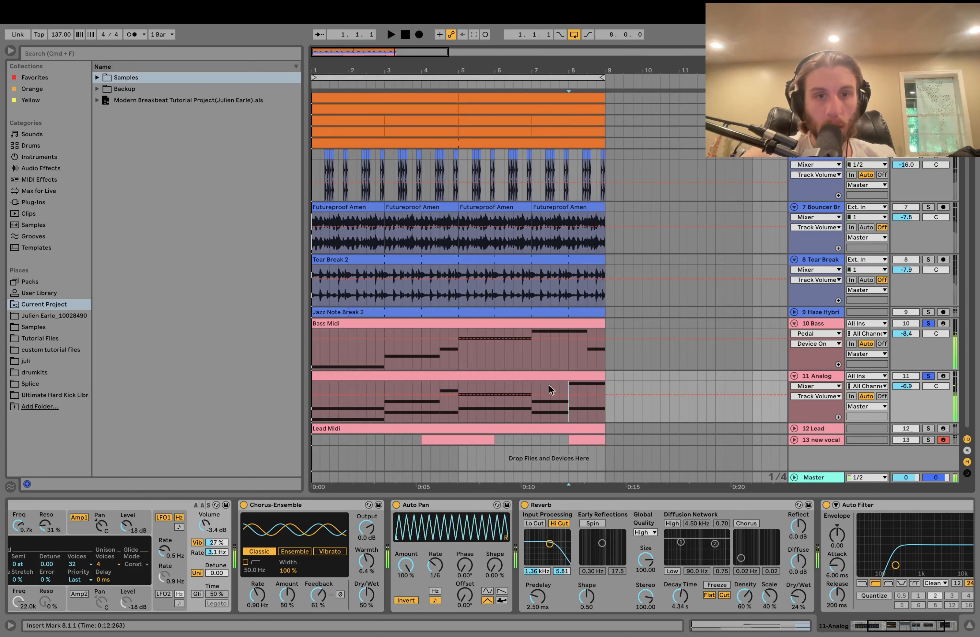
- Open the Analog clip's notes, play them, and compare them with the notes in the Bass Midi clip
double_click(391, 389)
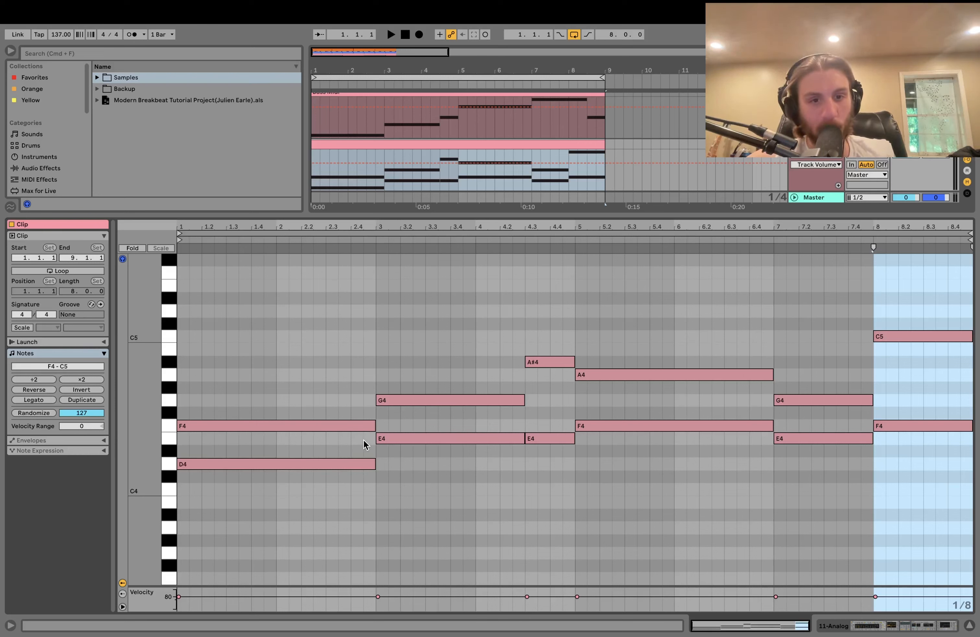
key("space")
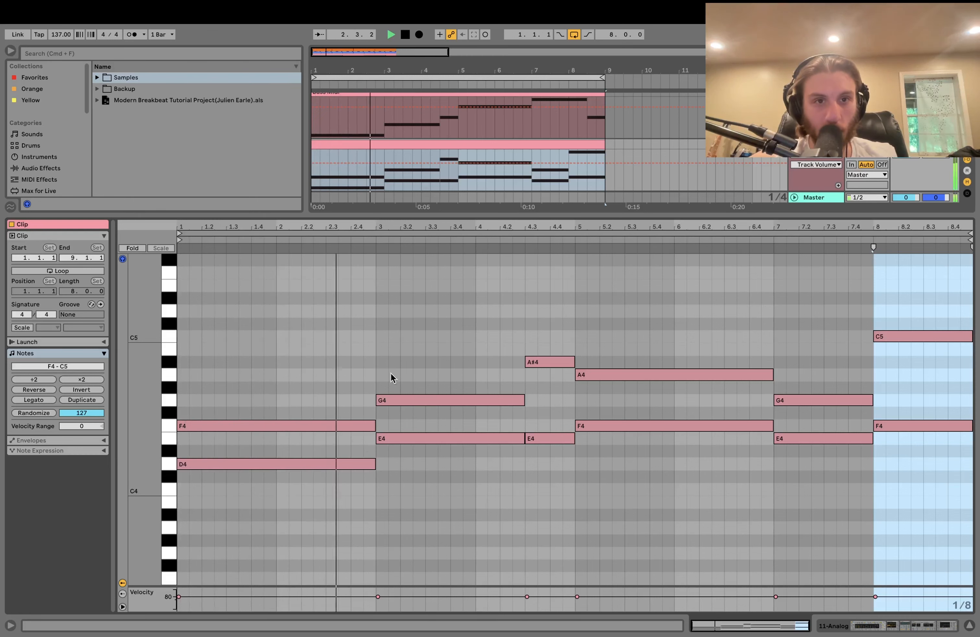
key("space")
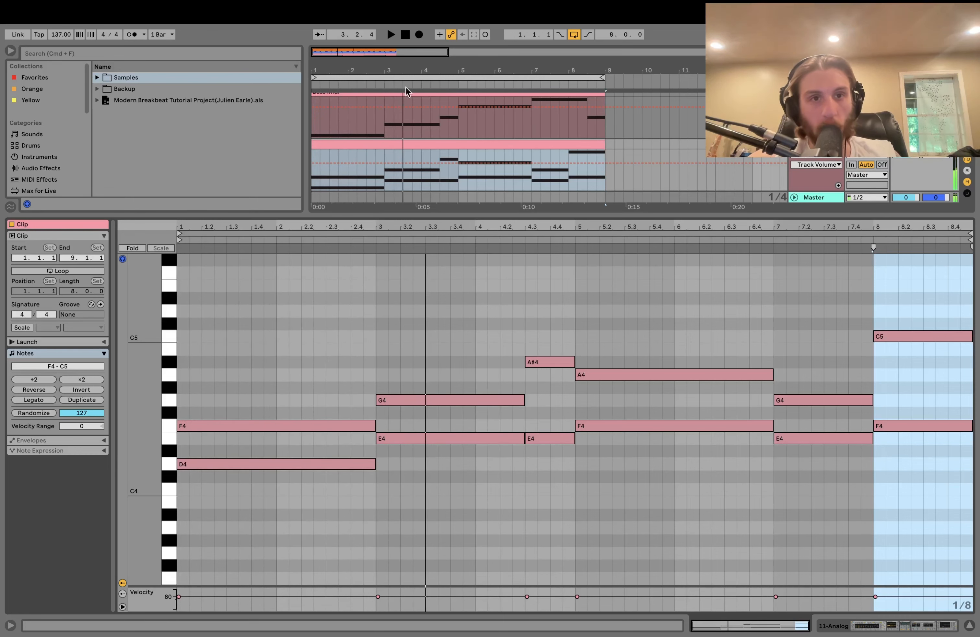
left_click(389, 117)
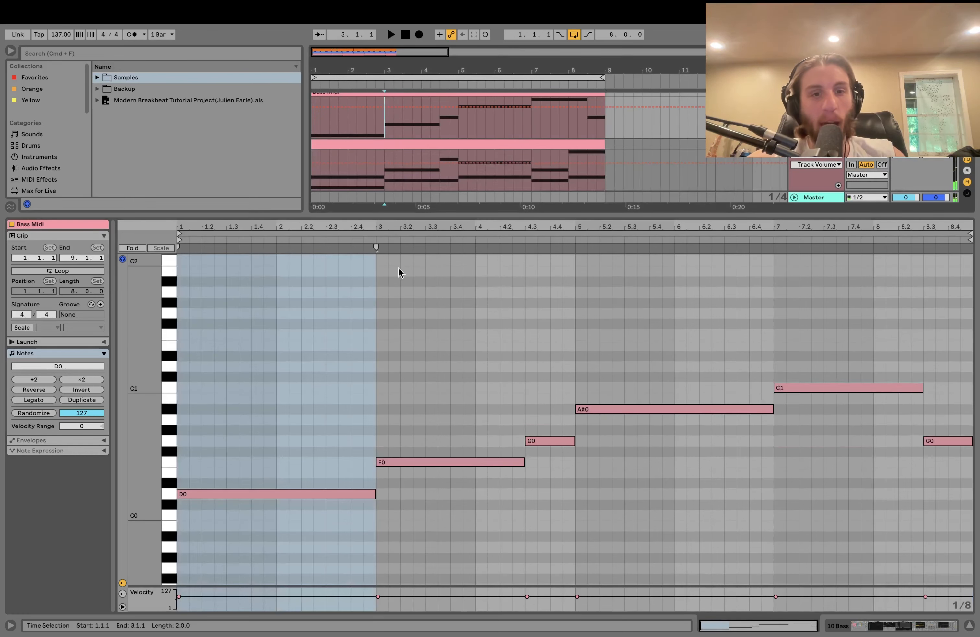
left_click(406, 143)
left_click(385, 239)
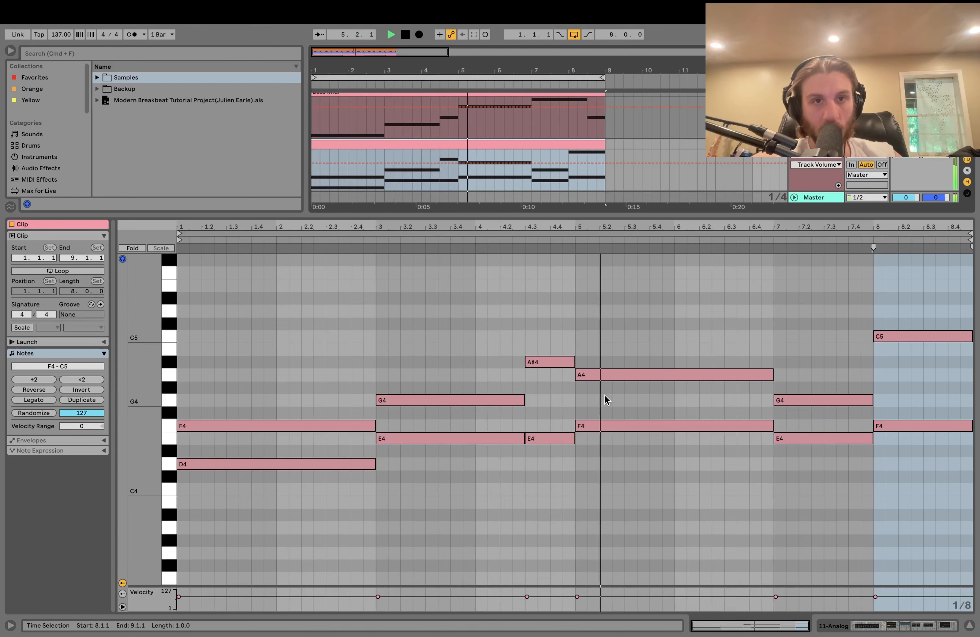
key("space")
- Select the F4 and A4 notes at bar 5 of the Analog clip and play the progression to examine its chords
left_click_drag(621, 466, 630, 302)
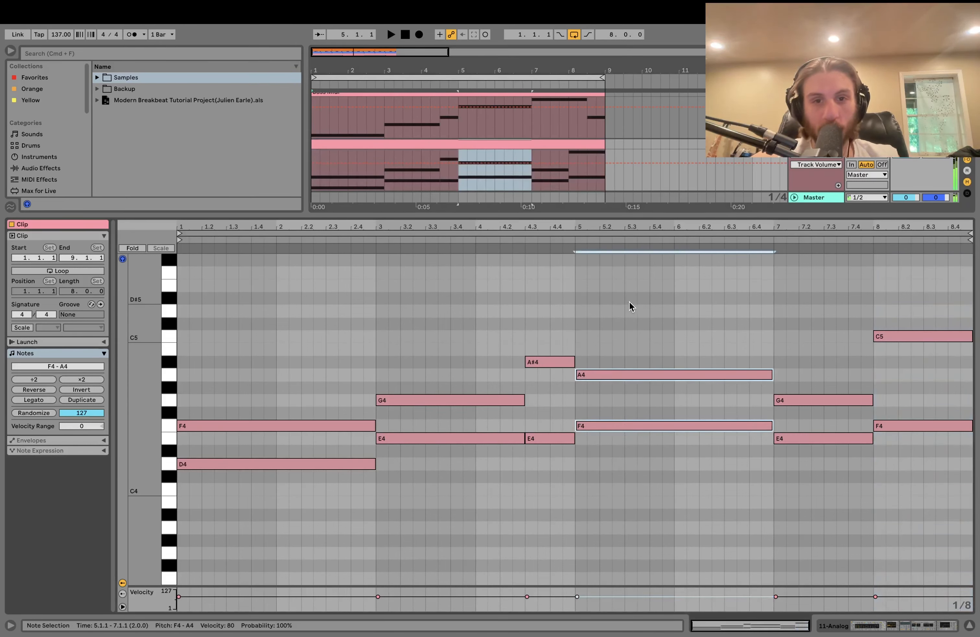
key("space")
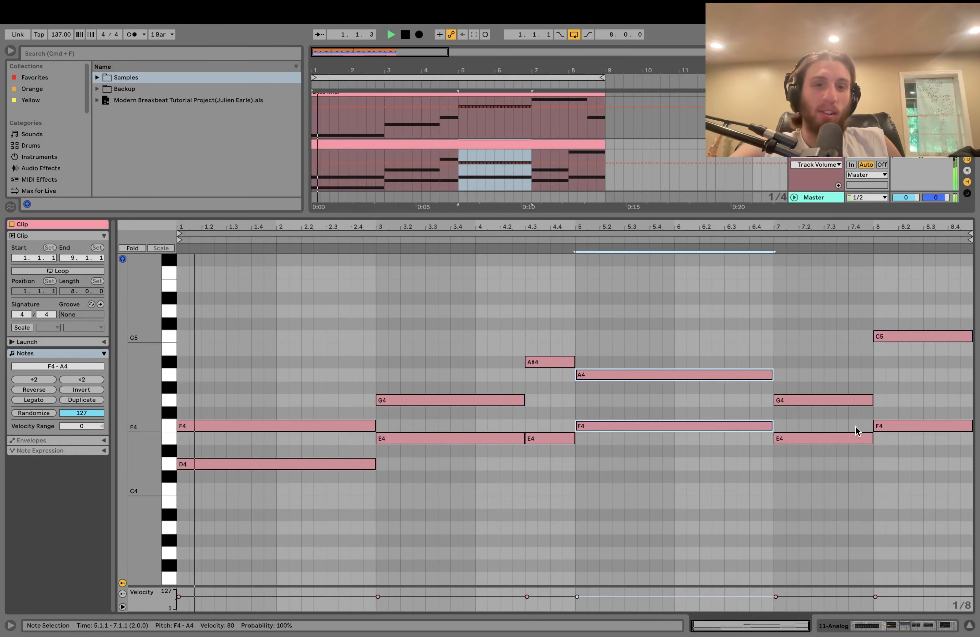
key("space")
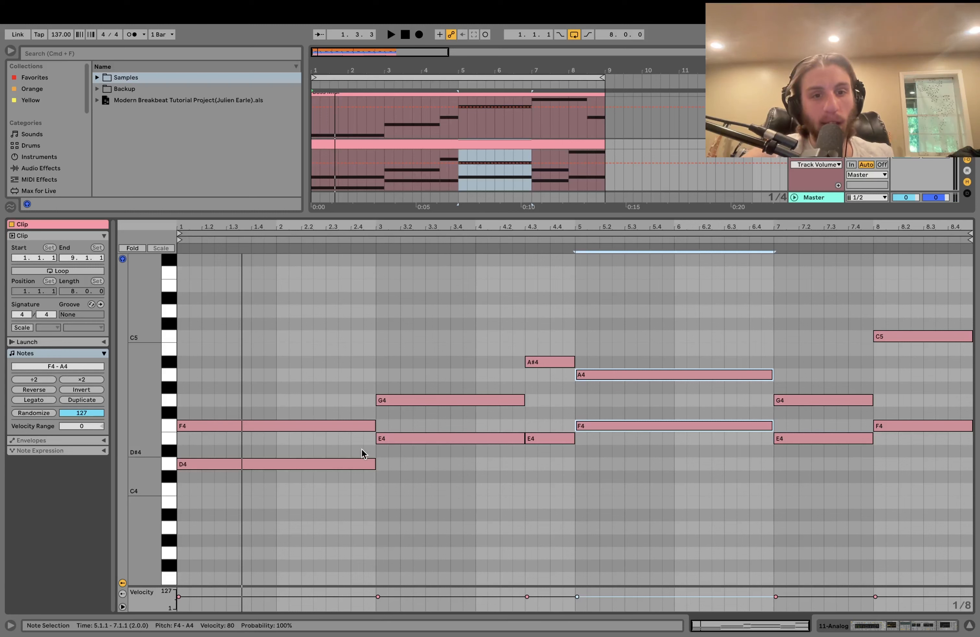
left_click_drag(423, 361, 560, 525)
left_click(617, 501)
left_click_drag(617, 504, 617, 304)
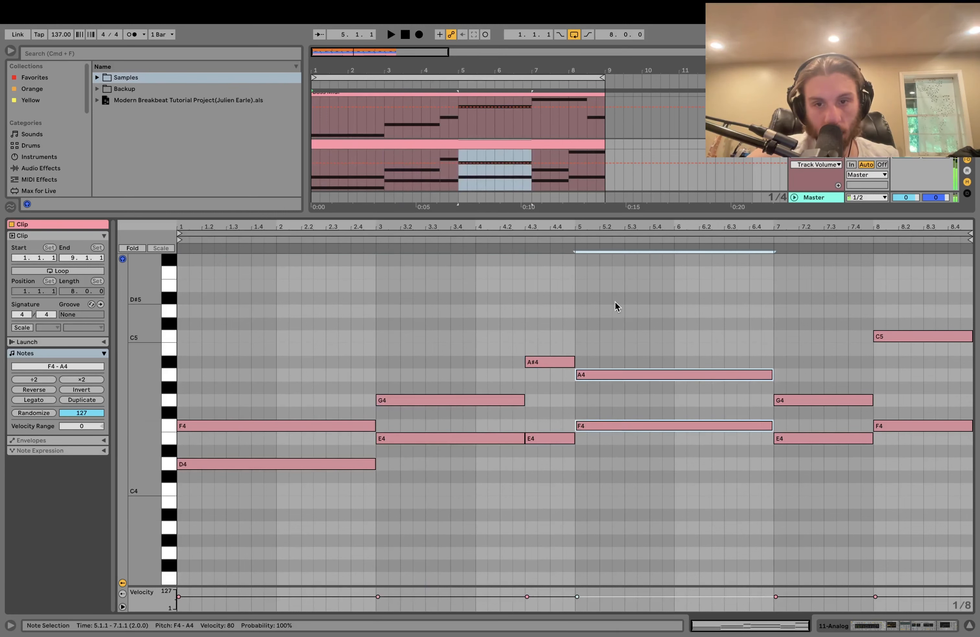
key("space")
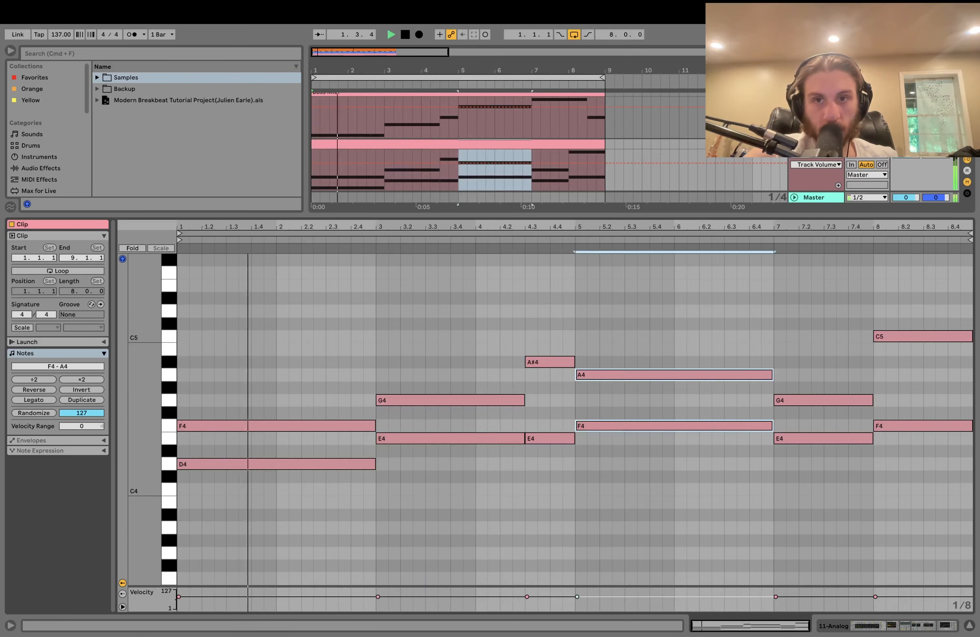
- Return to the Analog track's device chain and play the Bass and Analog parts from bar 5
key("shift+Tab")
key("space")
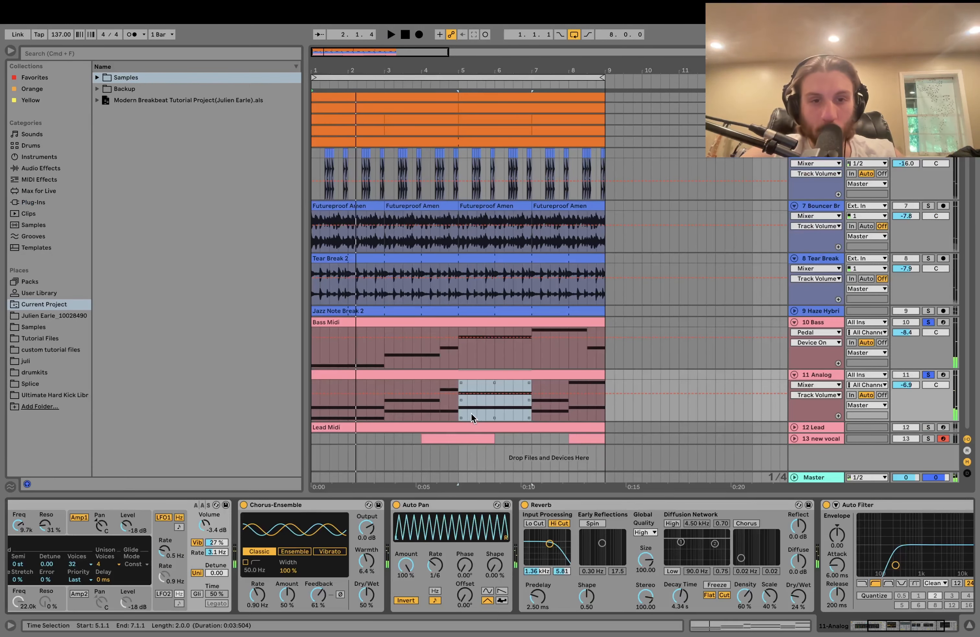
left_click(458, 411)
key("space")
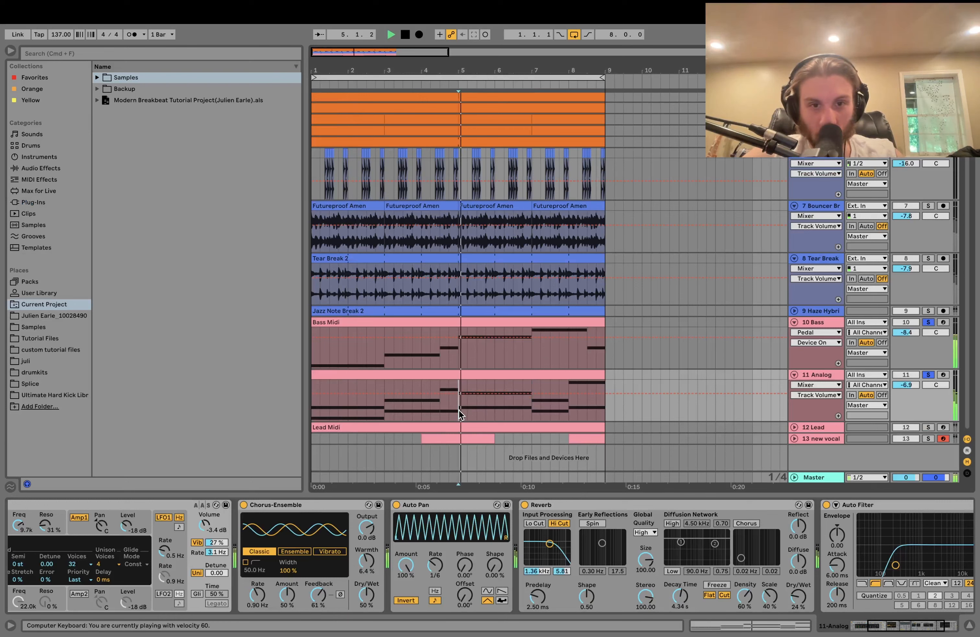
key("space")
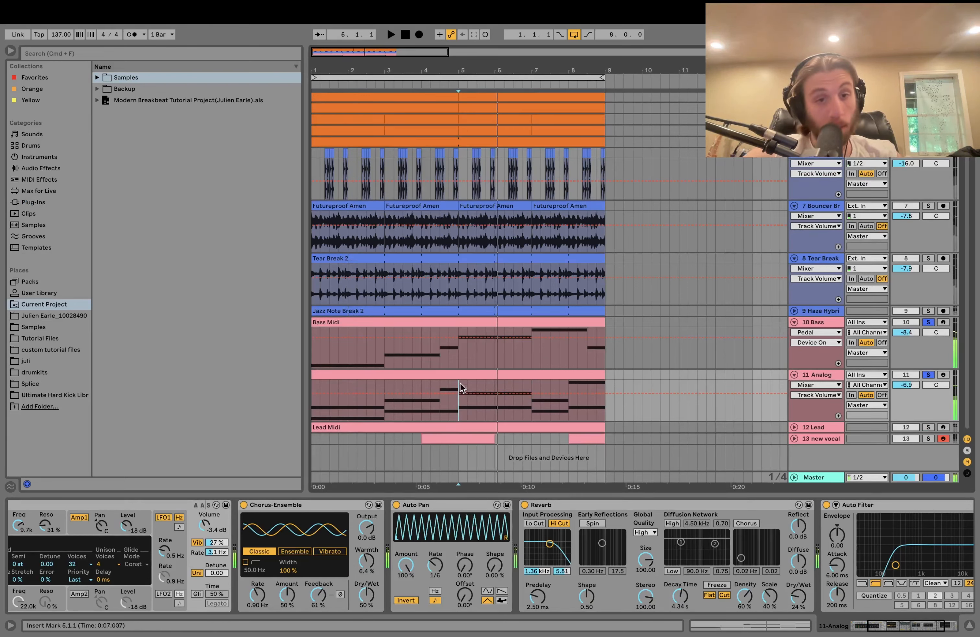
- Examine the Analog synth's Osc 1 and Filter 1 envelope settings, and the Chorus-Ensemble, Auto Pan and Reverb effects following it
left_click(457, 375)
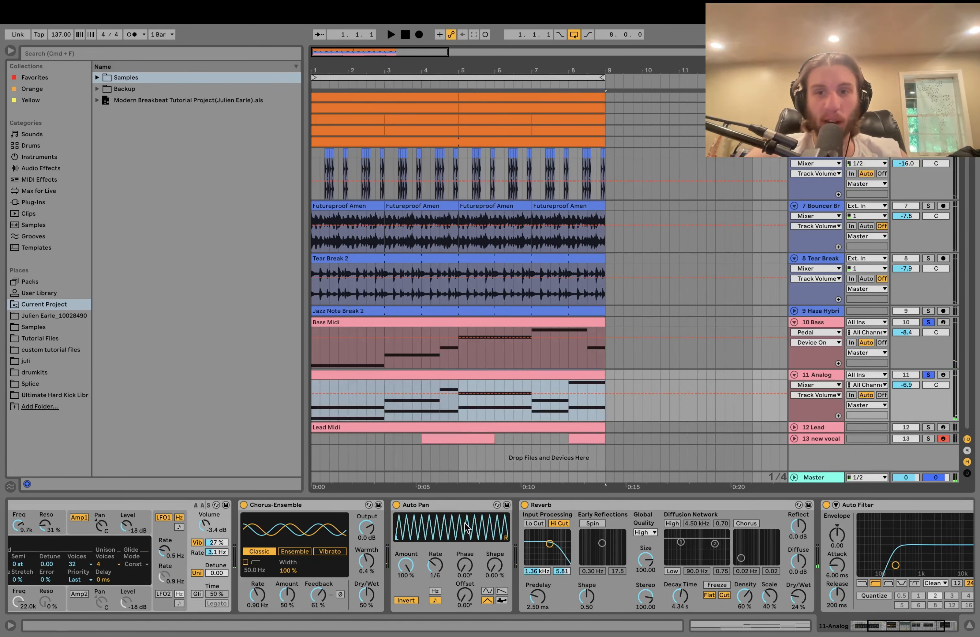
scroll(403, 531, "left", 5)
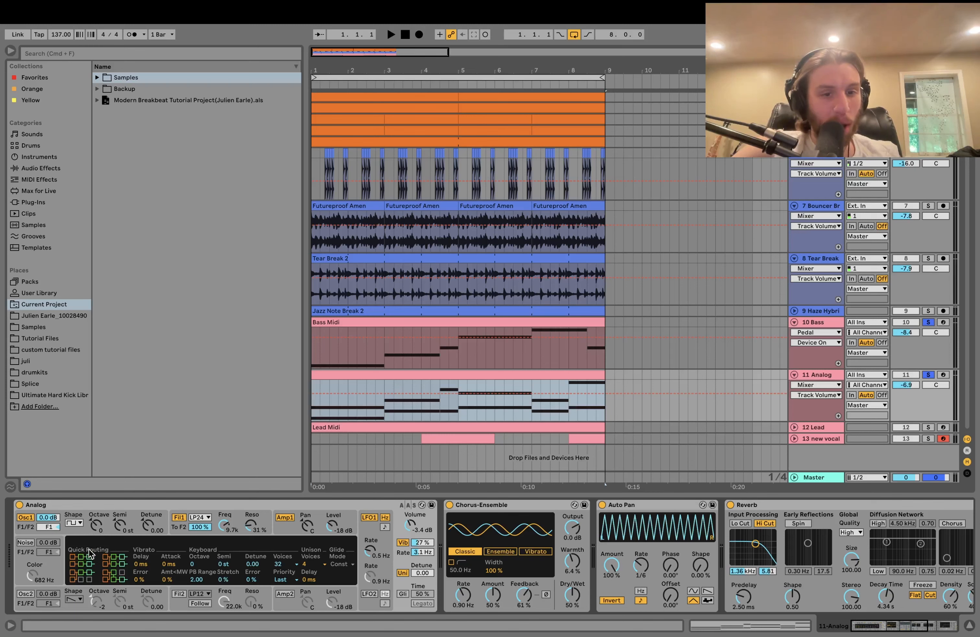
left_click(103, 519)
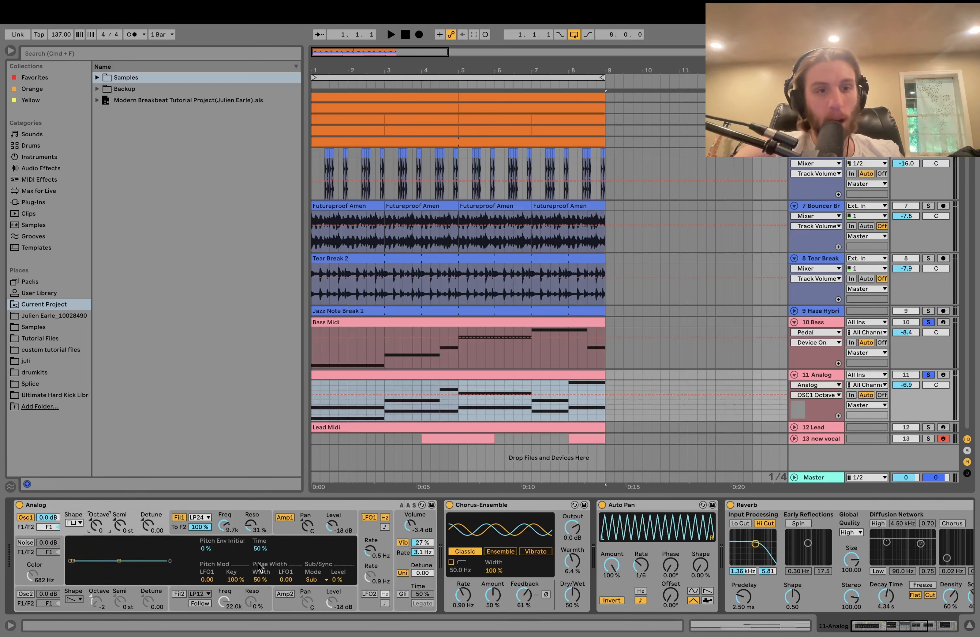
left_click(223, 521)
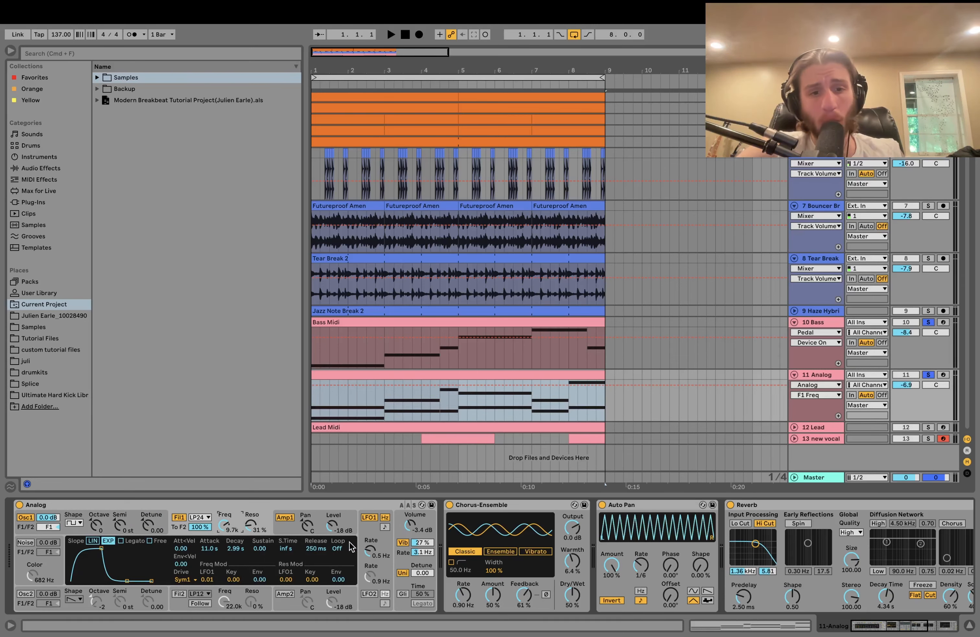
scroll(424, 558, "right", 5)
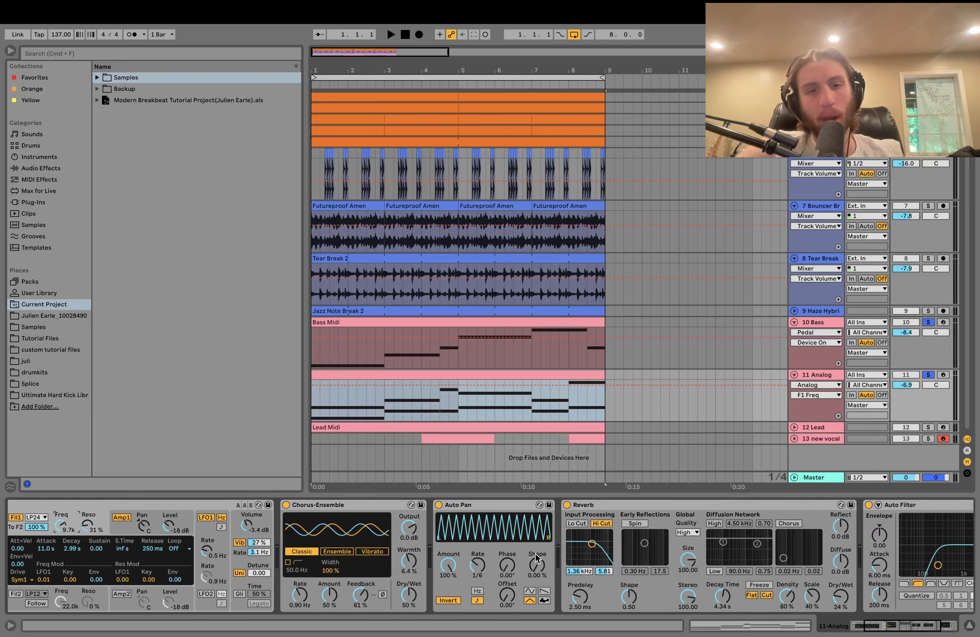
- Unsolo the Bass track during playback and play the Analog track alone while examining its Auto Pan effect
key("space")
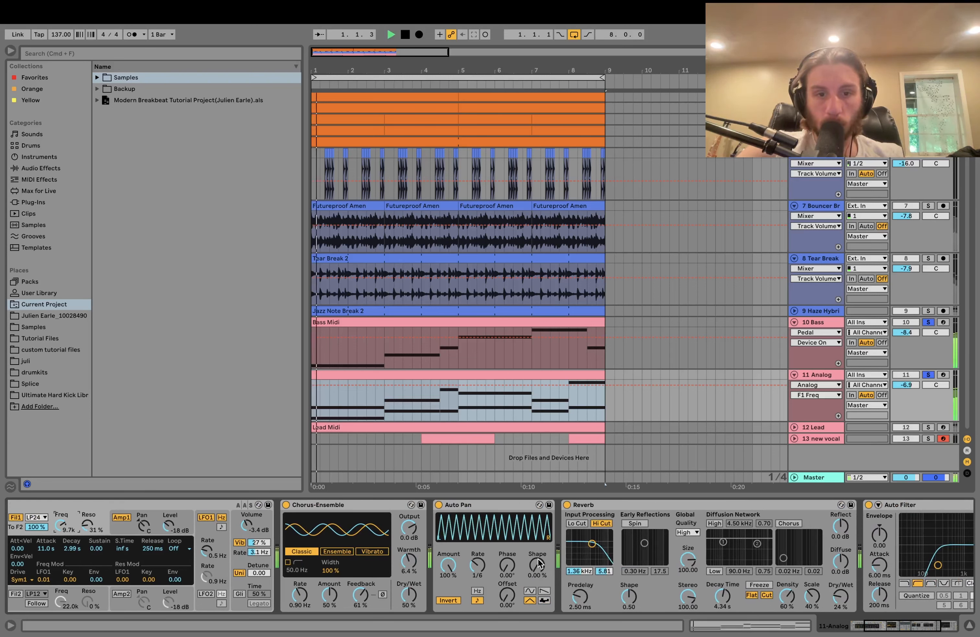
left_click(929, 321)
key("space")
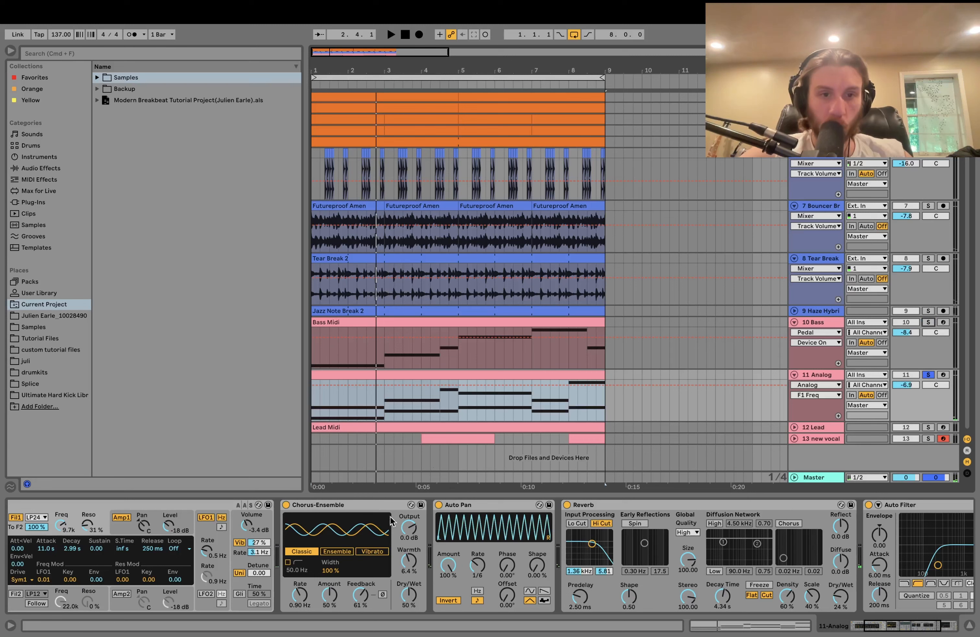
key("space")
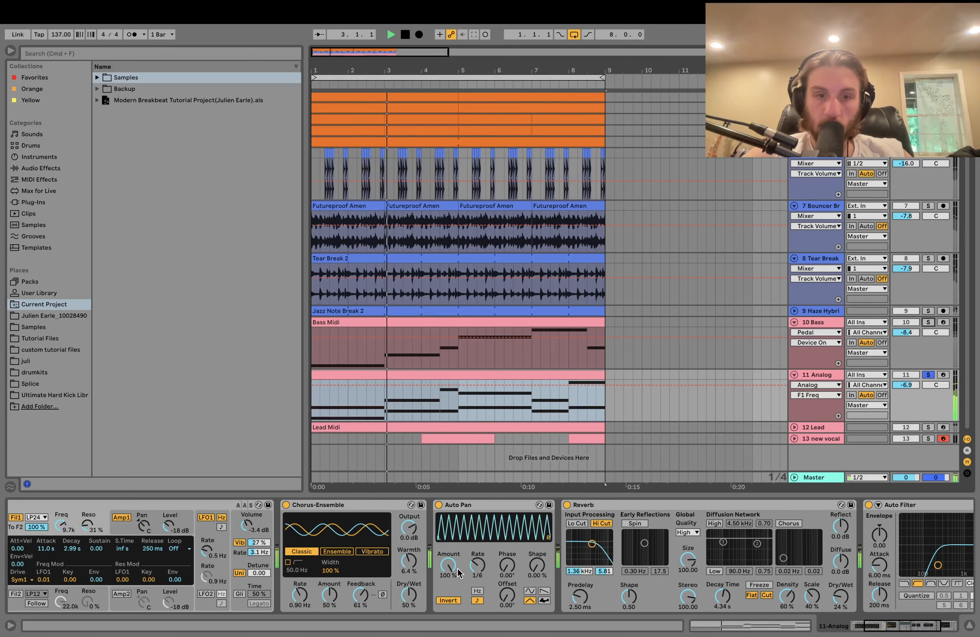
key("space")
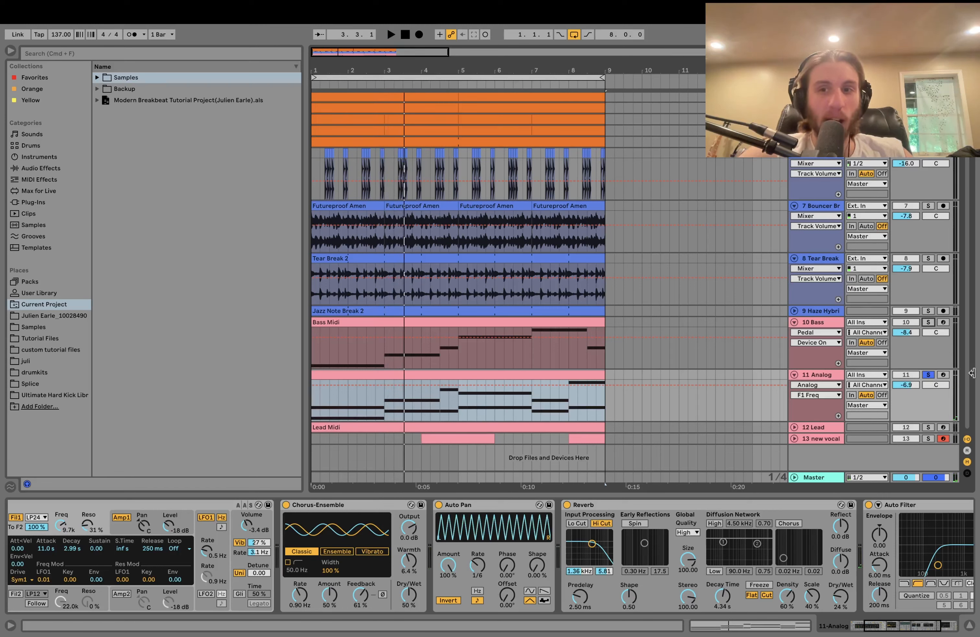
- Unsolo the Analog track and play it within the full mix
left_click(928, 374)
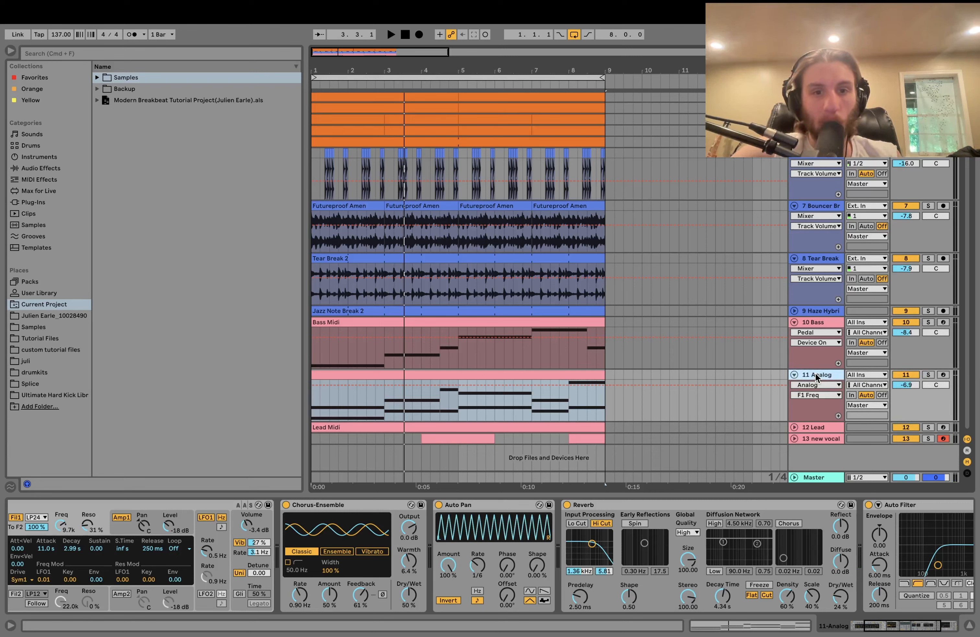
key("space")
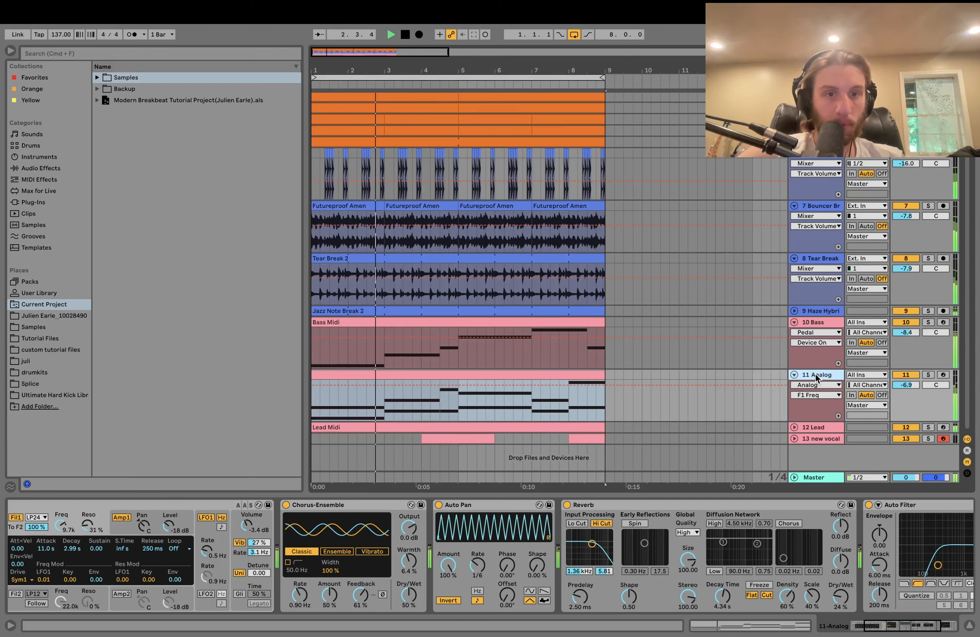
key("space")
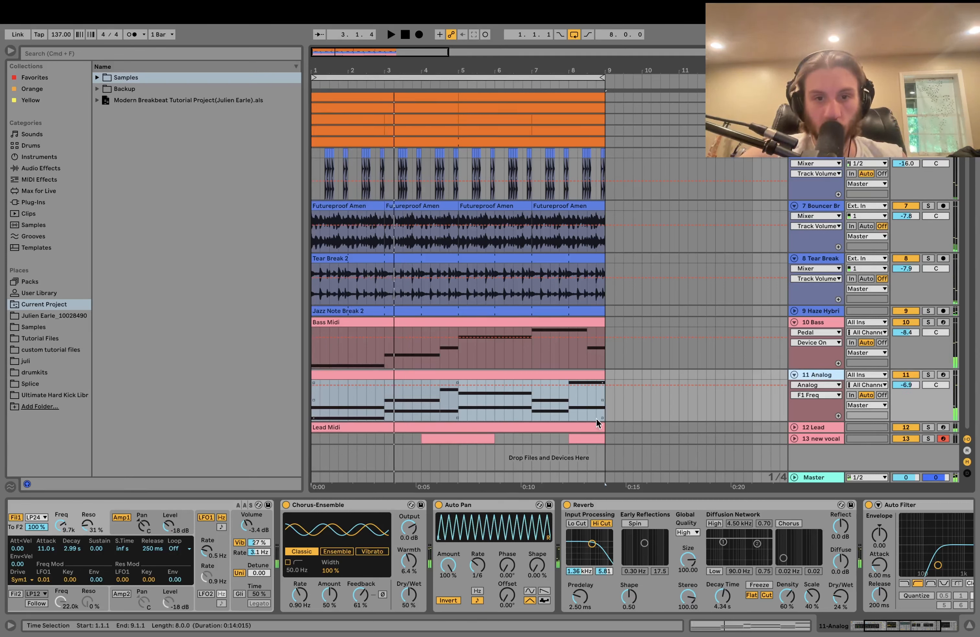
- Solo and unfold the Lead track, and play it with the Lead Midi clip's notes open
scroll(463, 576, "right", 5)
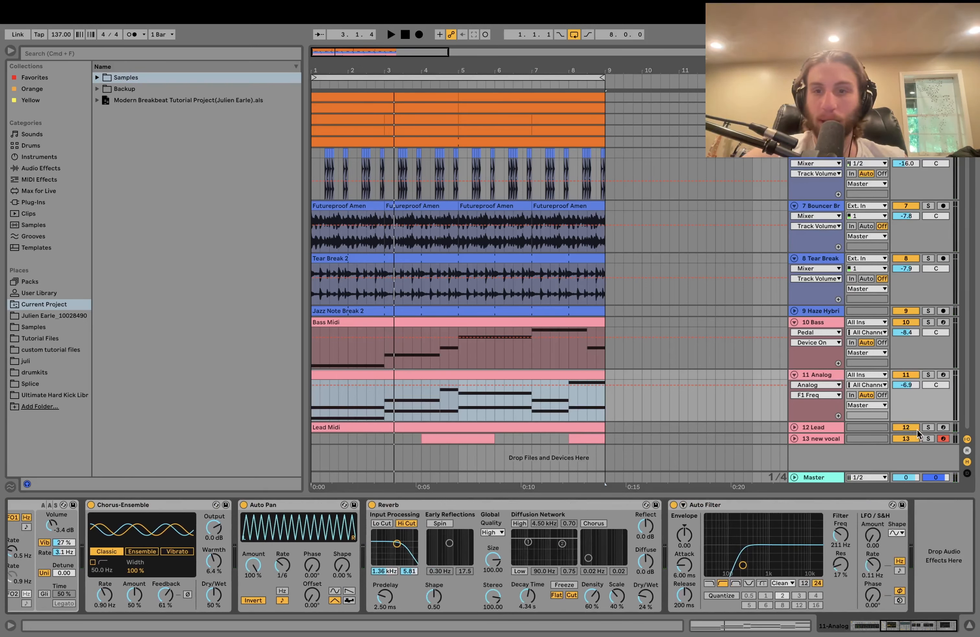
left_click(929, 427)
left_click(794, 427)
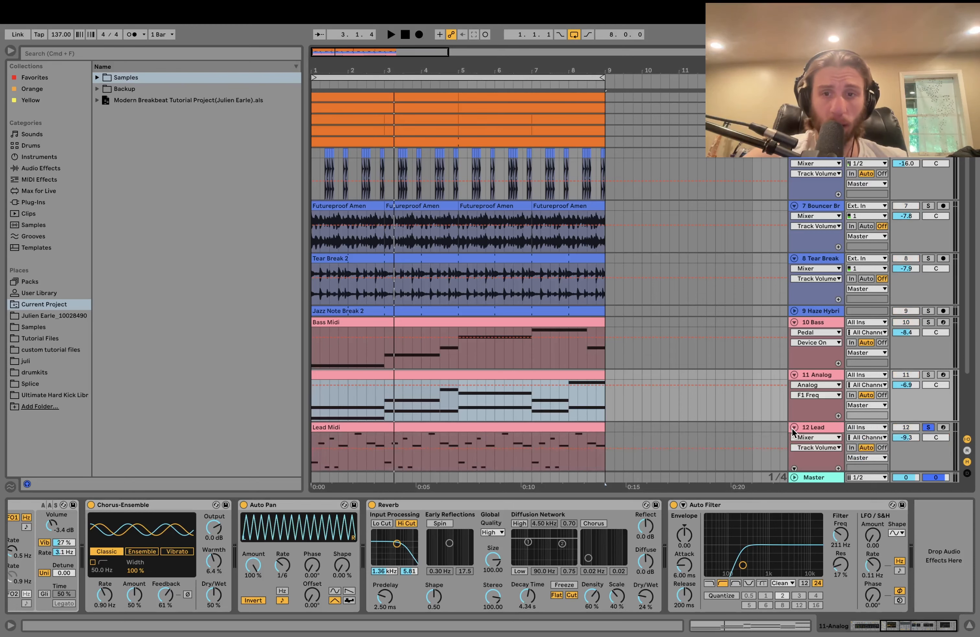
key("space")
double_click(597, 435)
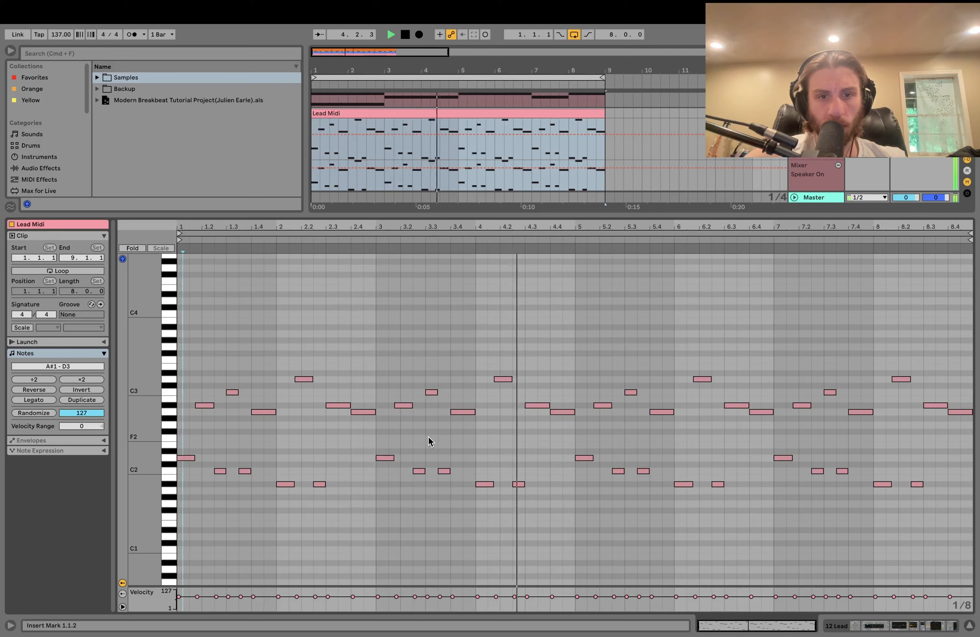
key("space")
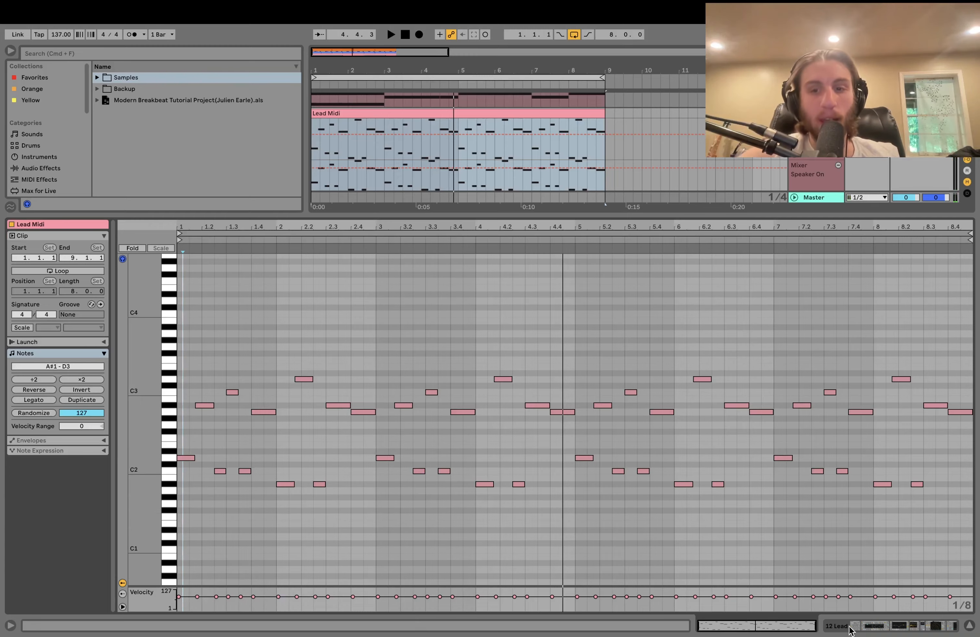
- Look at the Lead track's effects, reopen the Lead Midi clip and fold its note editor to the used pitches
left_click(869, 627)
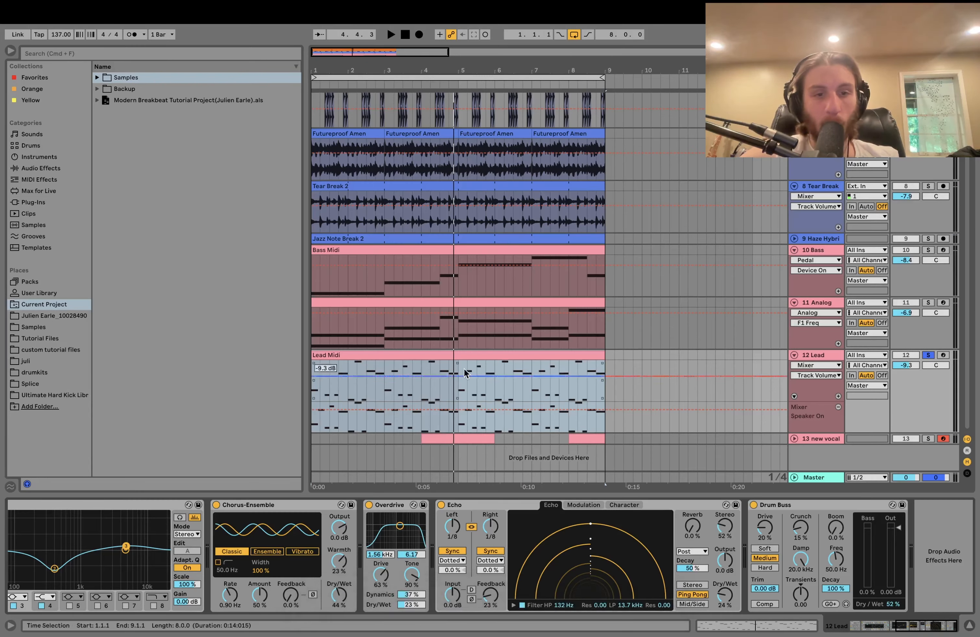
double_click(471, 354)
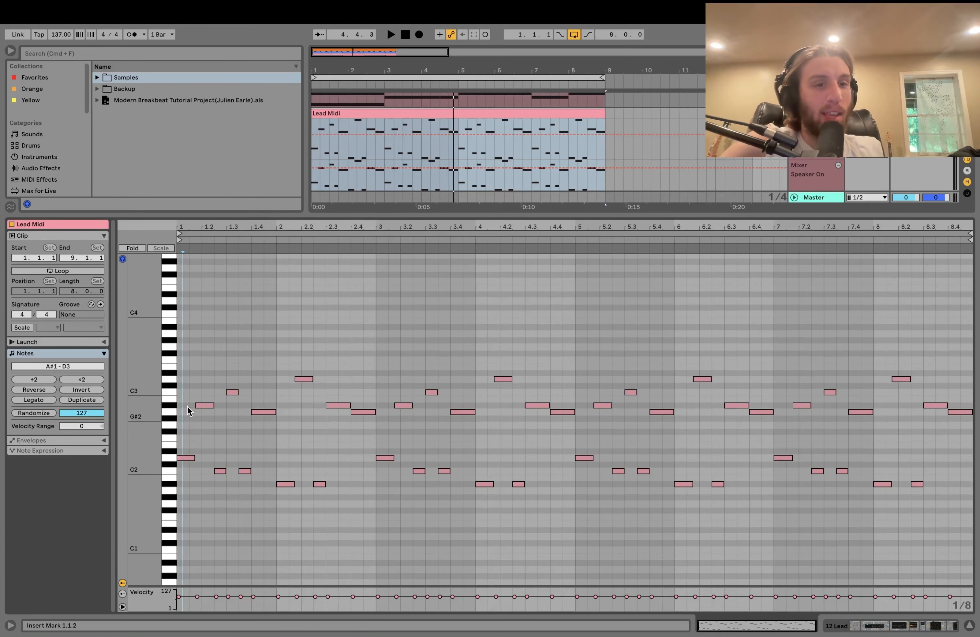
left_click(135, 248)
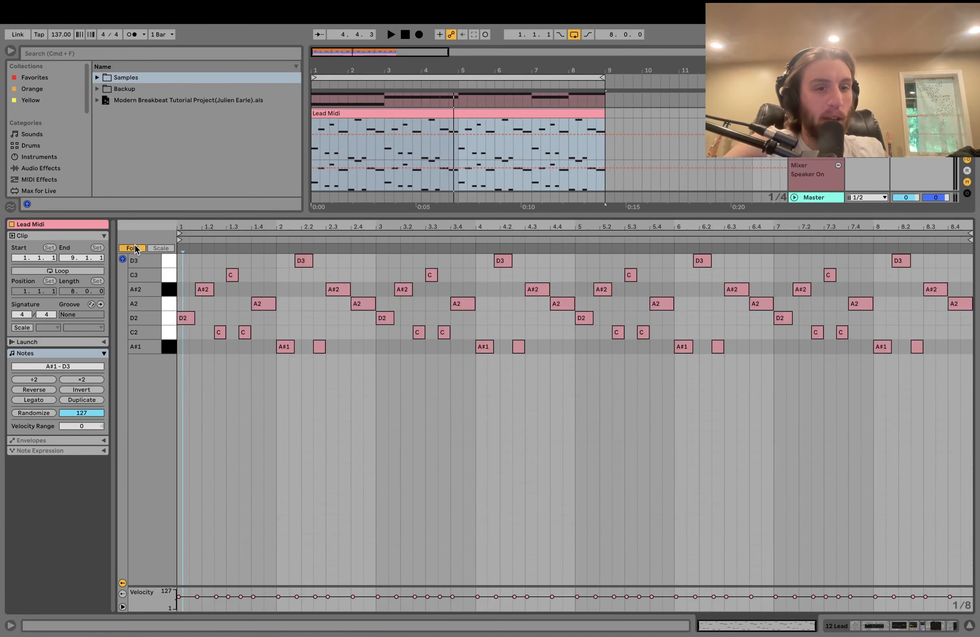
- Audition the Lead Midi clip's pitches D2, A#2, C3, D3, C2 and A#1 one by one
left_click(168, 319)
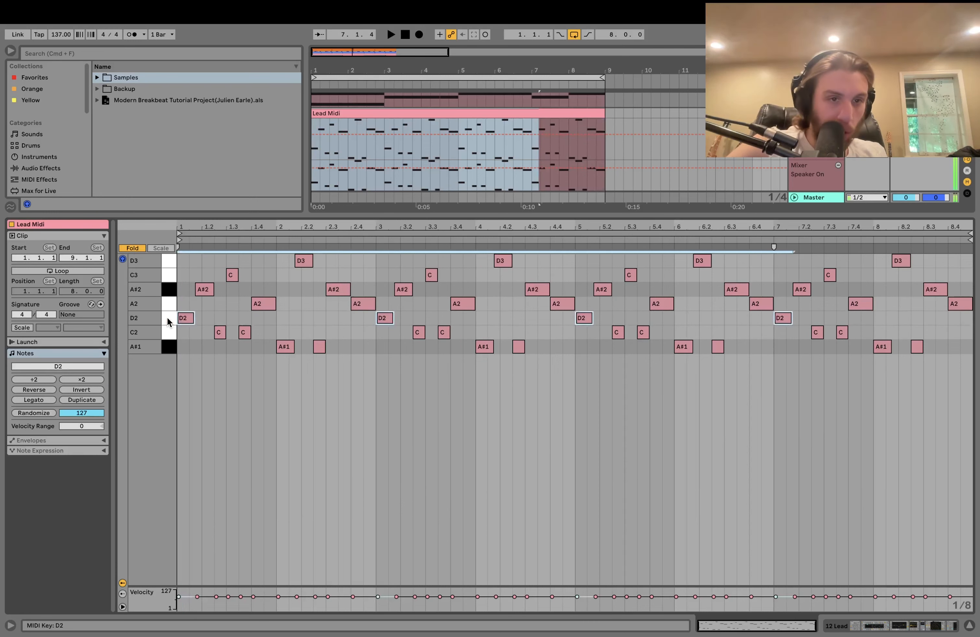
left_click(167, 291)
left_click(169, 274)
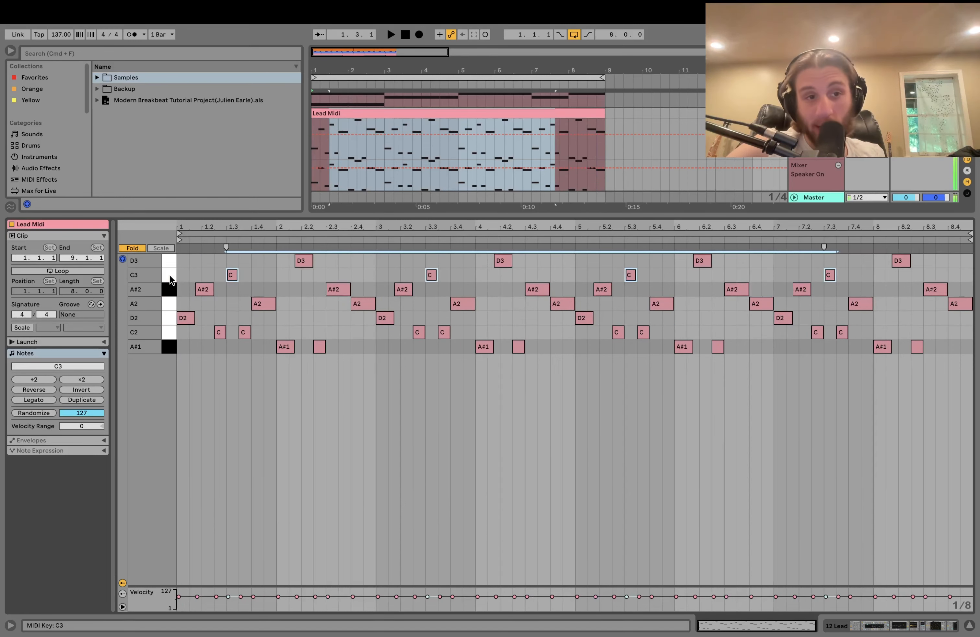
left_click(166, 260)
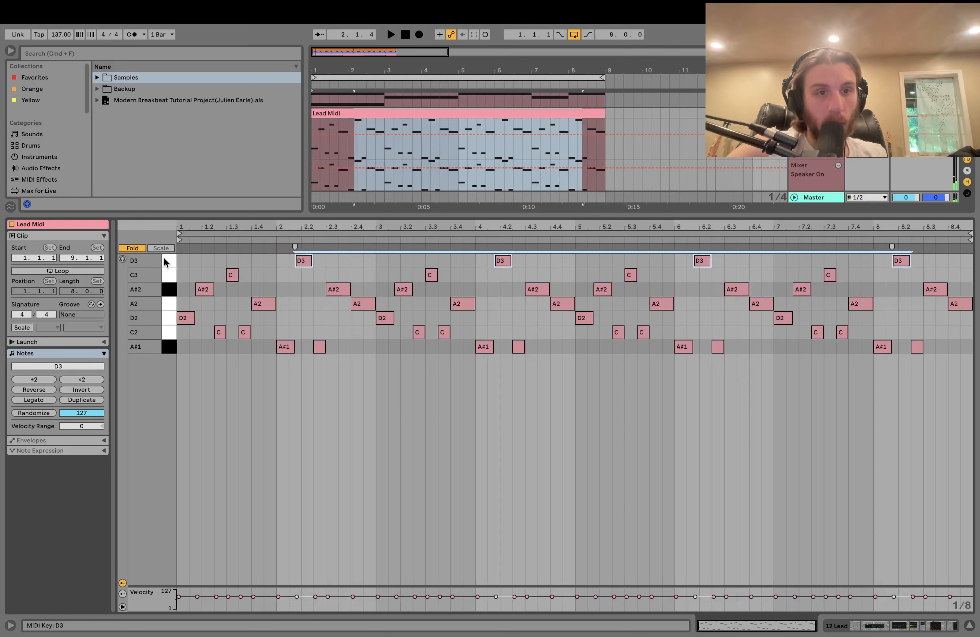
left_click(169, 332)
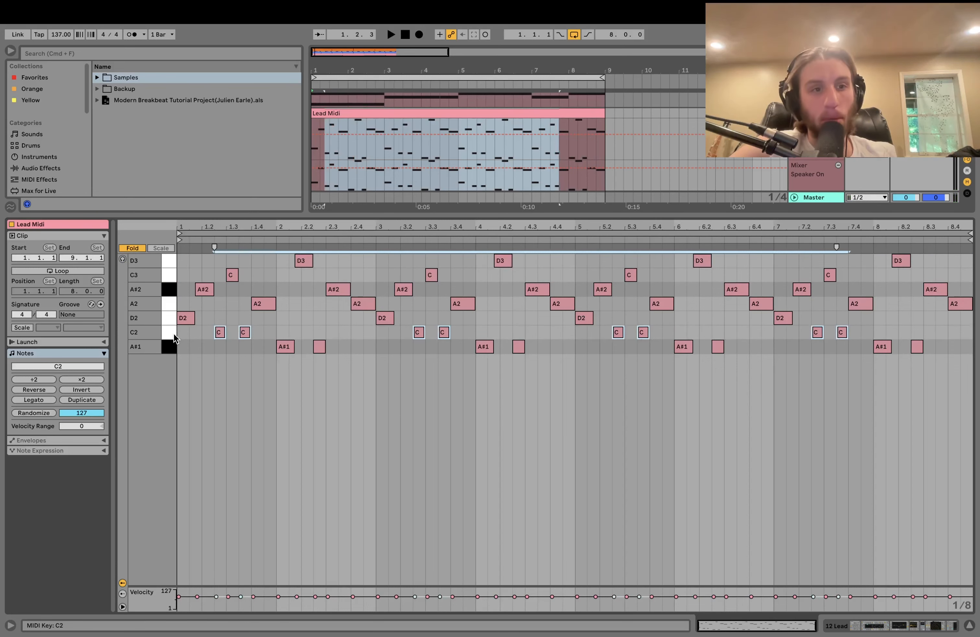
left_click(172, 347)
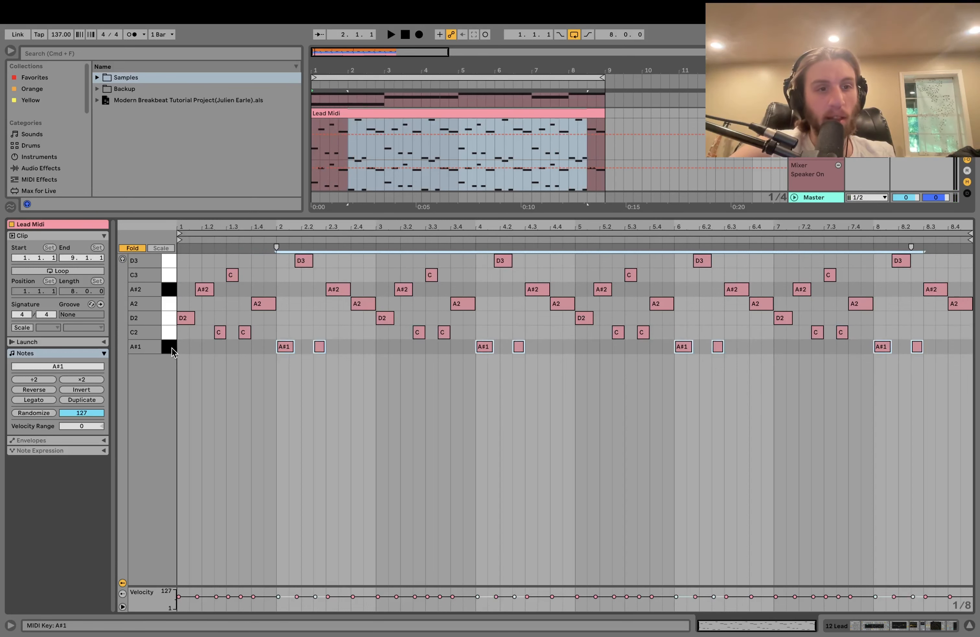
- Examine the Bass Midi clip's notes for comparison and return to the Lead Midi clip's notes
scroll(530, 145, "up", 3)
left_click(527, 142)
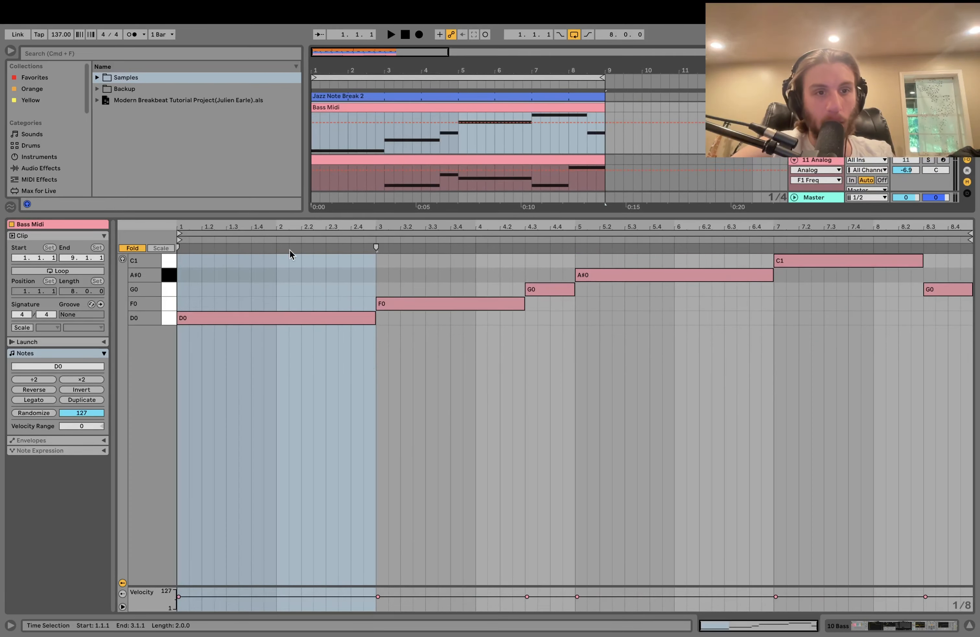
scroll(494, 153, "down", 5)
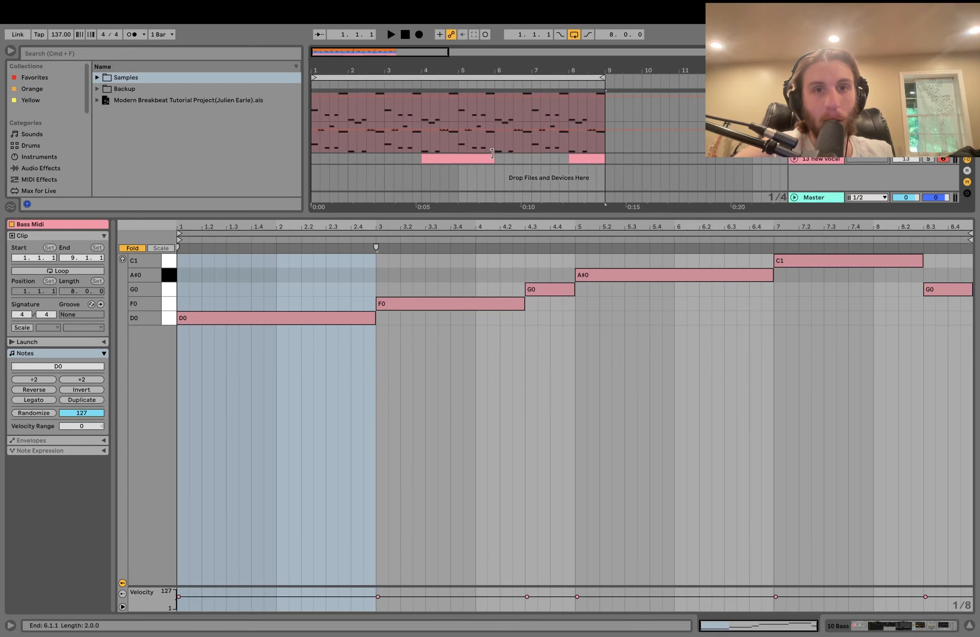
left_click(494, 153)
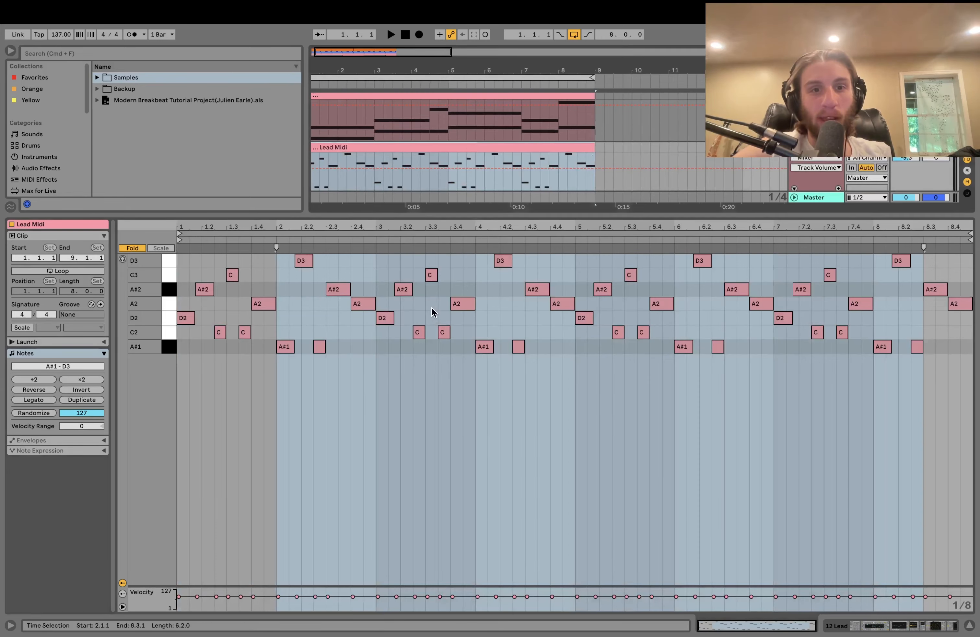
scroll(394, 187, "down", 3)
scroll(394, 186, "up", 3)
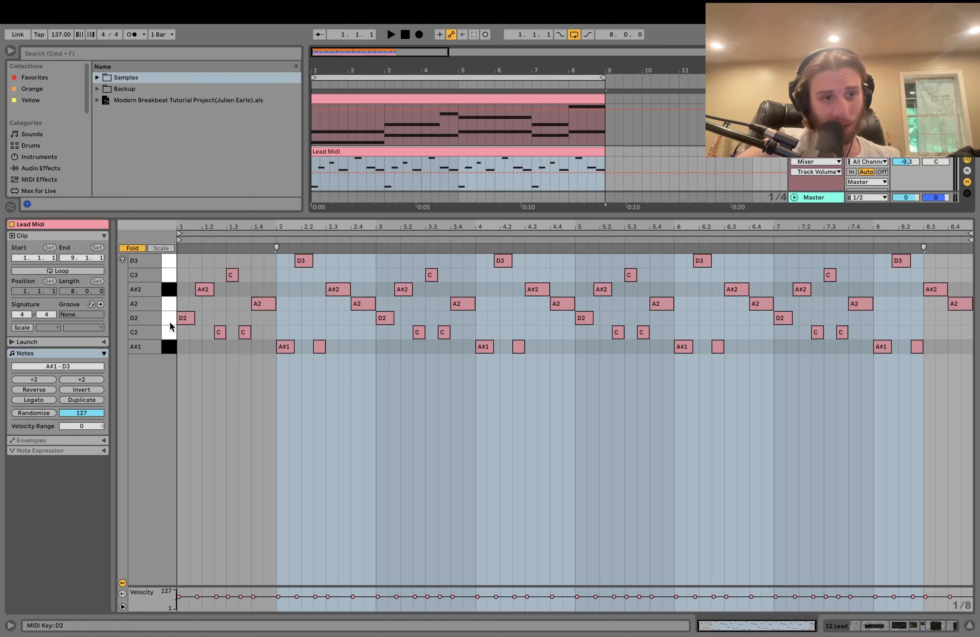
- Select the lead notes from D2 to C3 and play the melody from bar 1
left_click_drag(170, 316, 170, 277)
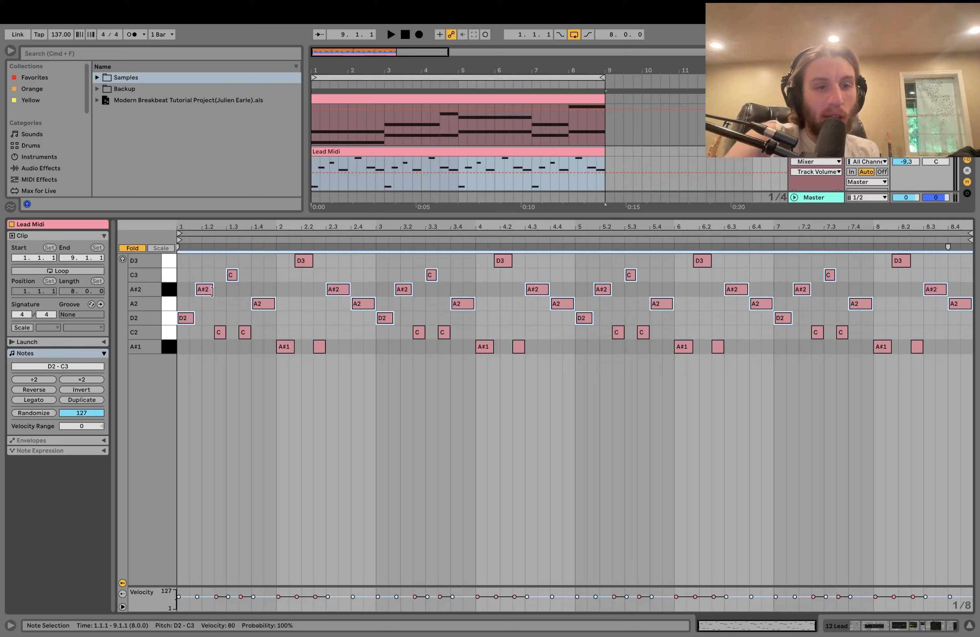
key("space")
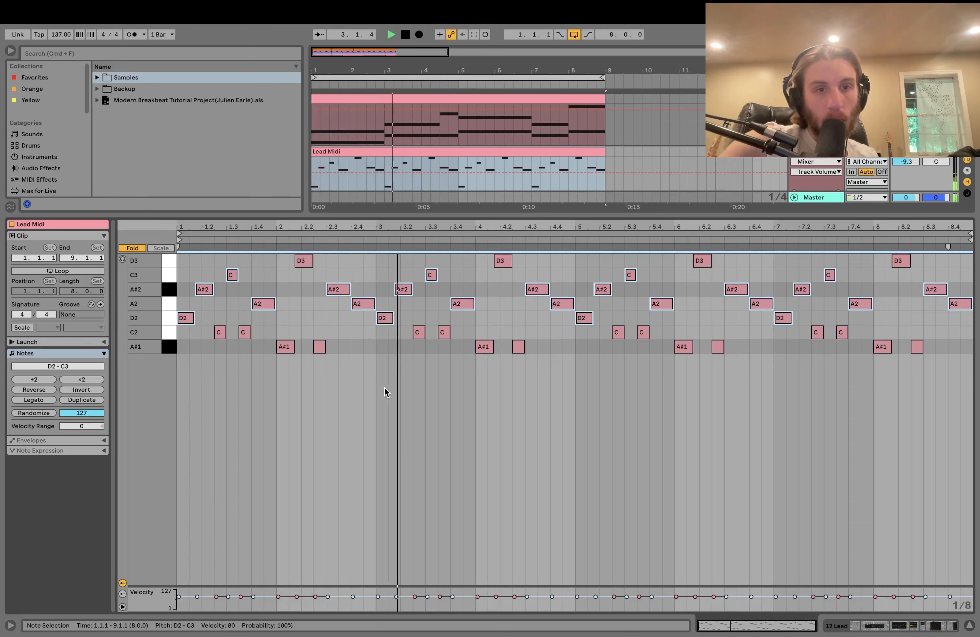
key("space")
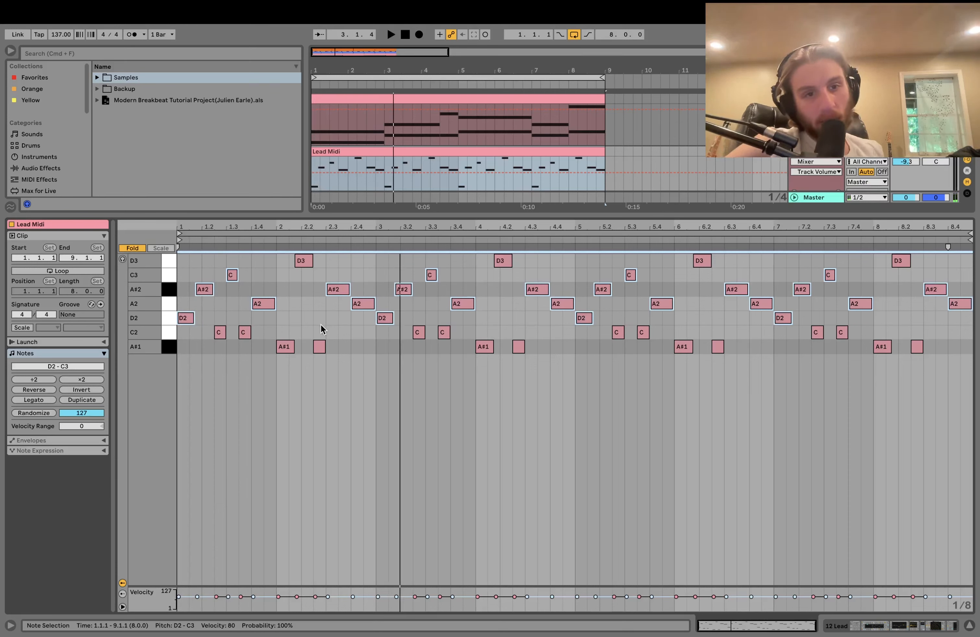
- Select the A2 note at 1.4 in the Lead Midi clip and play the lead around it twice
left_click(261, 304)
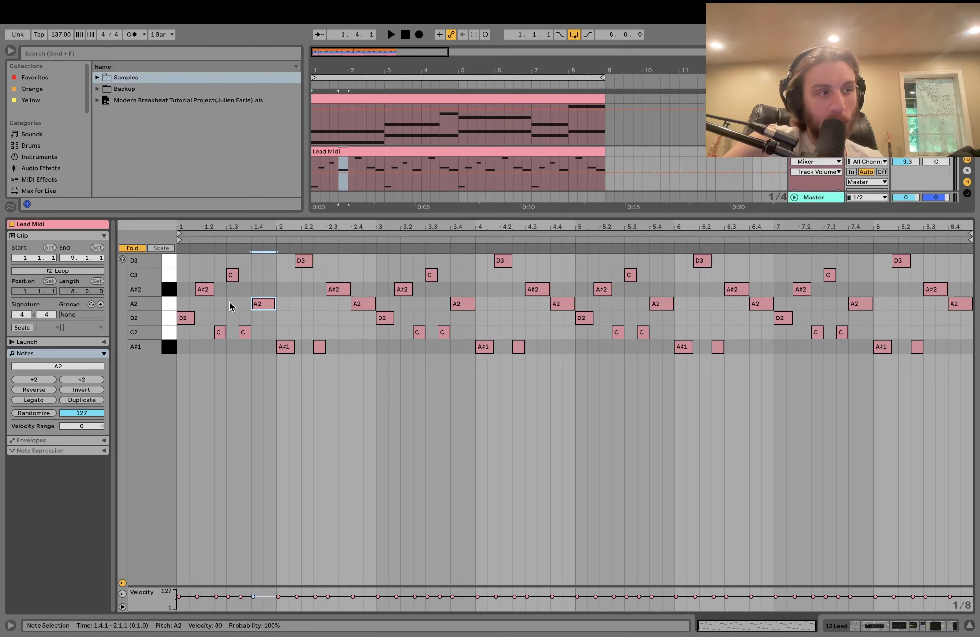
key("space")
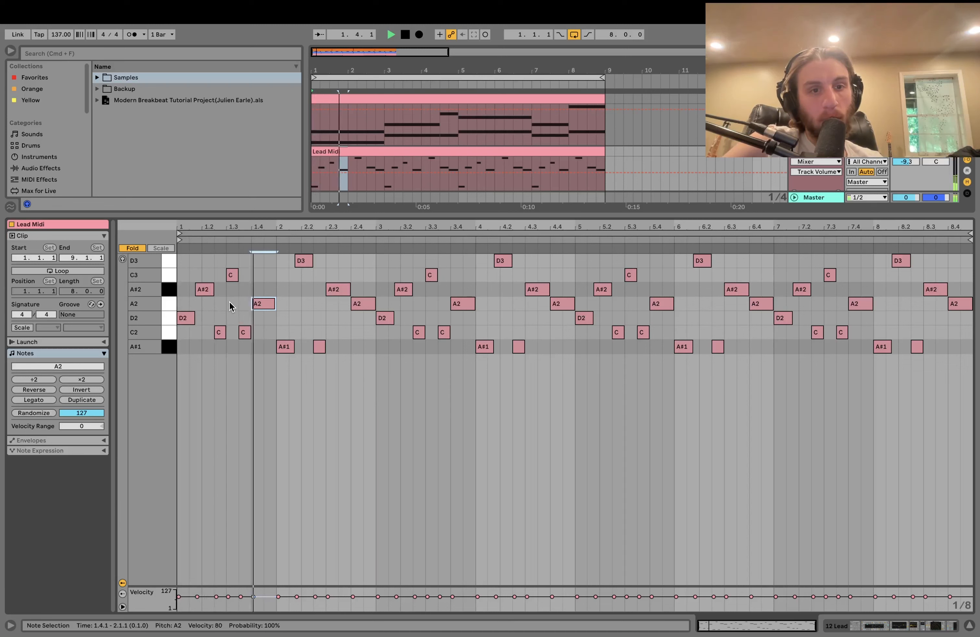
key("space")
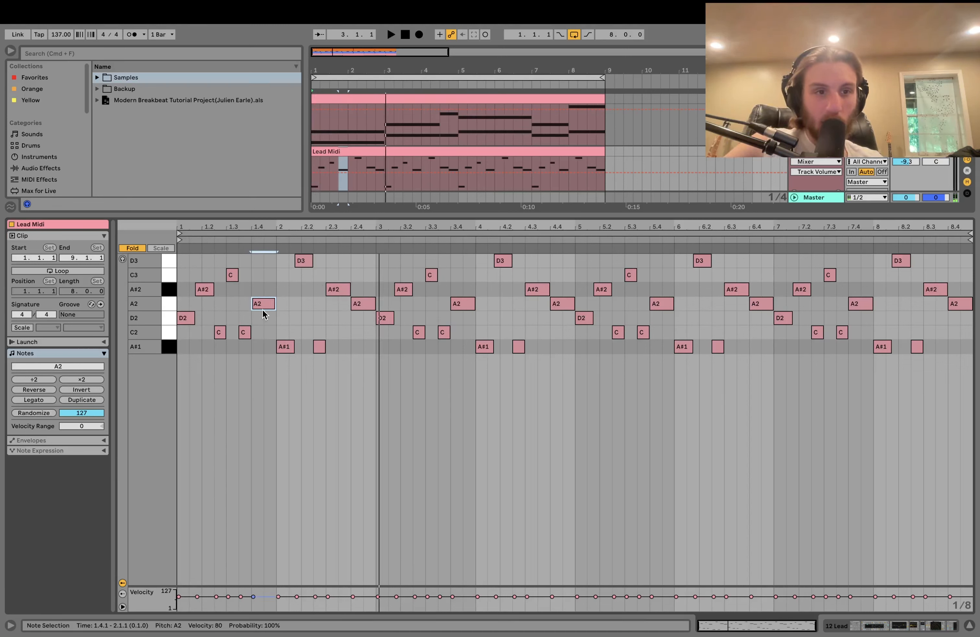
key("space")
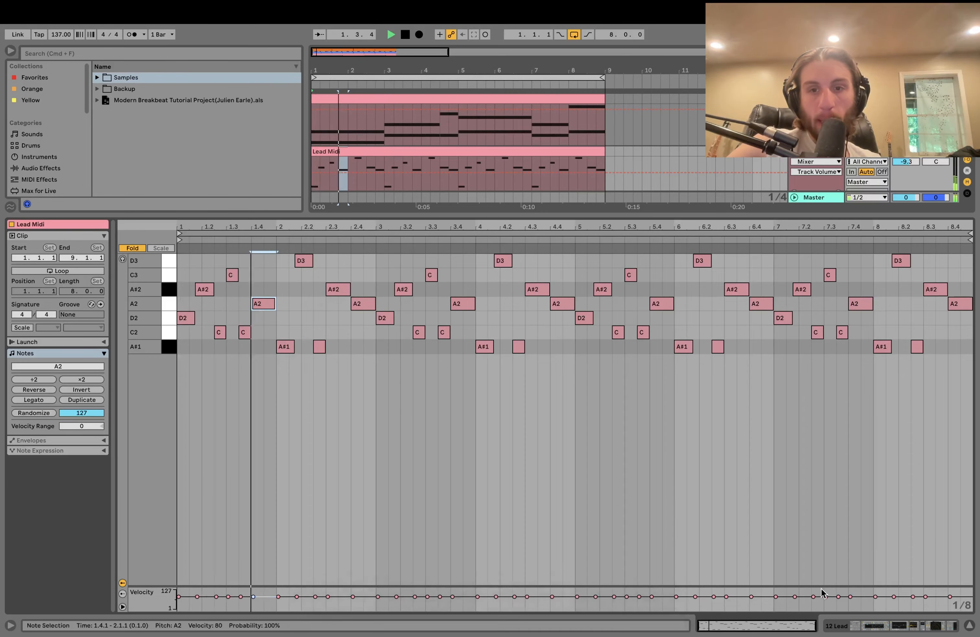
key("space")
- Return to the Lead track's device chain and show the Arpeggiator's Device On automation in the arrangement
left_click(856, 627)
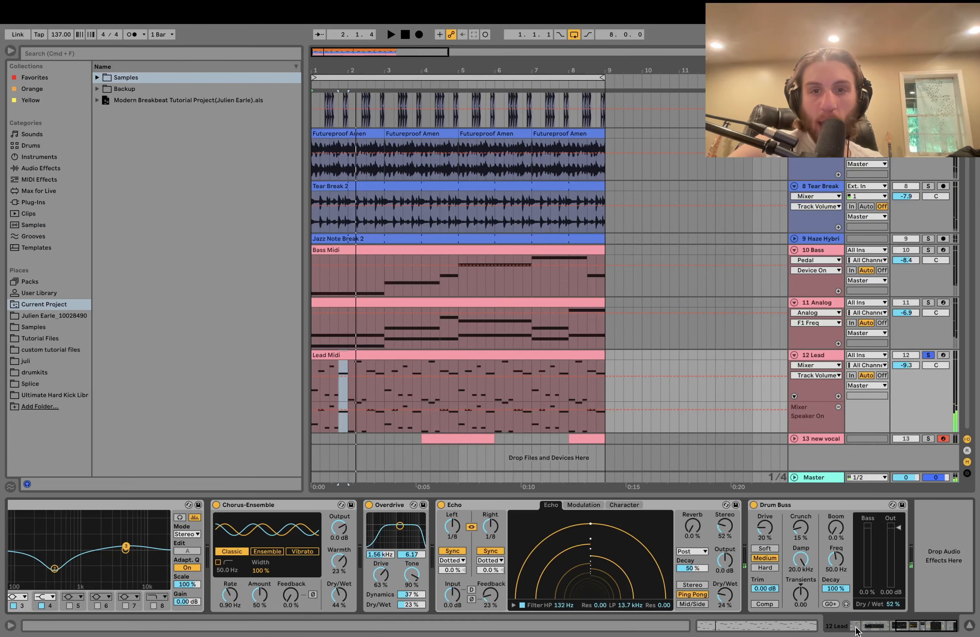
scroll(221, 529, "left", 10)
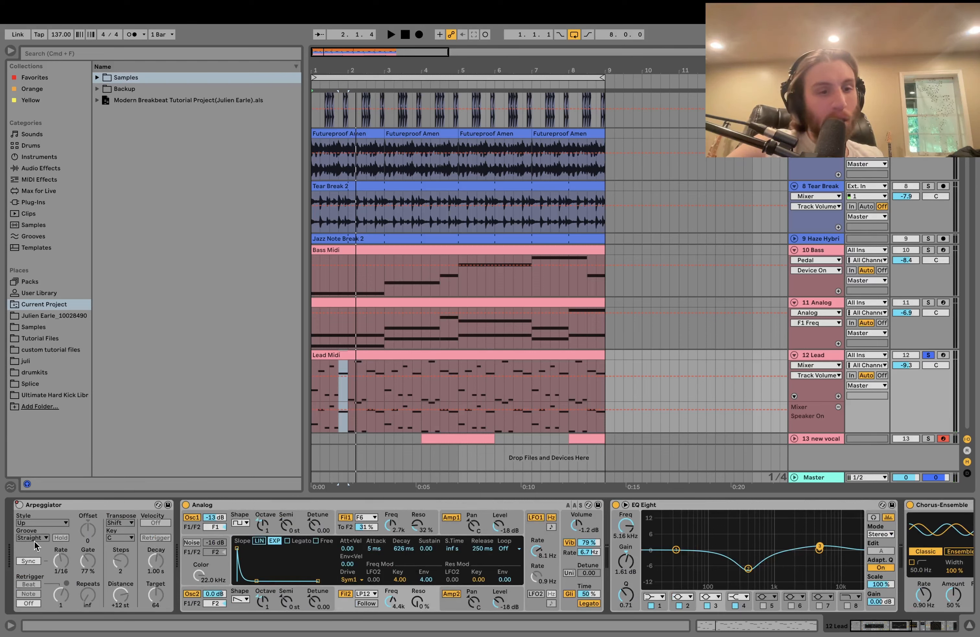
right_click(21, 511)
left_click(32, 514)
scroll(335, 347, "up", 2)
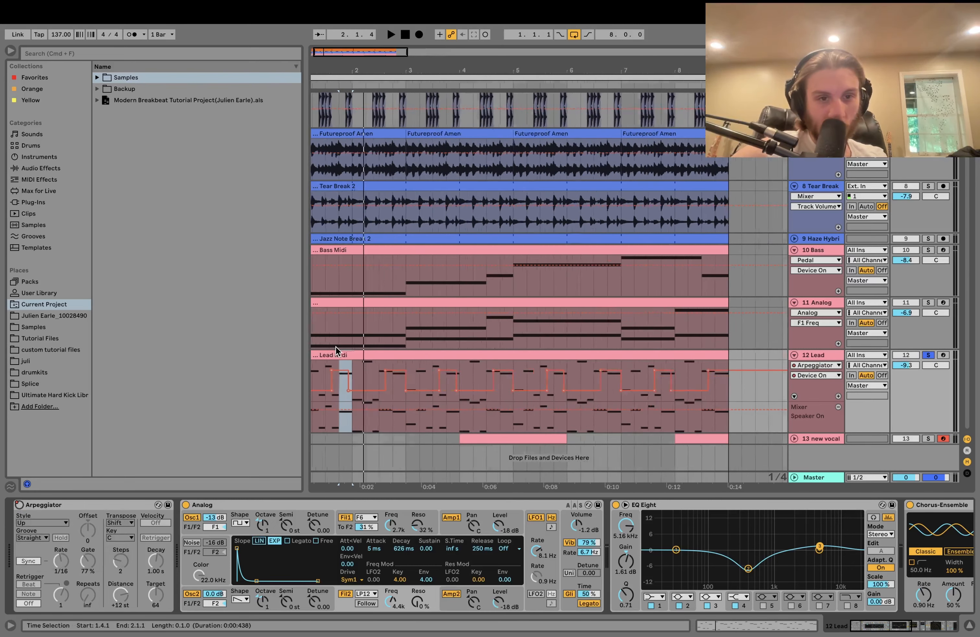
- Select the whole Lead Midi clip, enlarge its first bars and play the lead with its Arpeggiator automation
scroll(336, 347, "up", 5)
scroll(336, 347, "left", 2)
left_click(367, 356)
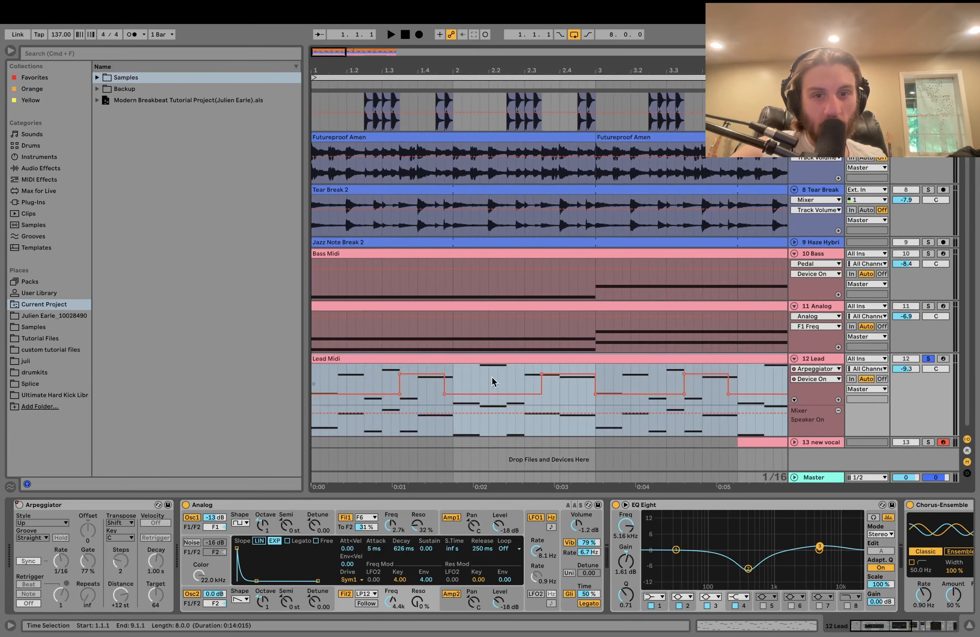
key("space")
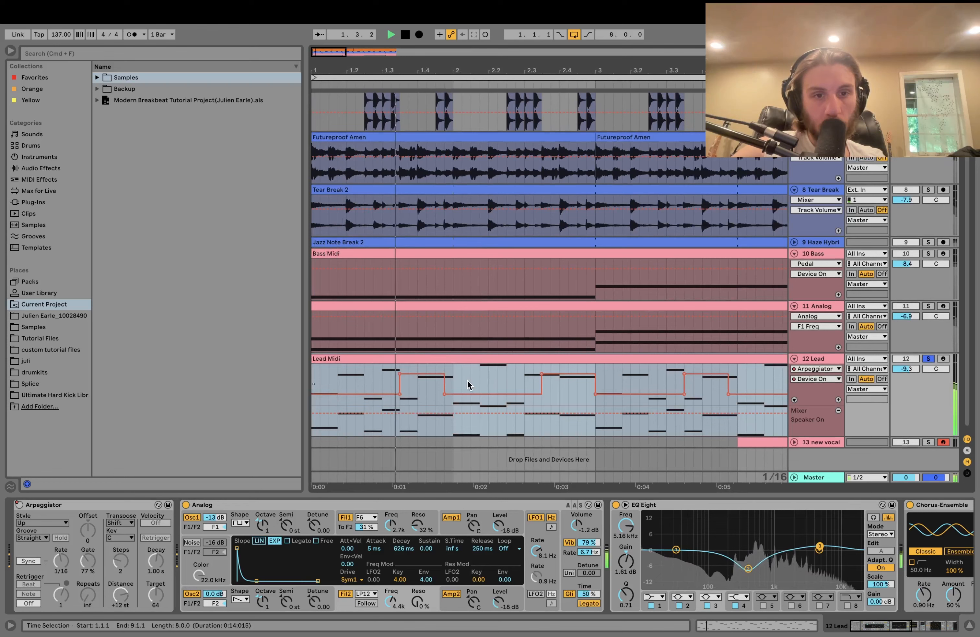
key("space")
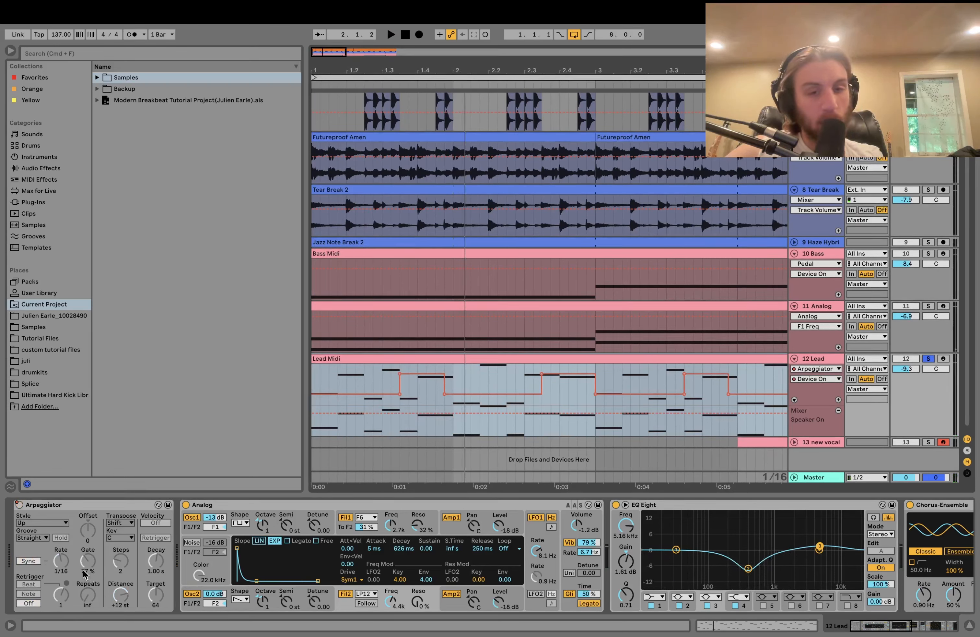
- Switch the Arpeggiator on and off during playback, then re-enable its automation and replay the lead
key("space")
left_click(19, 505)
left_click(19, 505)
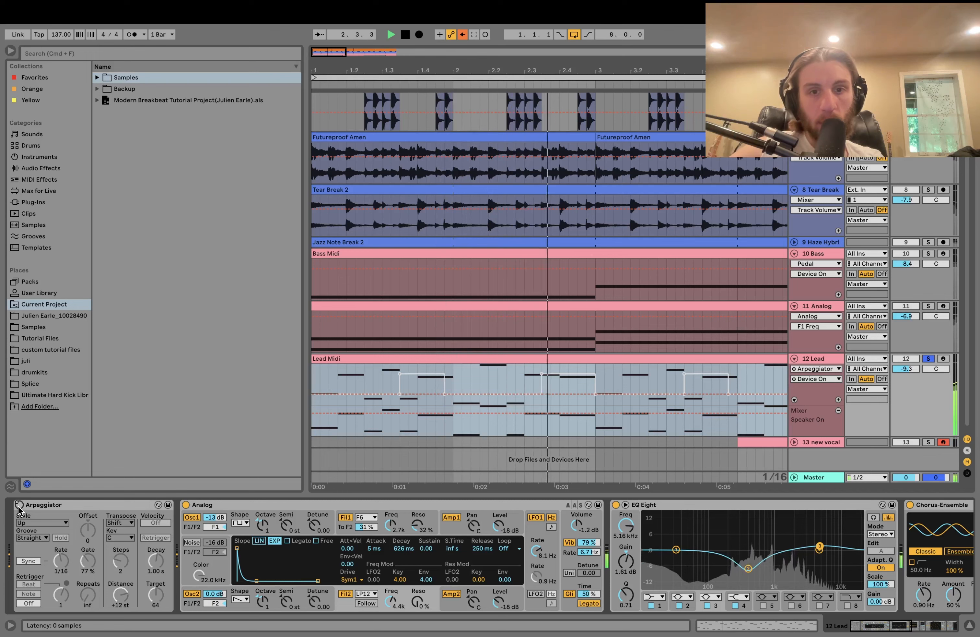
key("space")
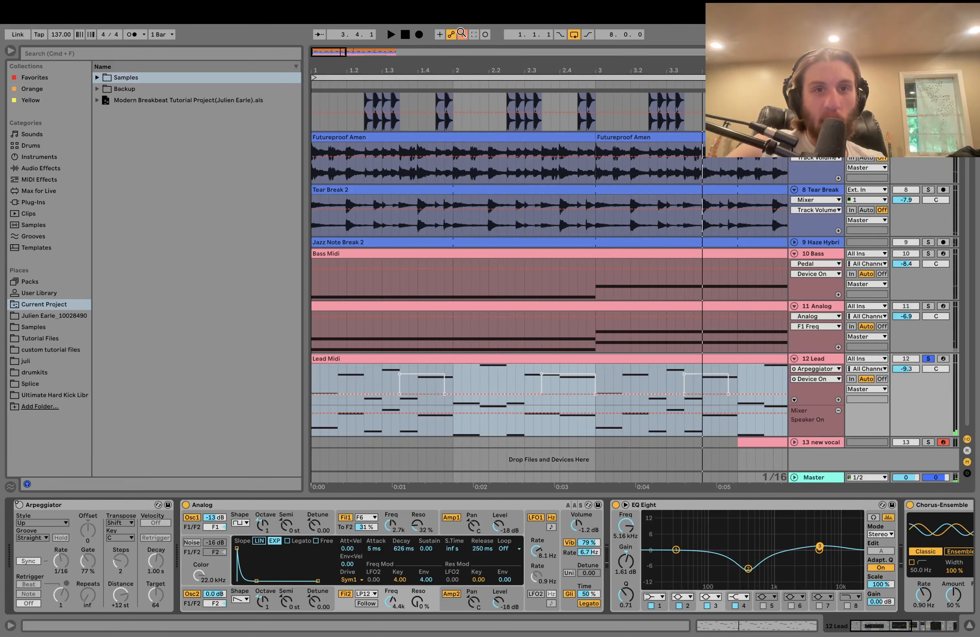
left_click(461, 33)
key("space")
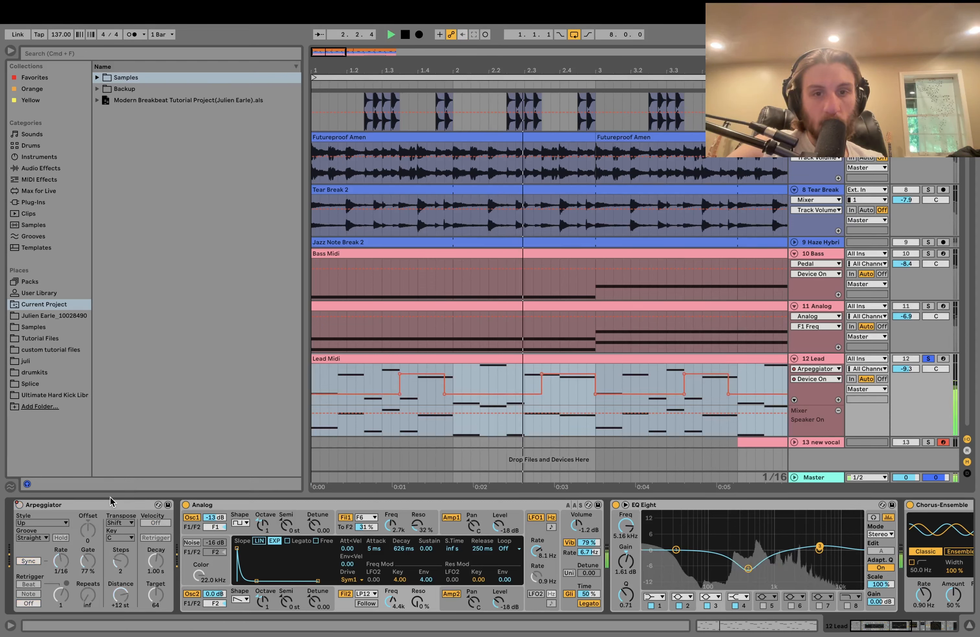
key("space")
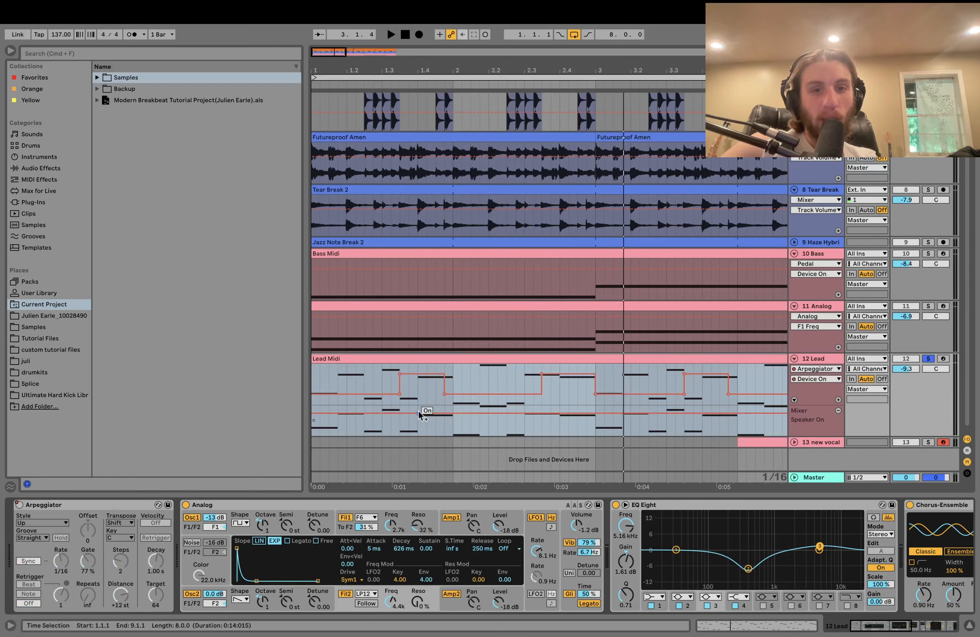
- Examine where the Arpeggiator's automation switches on and off in bar 1, selecting the range from 1.4.4 to 2.1.1
left_click(373, 384)
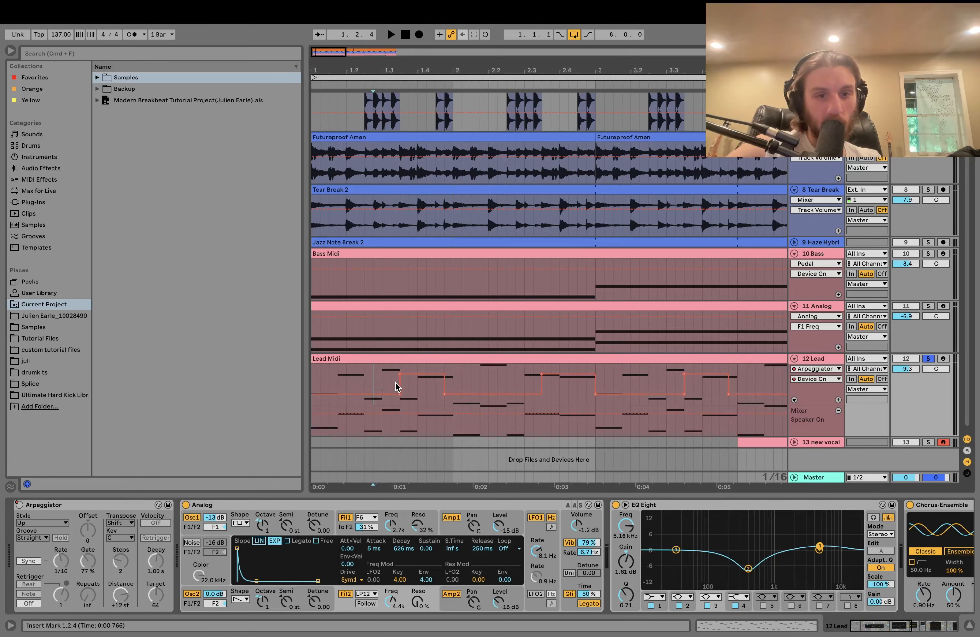
left_click_drag(400, 405, 451, 406)
left_click(447, 402)
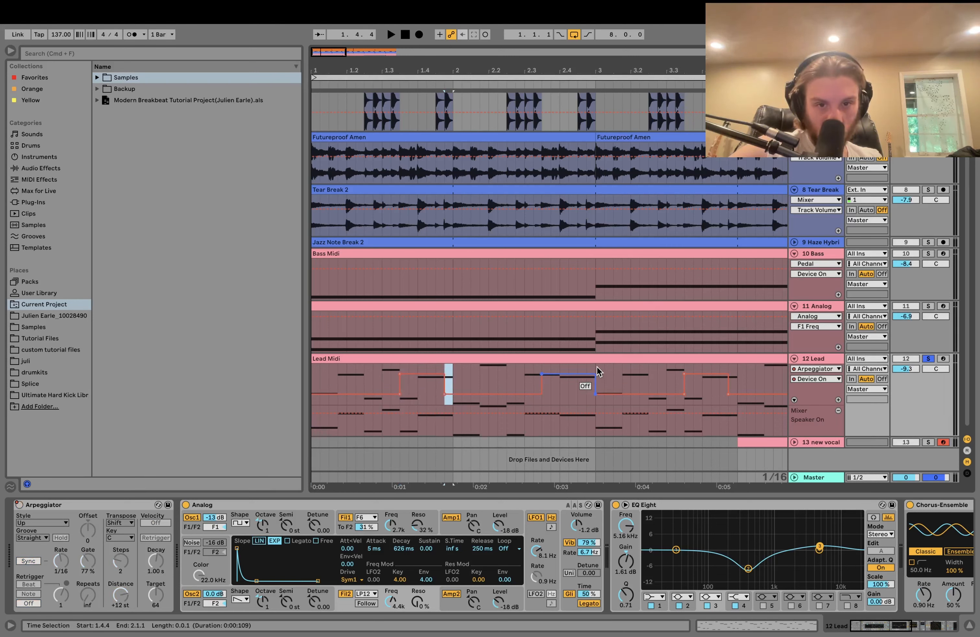
- Highlight the Arpeggiator automation from 2.3.1 to 3.1.1, then select the whole Lead Midi clip and play it twice
left_click_drag(525, 383, 598, 383)
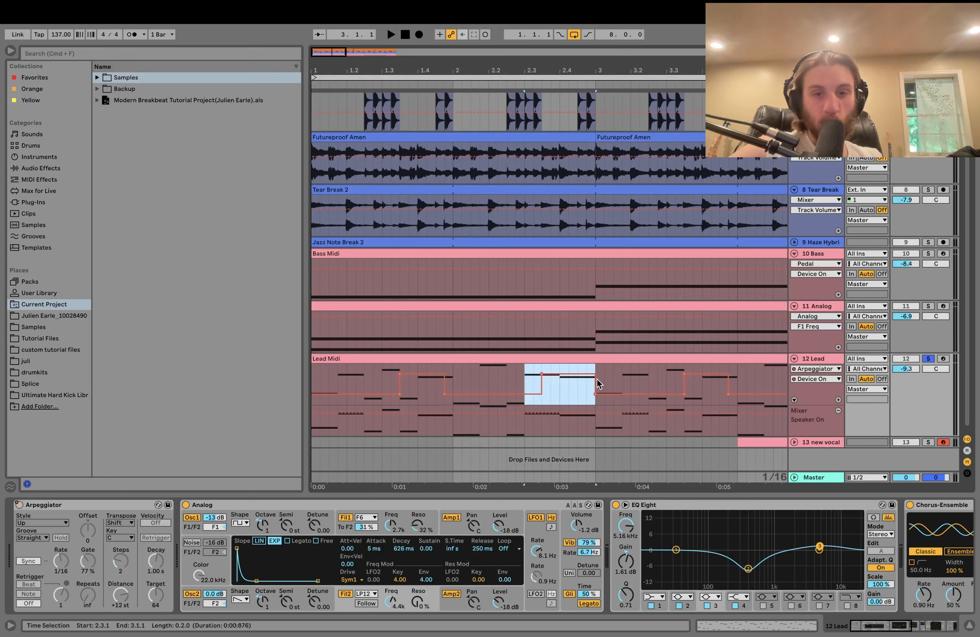
left_click(418, 359)
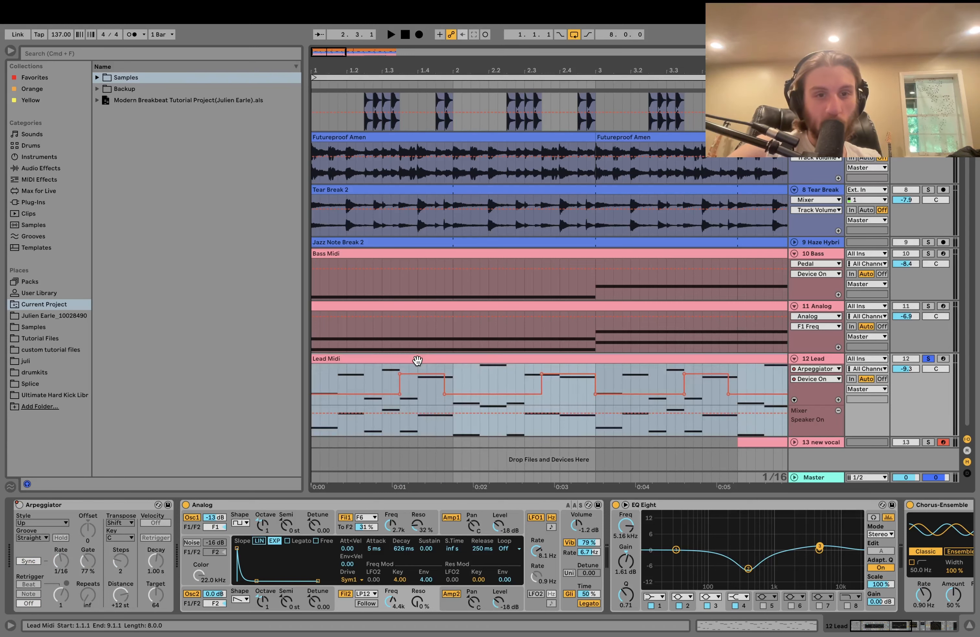
key("space")
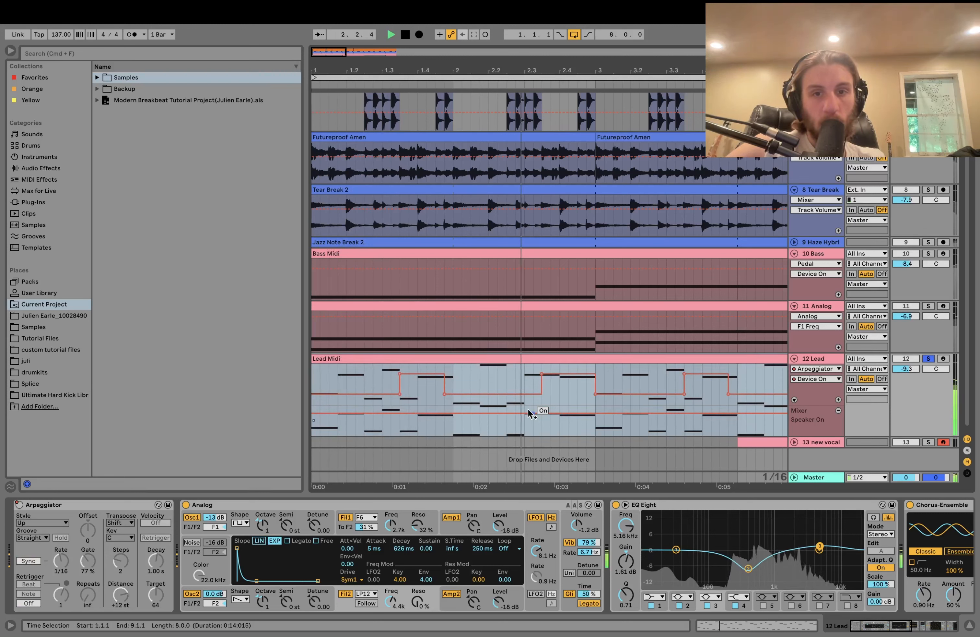
key("space")
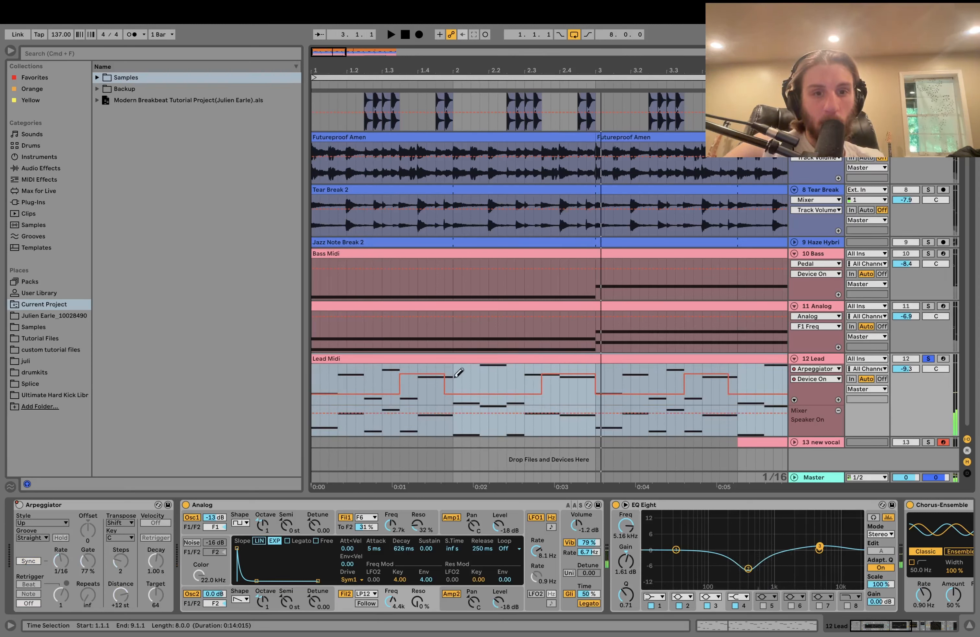
key("space")
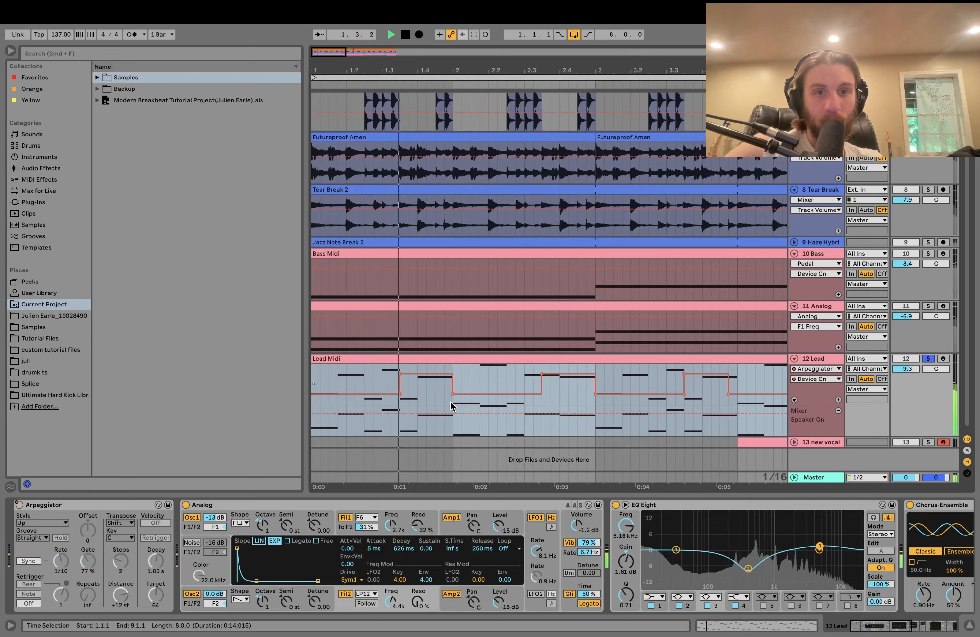
key("space")
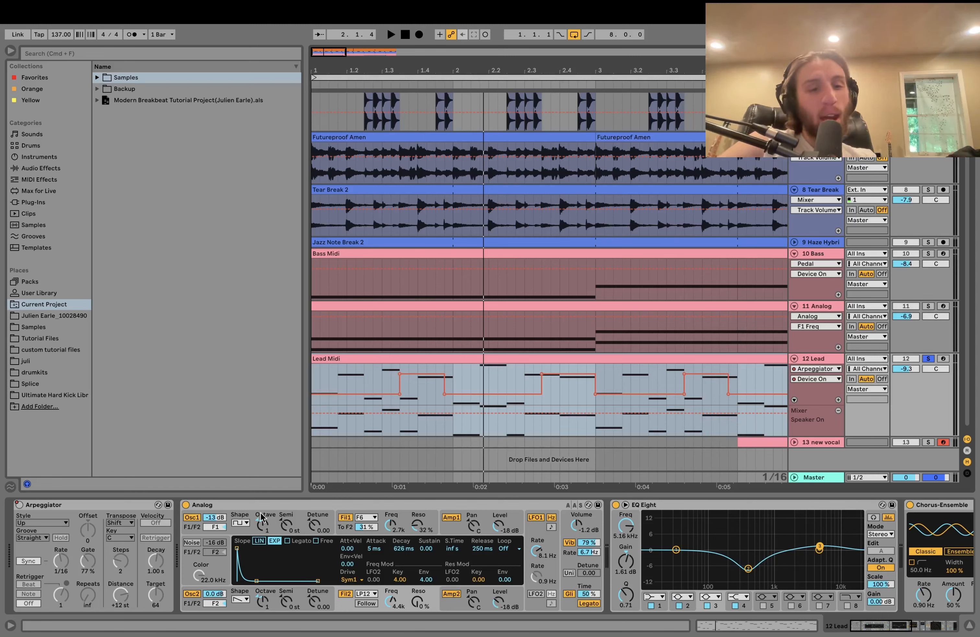
- Examine the Lead Analog synth's oscillator 1 and oscillator 2 settings and its Filter 1 envelope
left_click(241, 532)
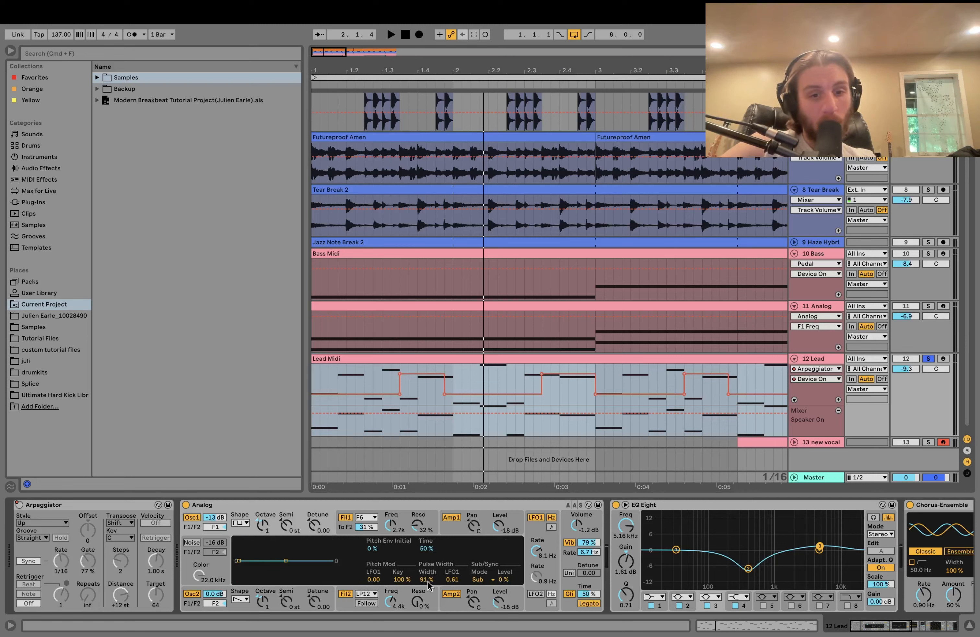
left_click(296, 594)
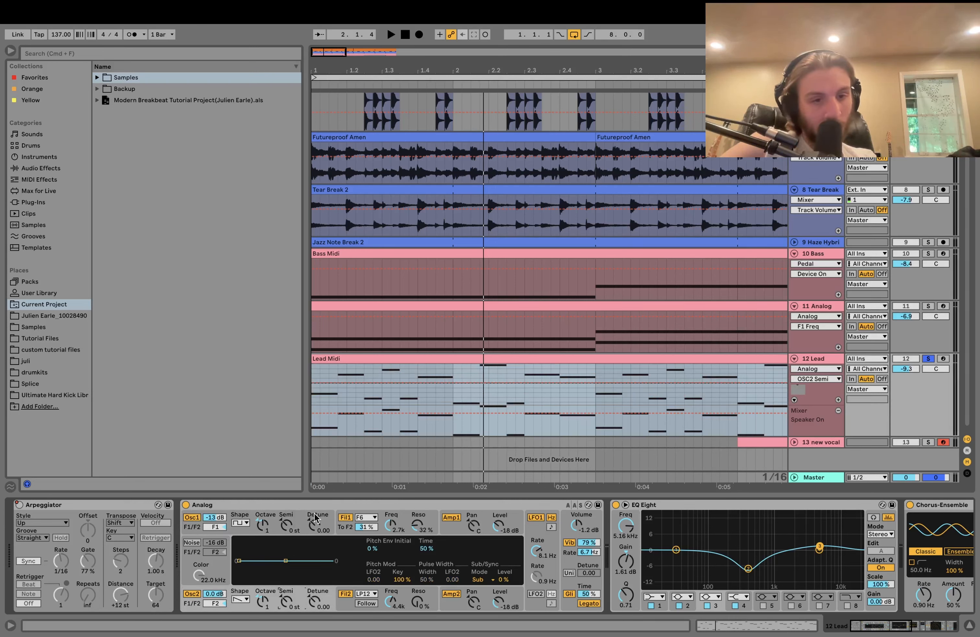
left_click(338, 530)
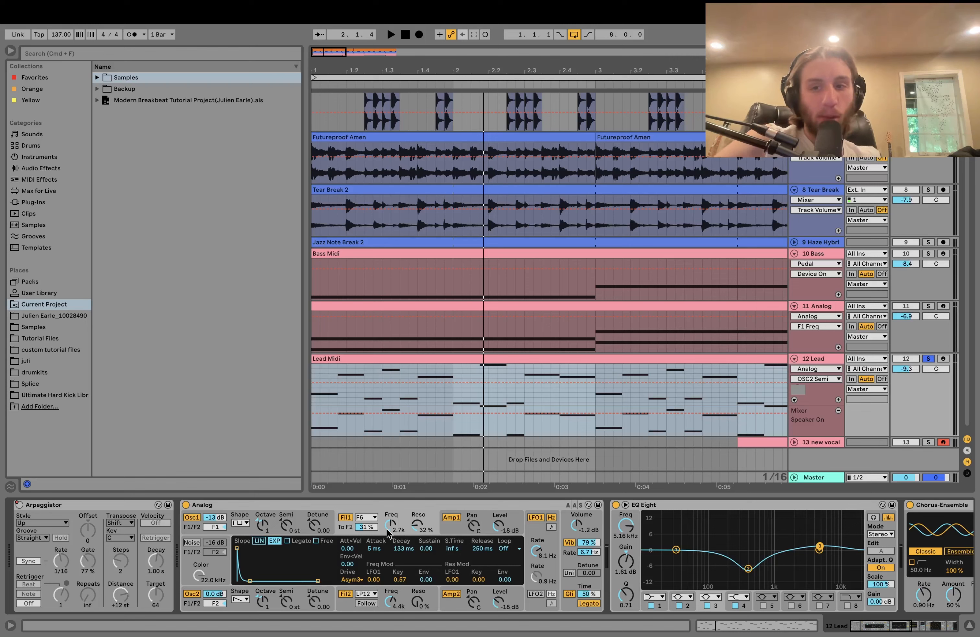
- Play the lead while switching Analog's Filter 1 off, then switch the filter back on and replay
key("space")
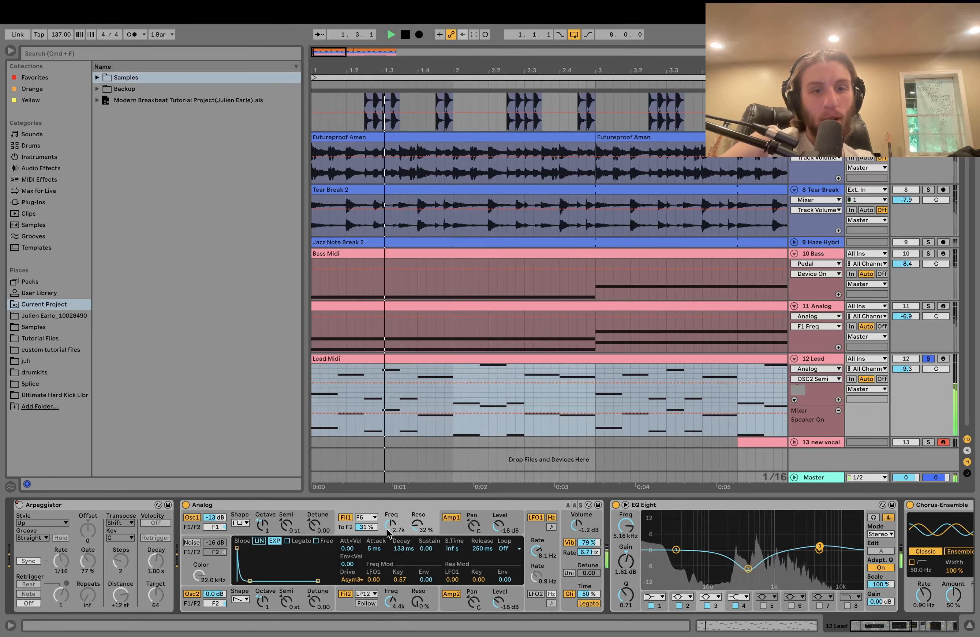
left_click(346, 518)
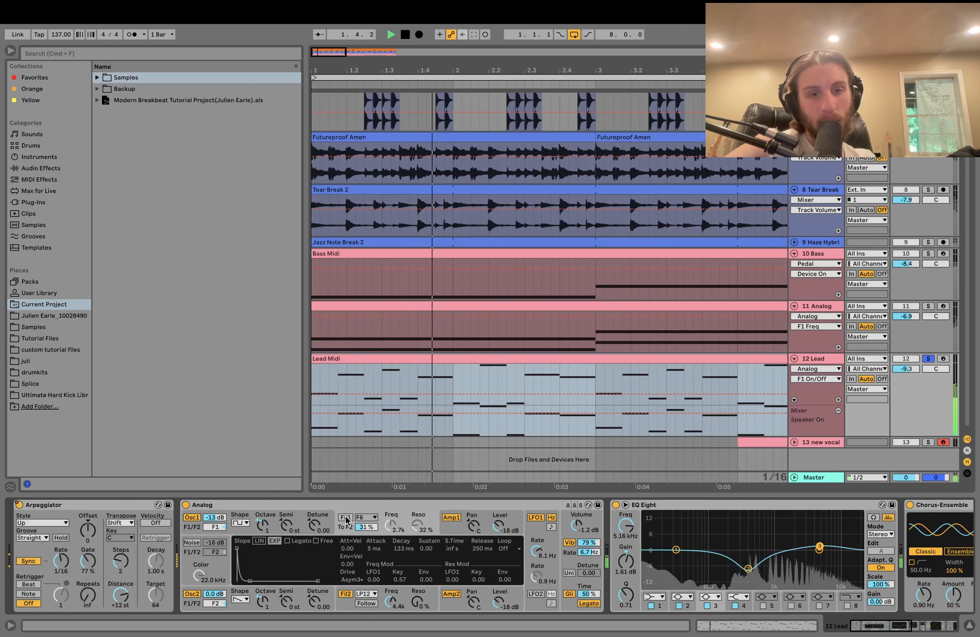
key("space")
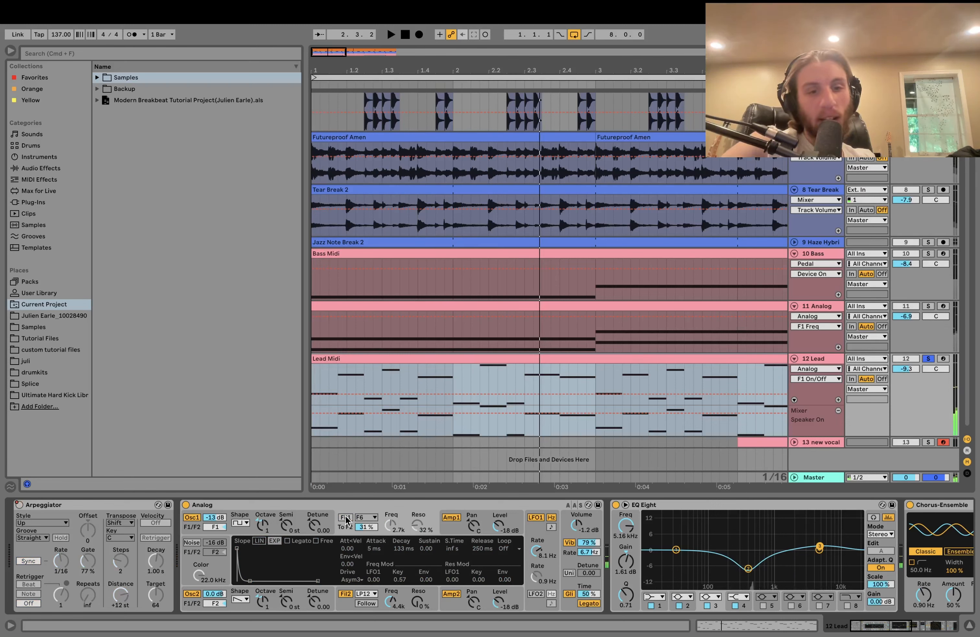
left_click(346, 518)
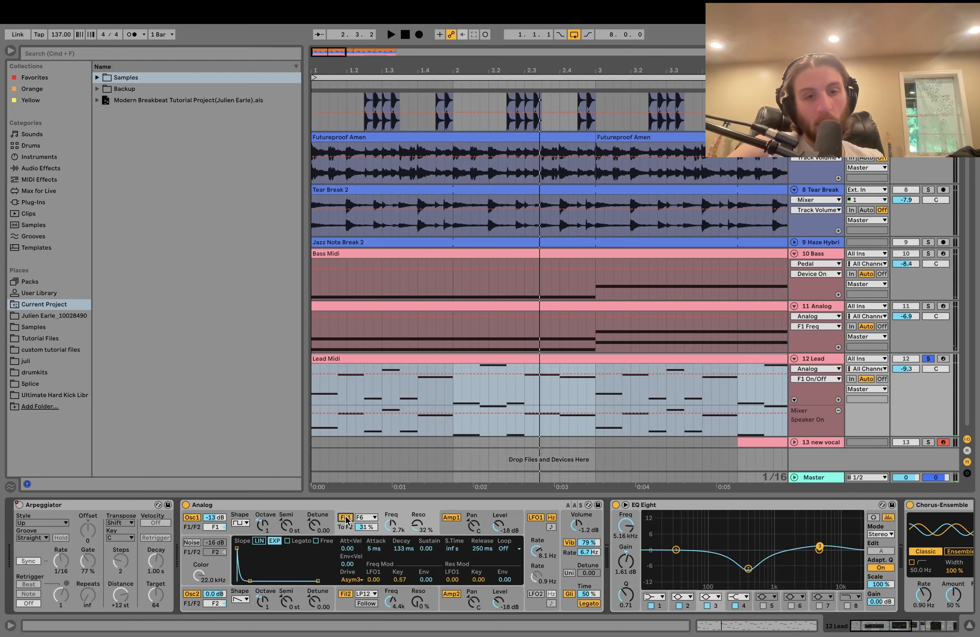
key("space")
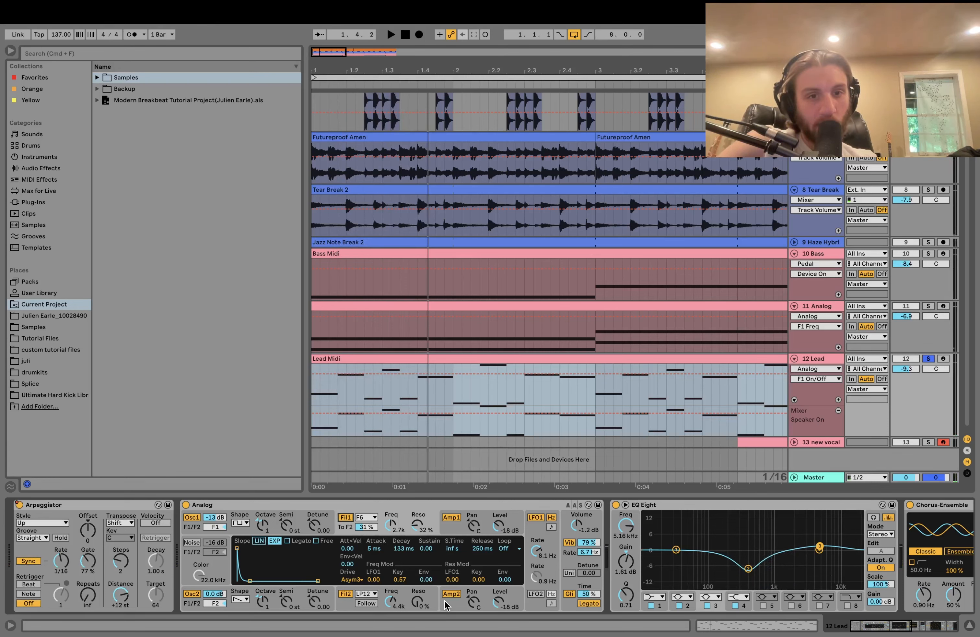
- Examine Analog's Filter 2 frequency and envelope settings and play the lead
left_click(406, 592)
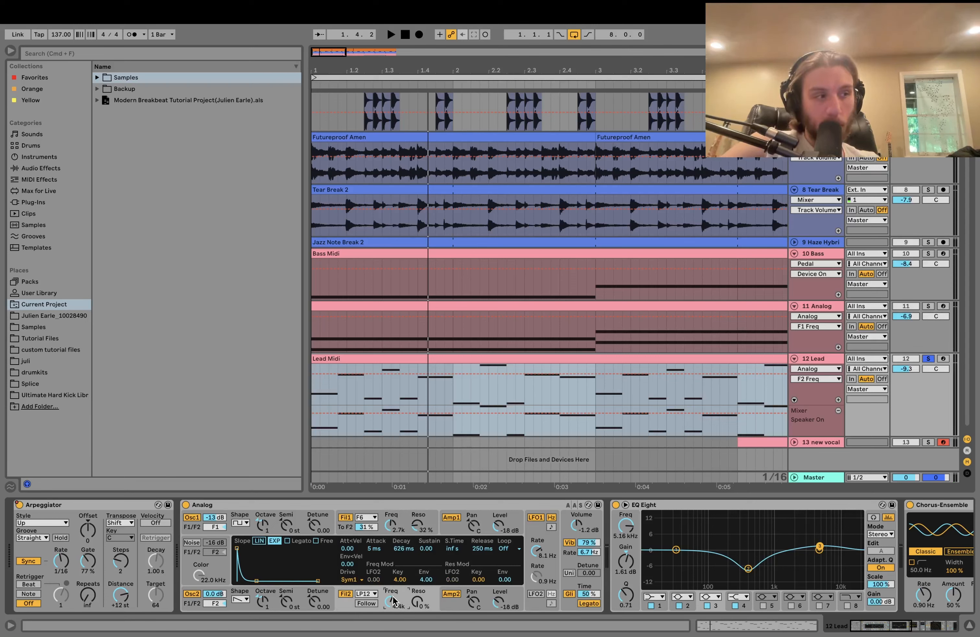
key("space")
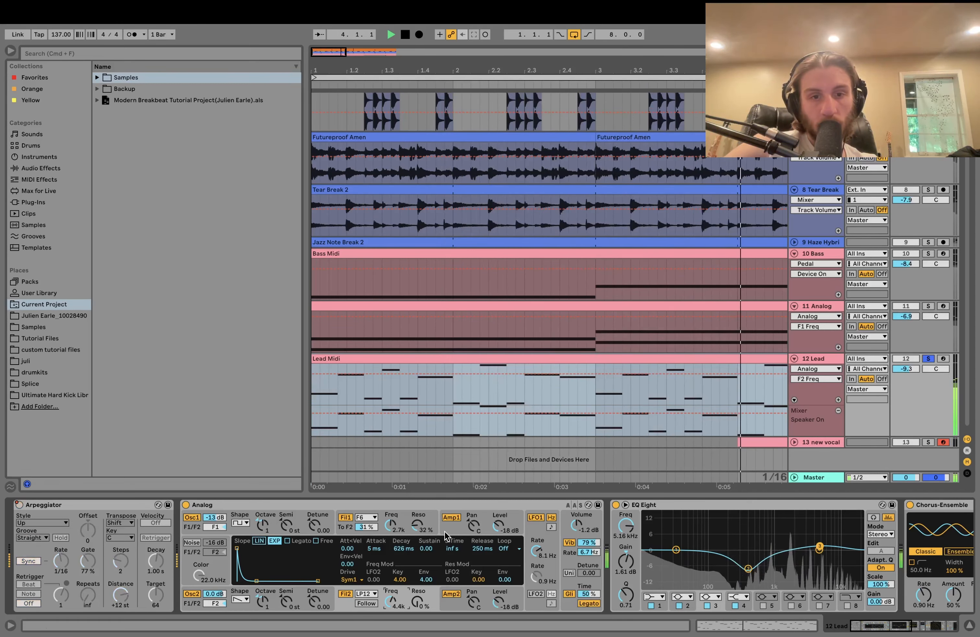
key("space")
- Bypass the Overdrive, Chorus-Ensemble and EQ Eight effects in the Lead track's device chain
scroll(525, 566, "right", 10)
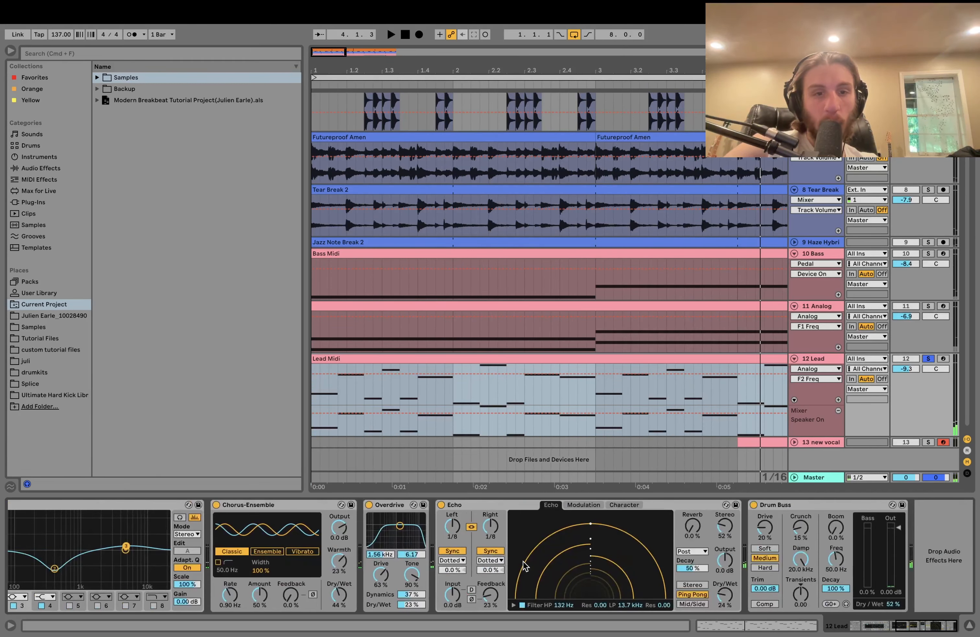
scroll(525, 566, "left", 2)
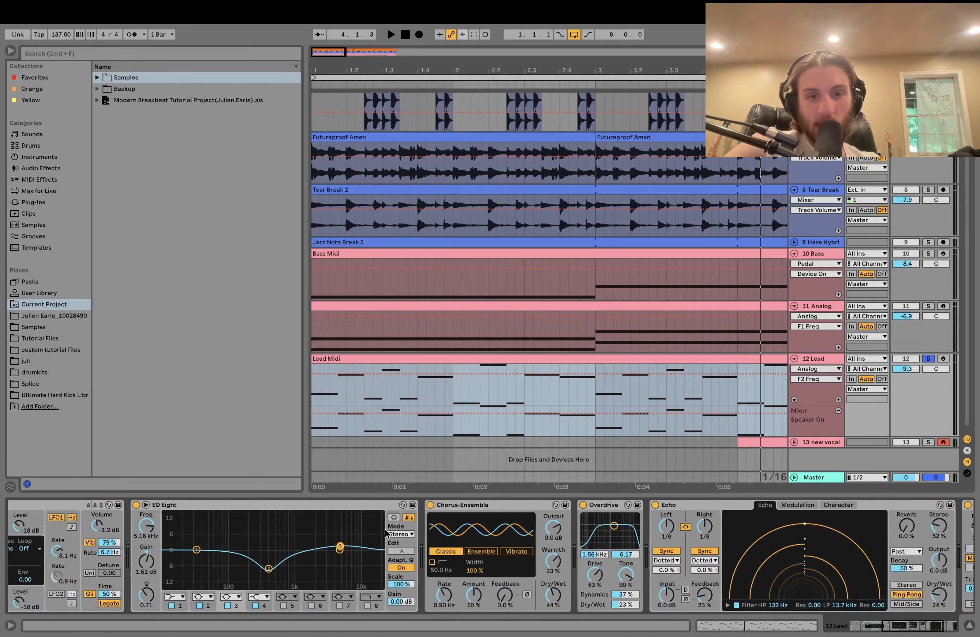
left_click(583, 505)
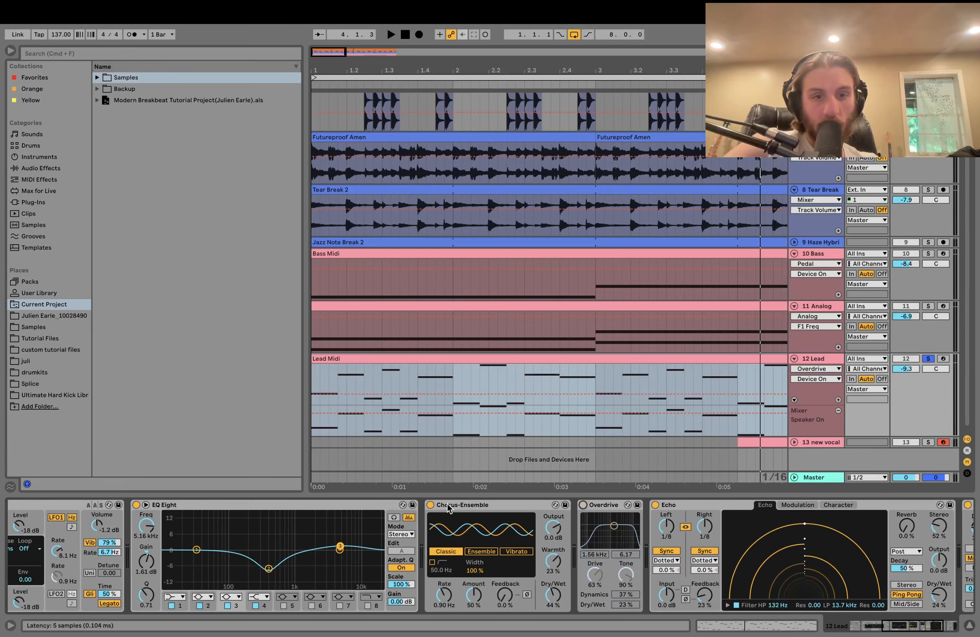
left_click(430, 505)
left_click(137, 505)
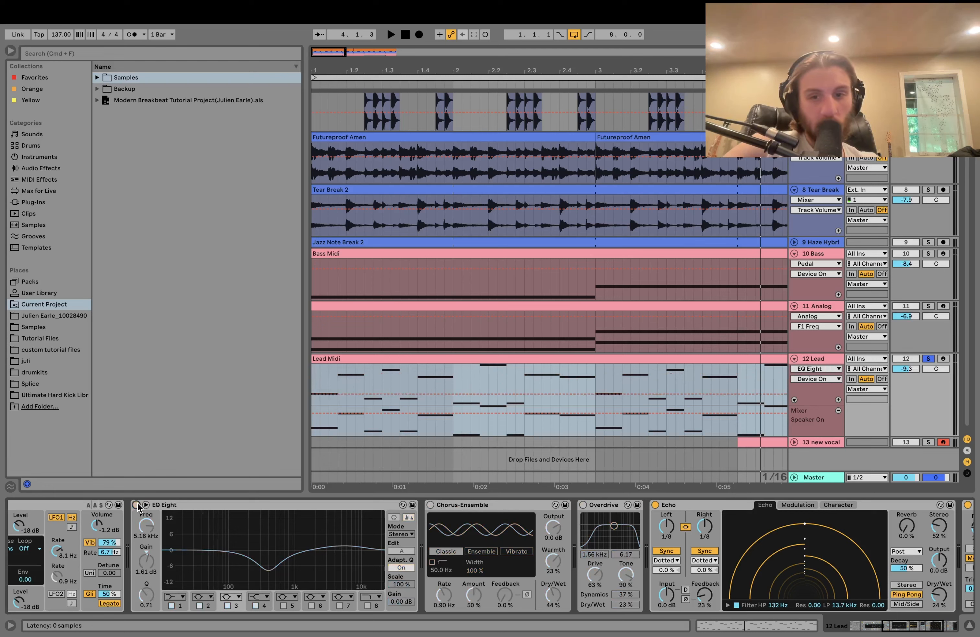
- Play the lead without the bypassed effects and switch Overdrive back on during playback
key("space")
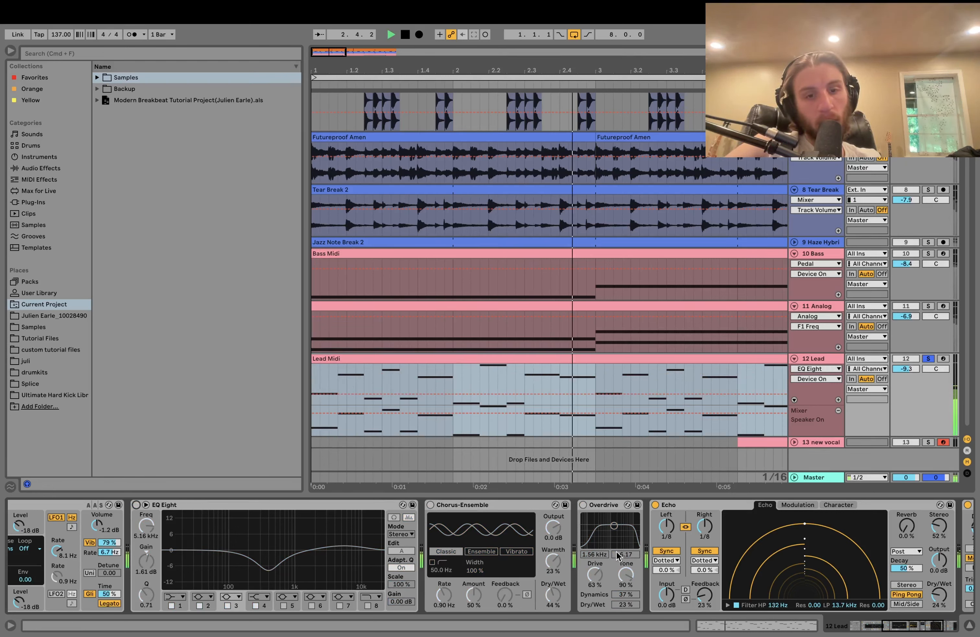
left_click(584, 504)
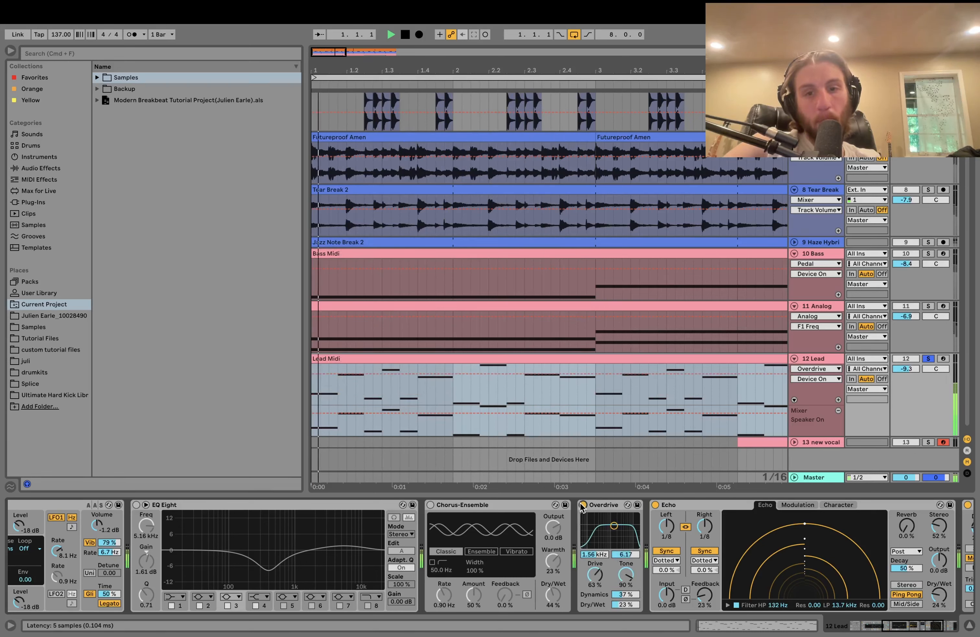
key("space")
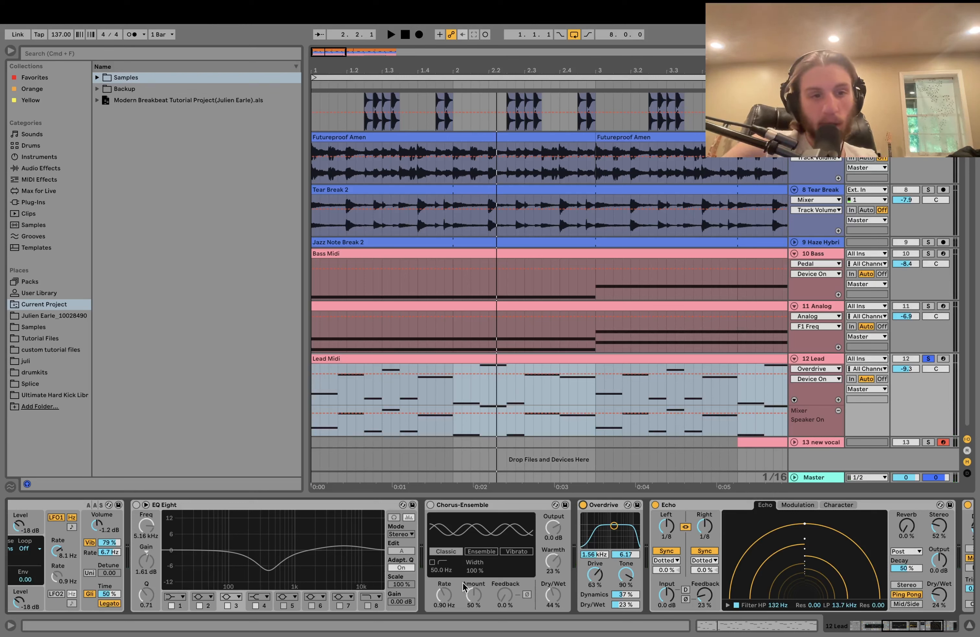
- Switch EQ Eight back on in the Lead chain and replay the lead to hear it
left_click(135, 504)
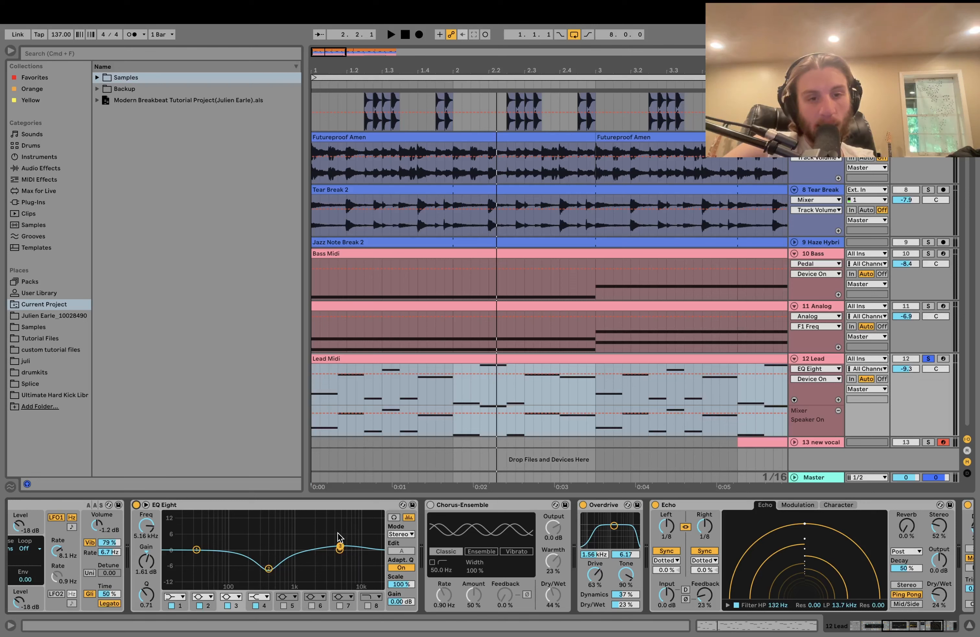
key("space")
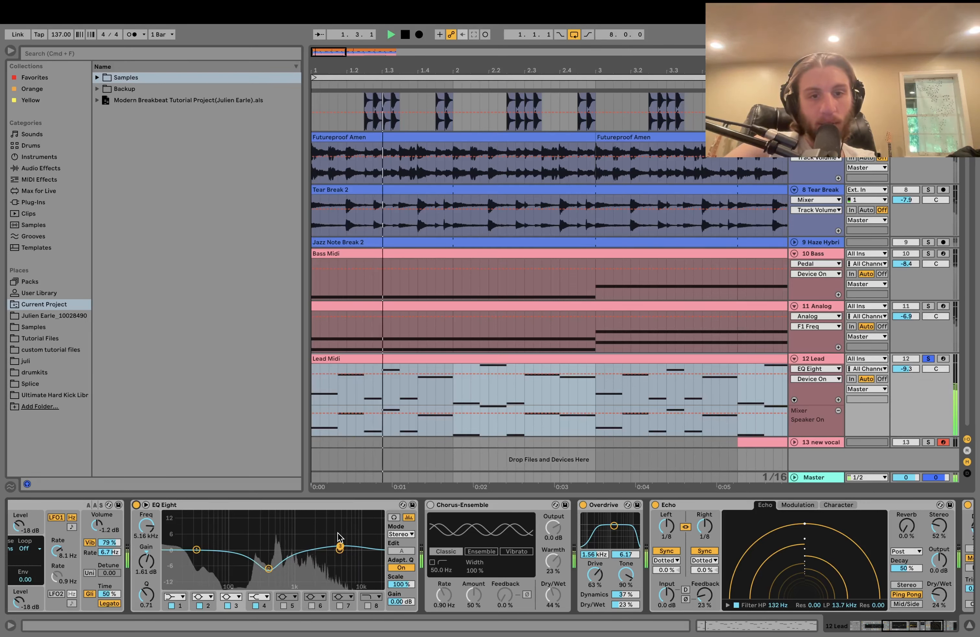
key("space")
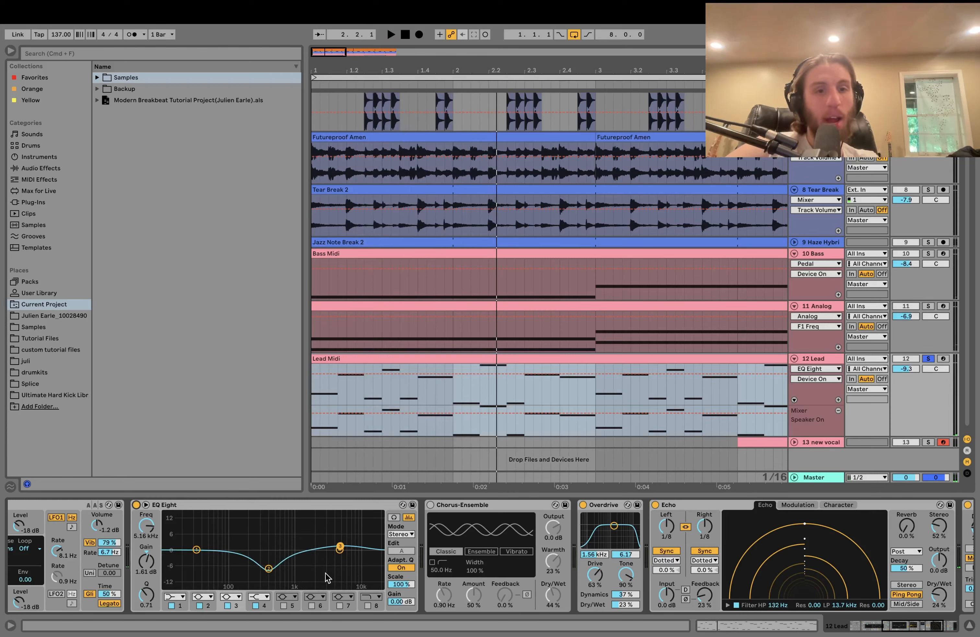
key("space")
key("space")
- Switch Chorus-Ensemble back on, show the Echo and Drum Buss devices in the chain and play the lead
left_click(430, 505)
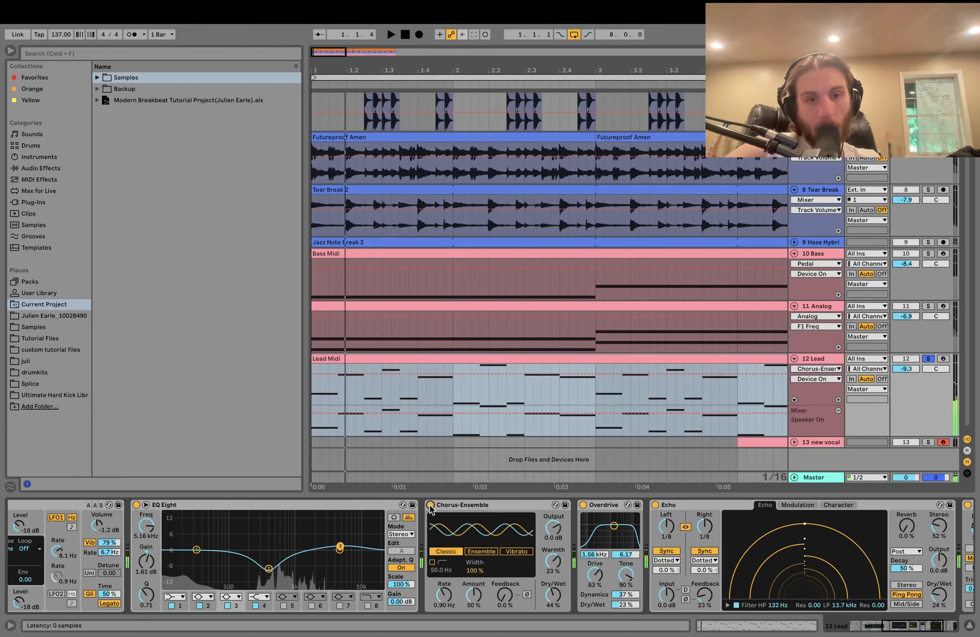
scroll(509, 538, "right", 5)
key("space")
key("space")
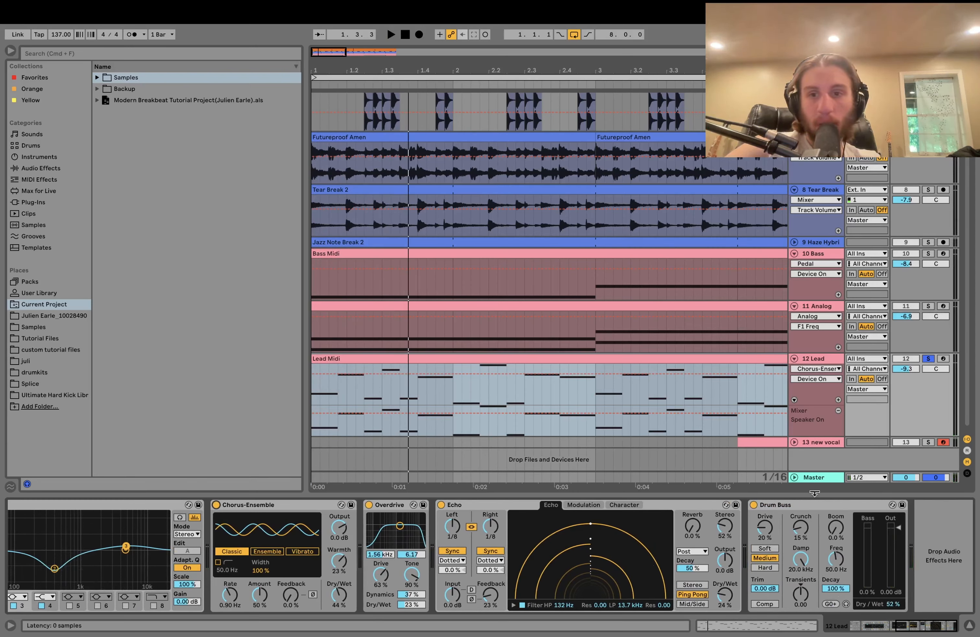
- Solo the new vocal track, select its clip at bar 4 and unfold the track
left_click(928, 442)
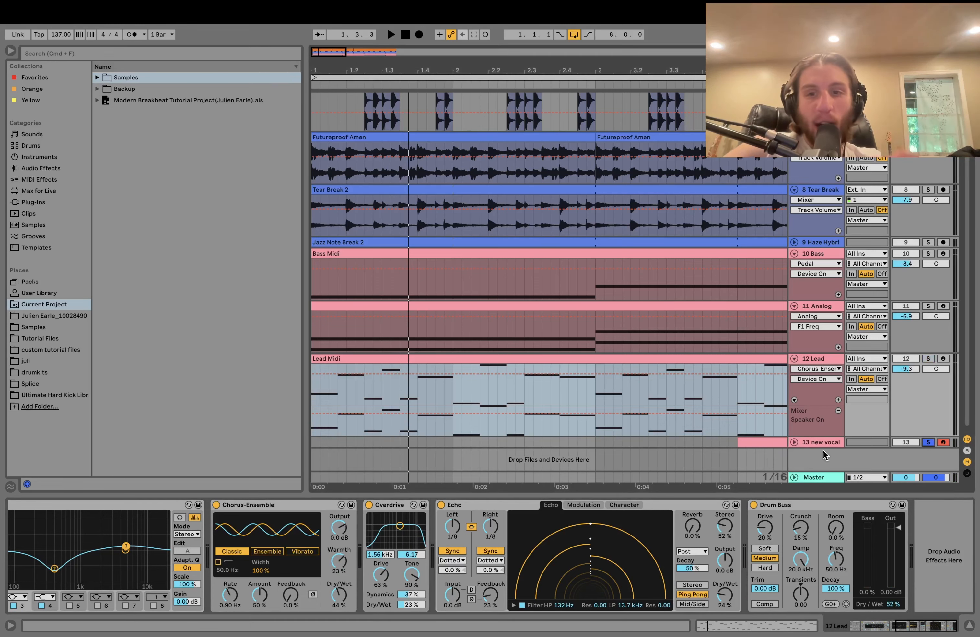
left_click(769, 442)
left_click(795, 442)
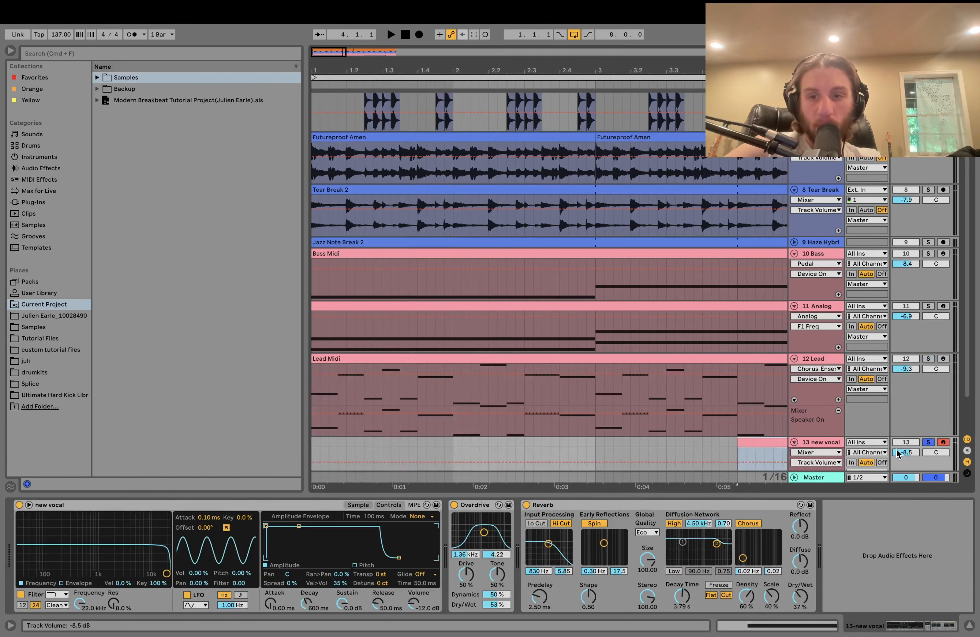
- Play the new vocal clip, raise its track volume to -4.3 dB and compare it soloed and in the full mix
key("space")
left_click_drag(898, 452, 897, 443)
left_click(930, 443)
left_click(929, 442)
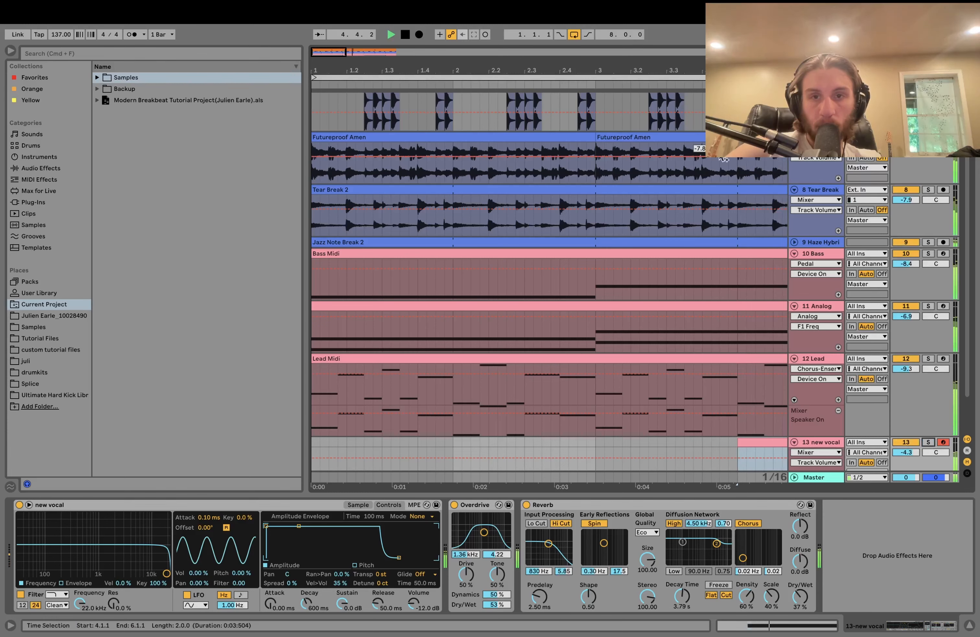
key("minus")
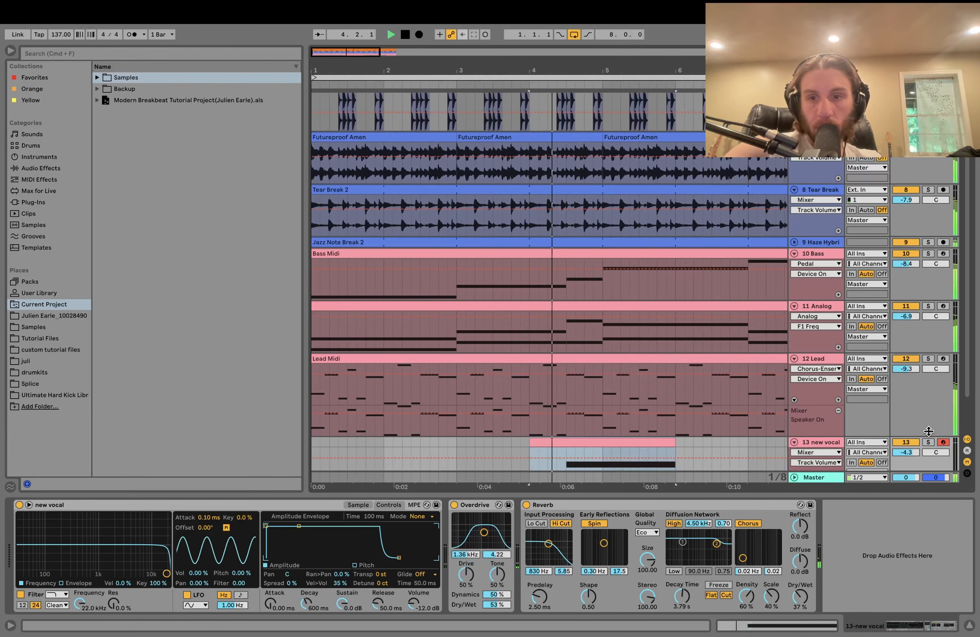
left_click(929, 442)
- Show the new vocal's sample waveform, view the clip's C#3 note and return to the track's device chain
left_click(369, 504)
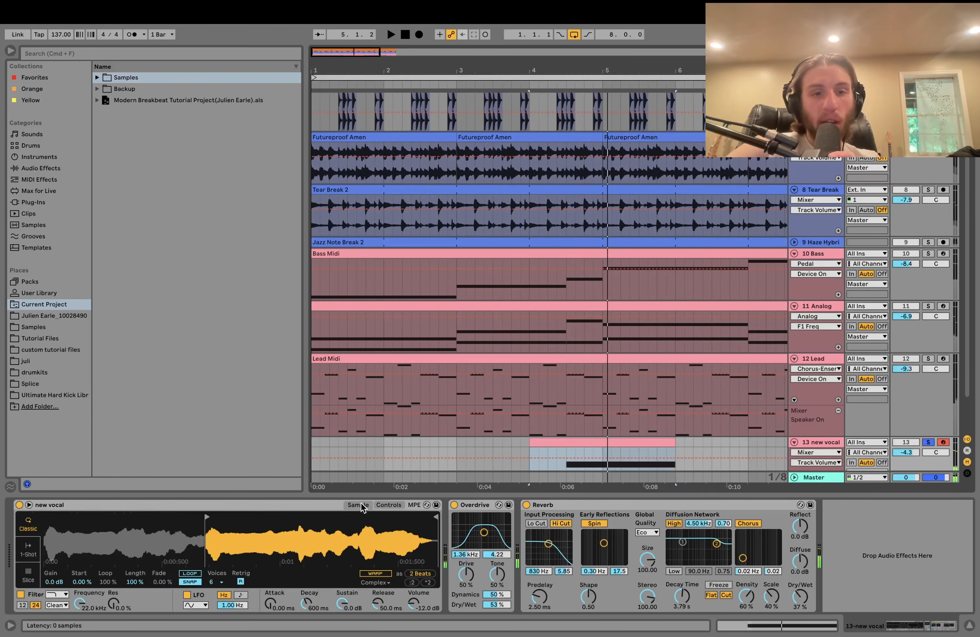
double_click(567, 448)
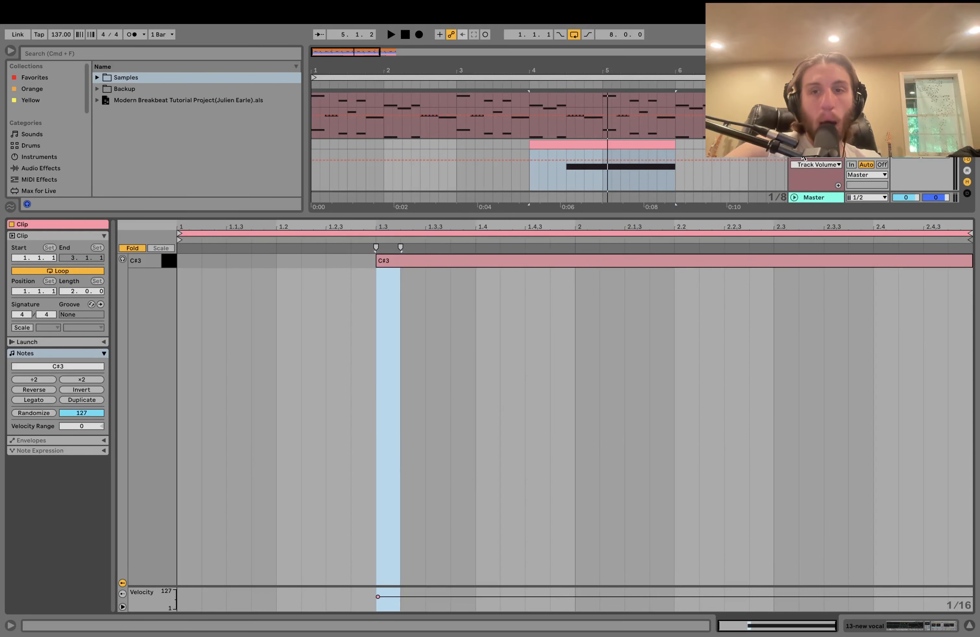
double_click(803, 146)
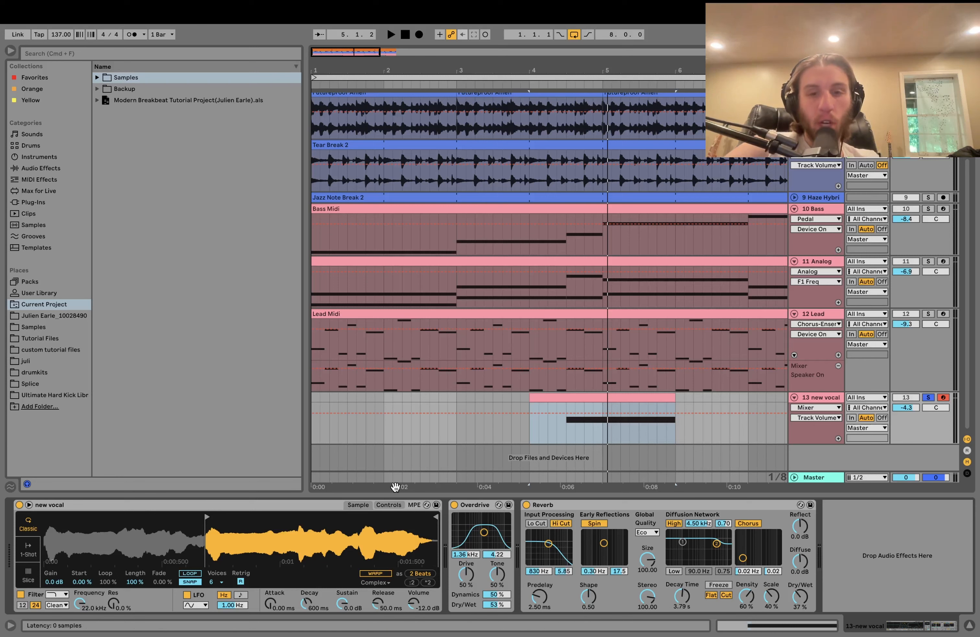
- Take the new vocal track out of solo and play its section from bar 4 in the full mix, stopping playback after listening
left_click(562, 436)
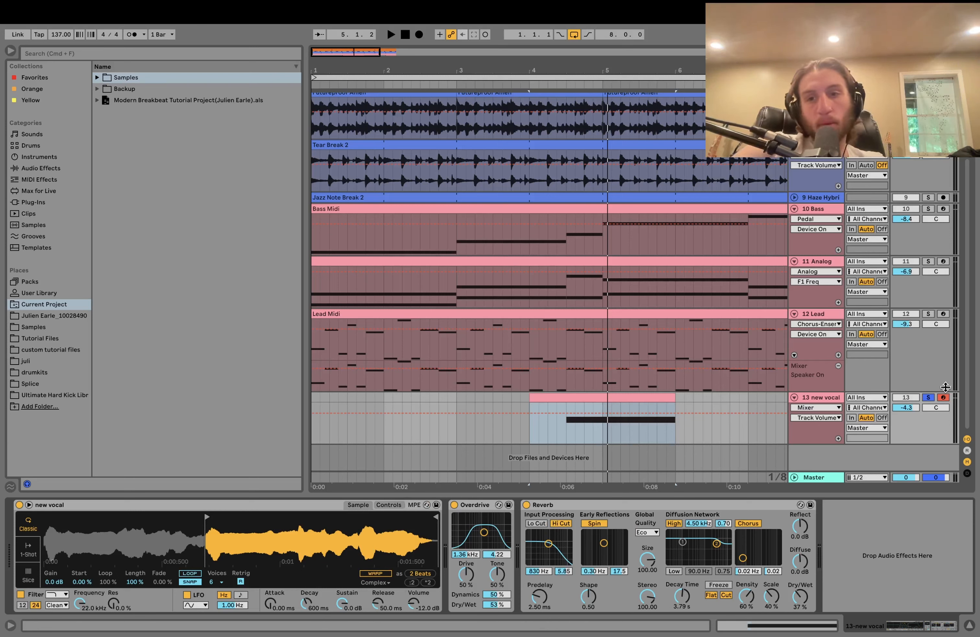
left_click(929, 397)
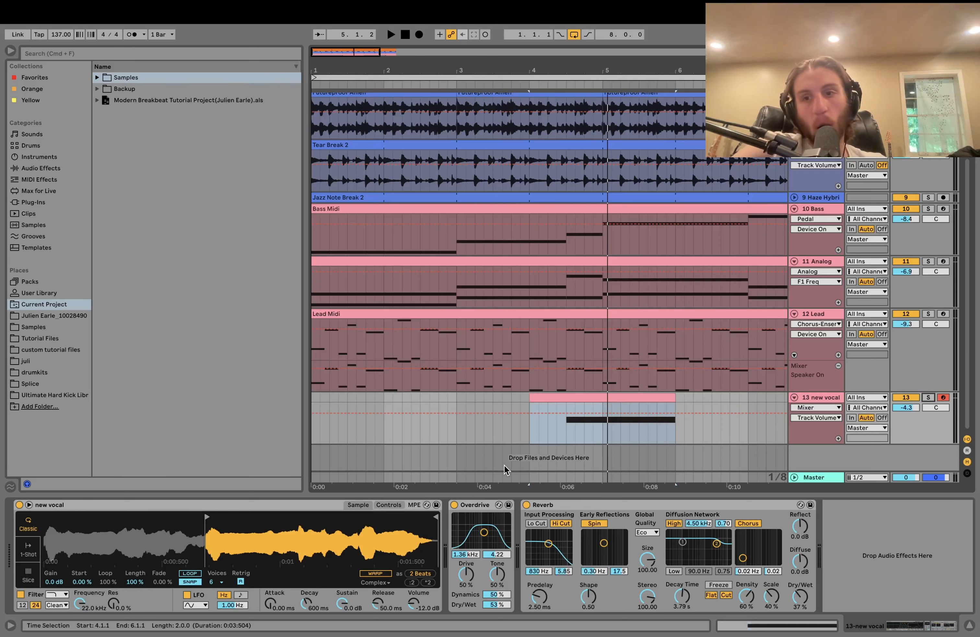
key("space")
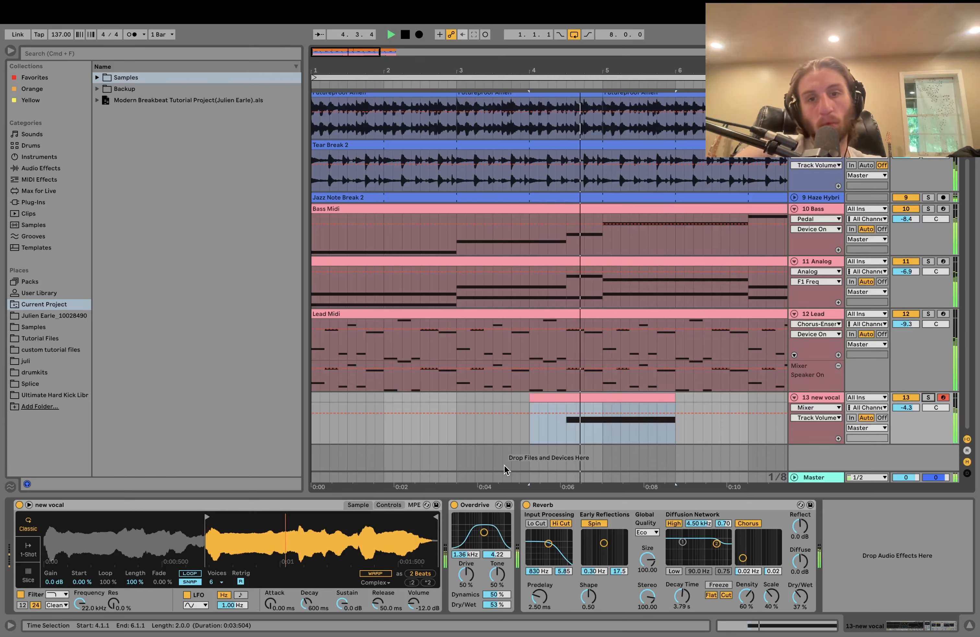
key("space")
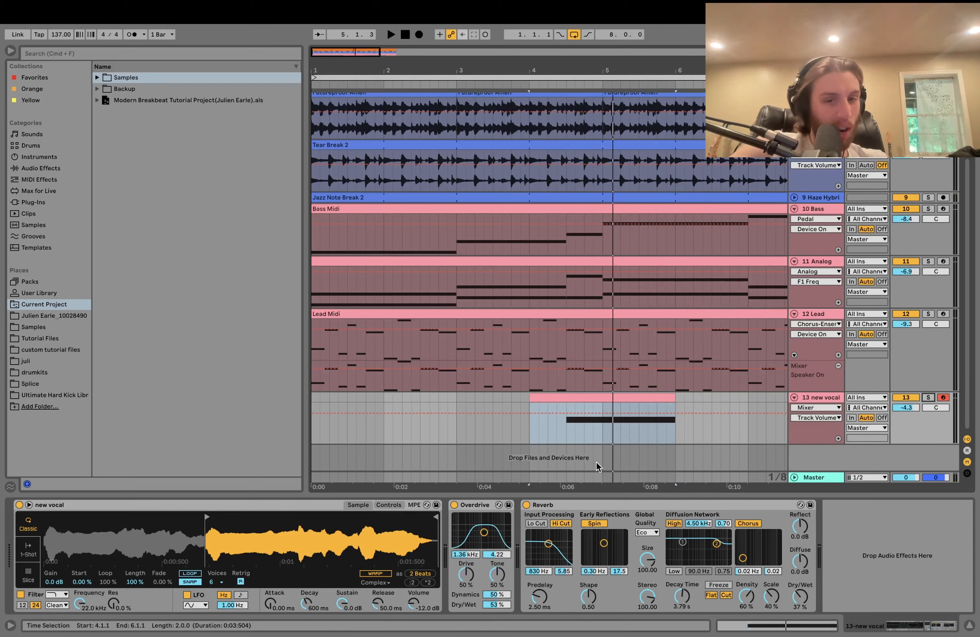
key("space")
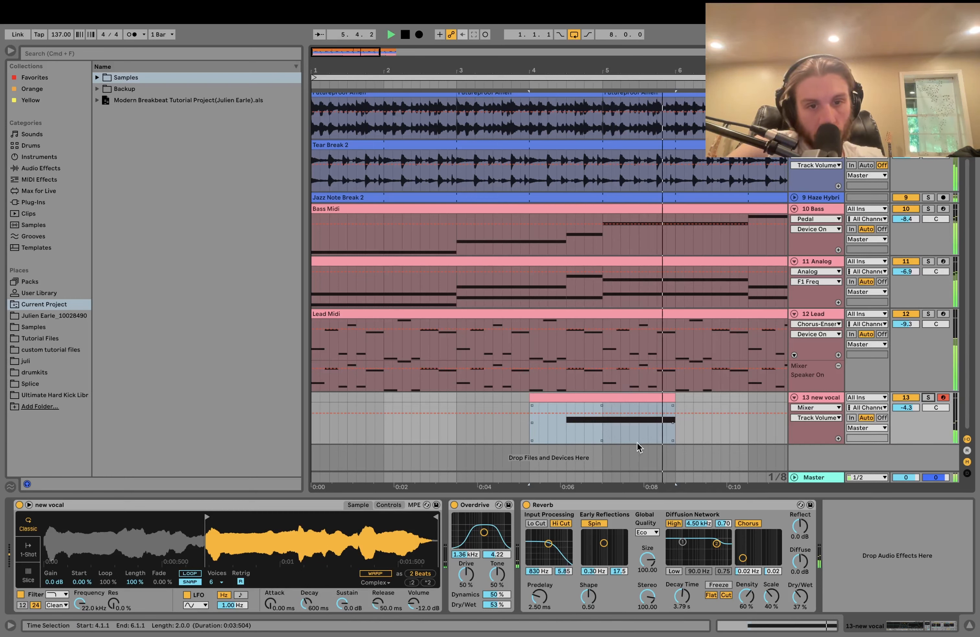
key("space")
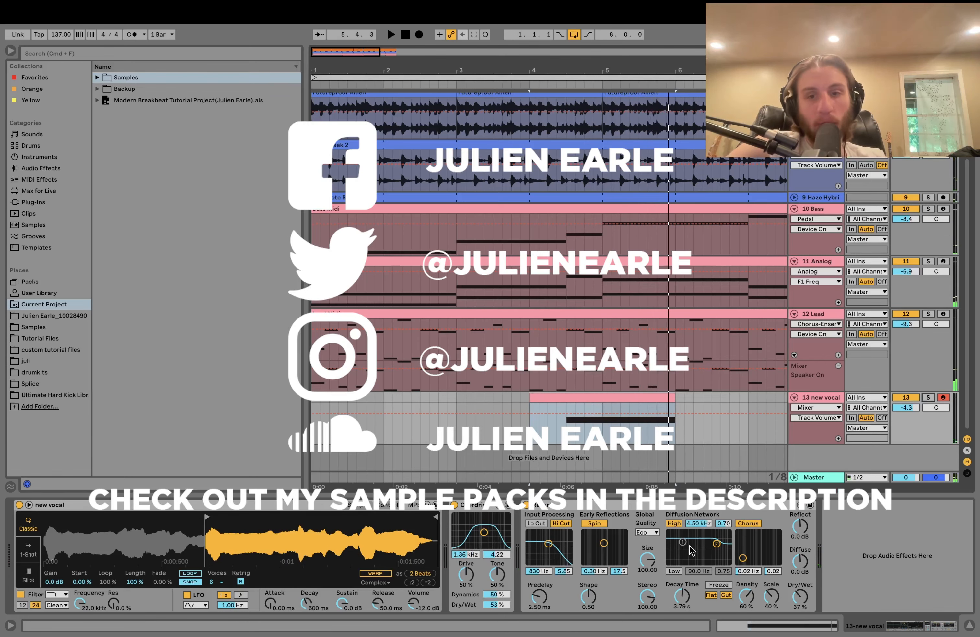
scroll(652, 441, "down", 5)
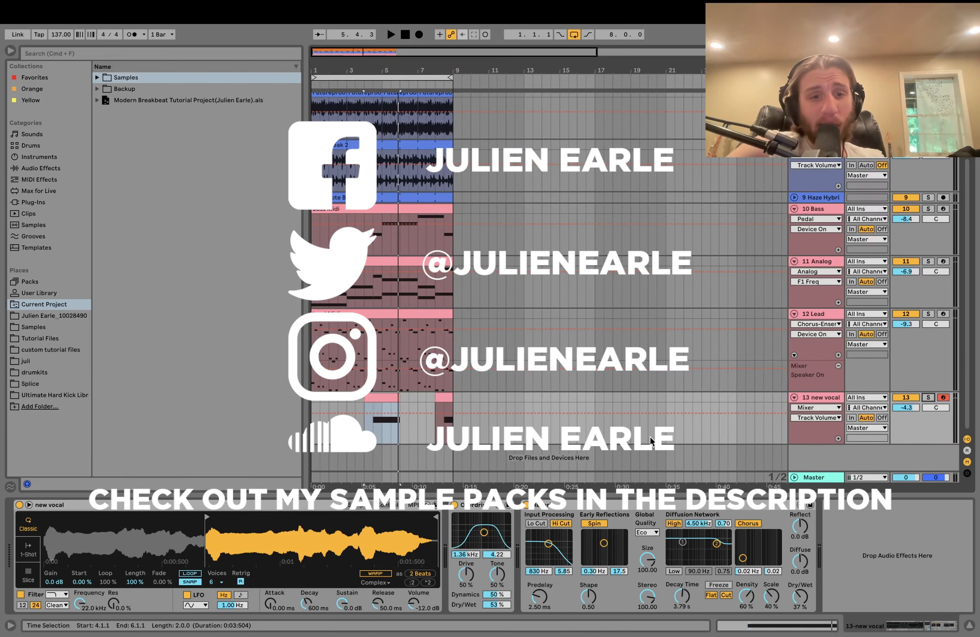